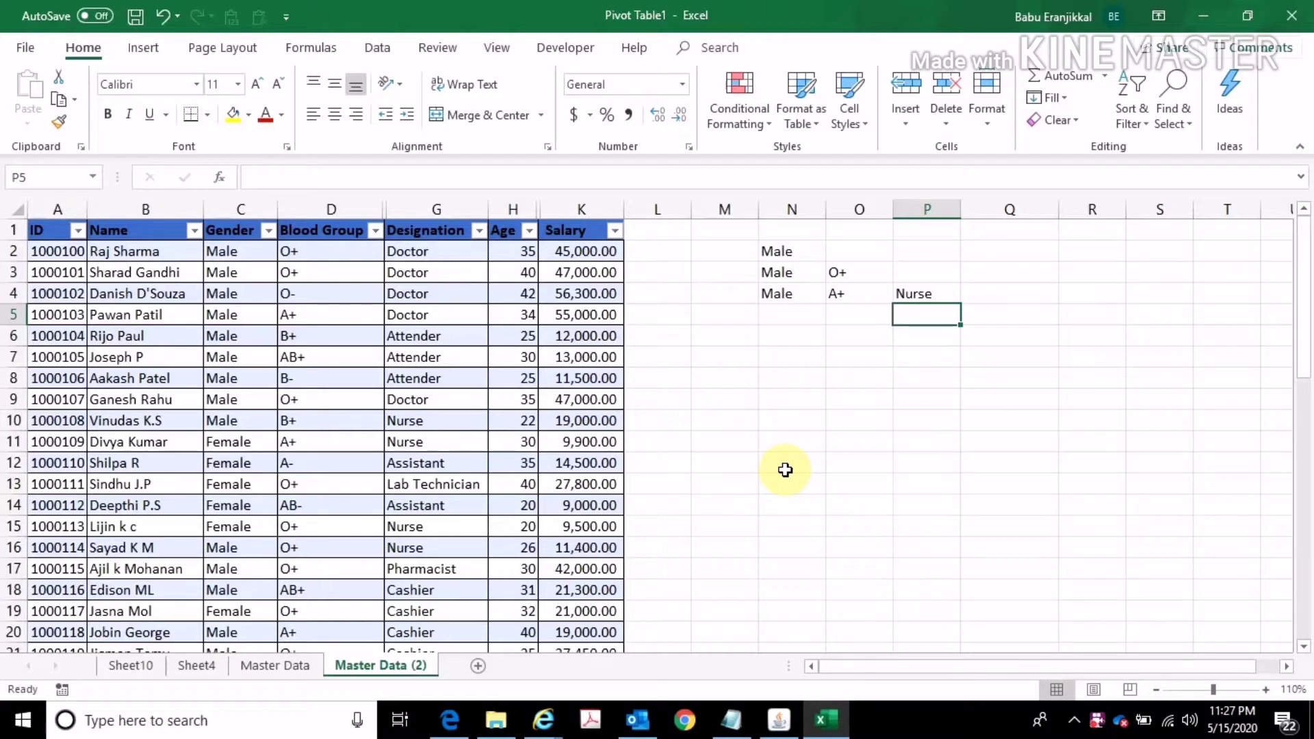
# Step: Enter the labels SUMIF, SUMIFS, AVERAGEIFS and CountIFS in P6:P9 and autofit column P
pyautogui.press('Down')
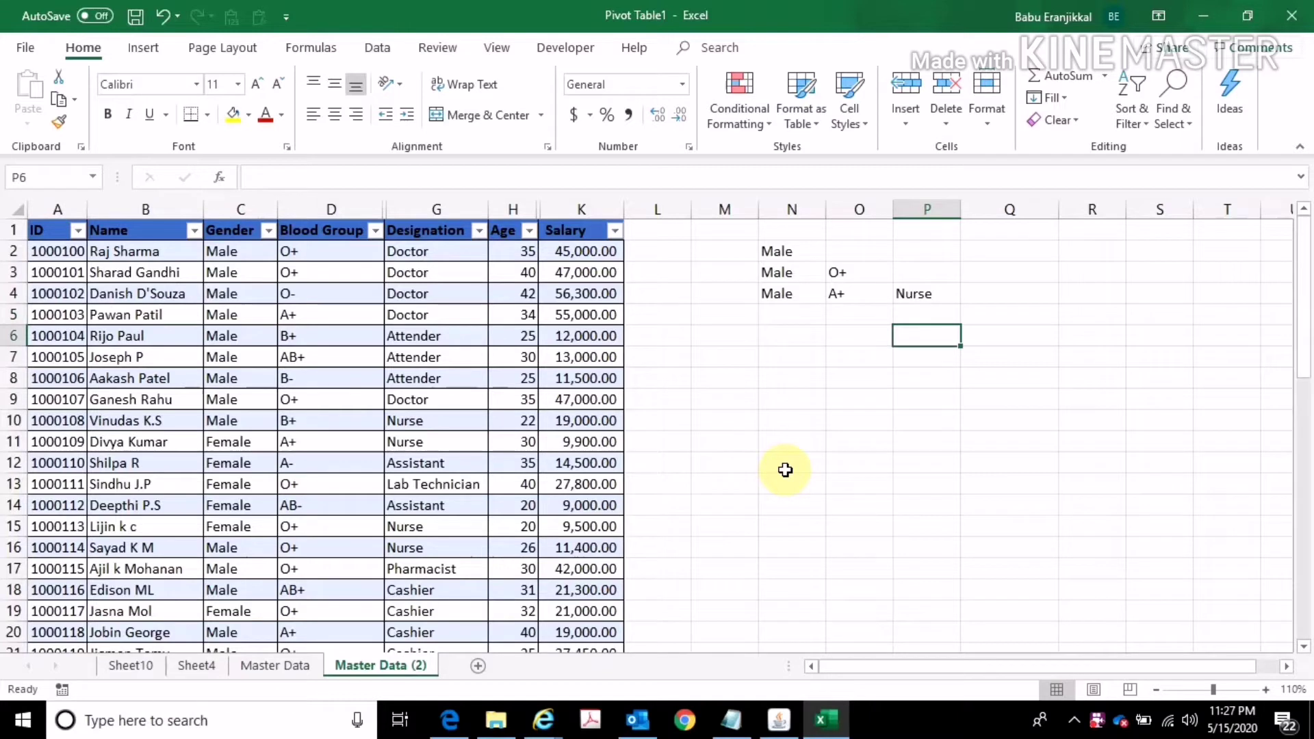
pyautogui.write('SUM')
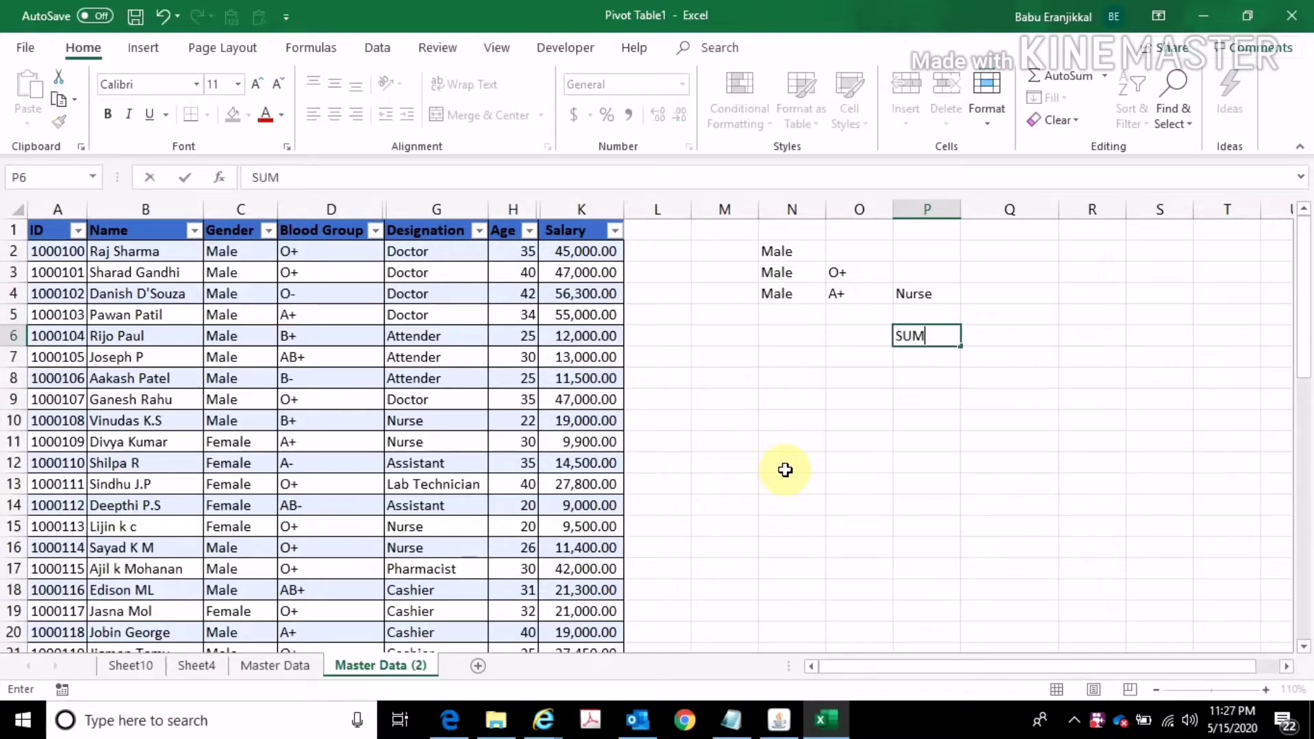
pyautogui.write('IF')
pyautogui.press('Return')
pyautogui.write('SUM')
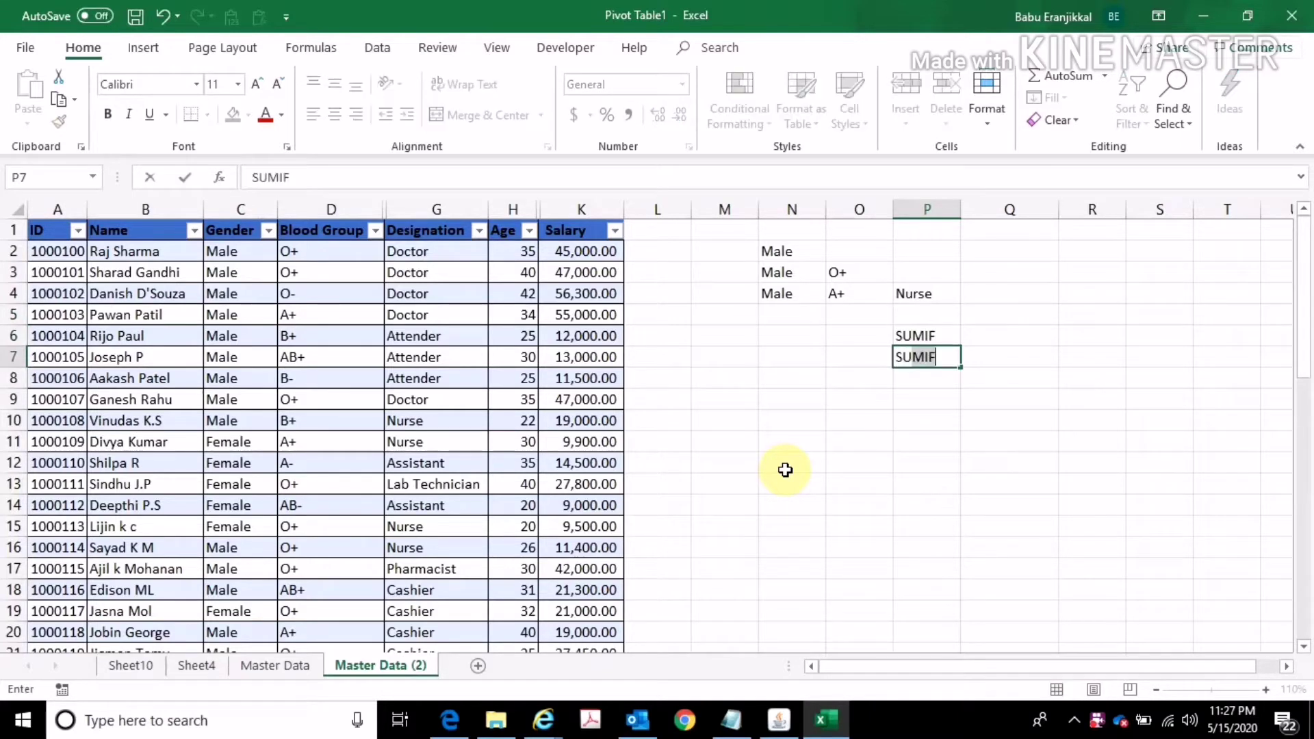
pyautogui.press('Return')
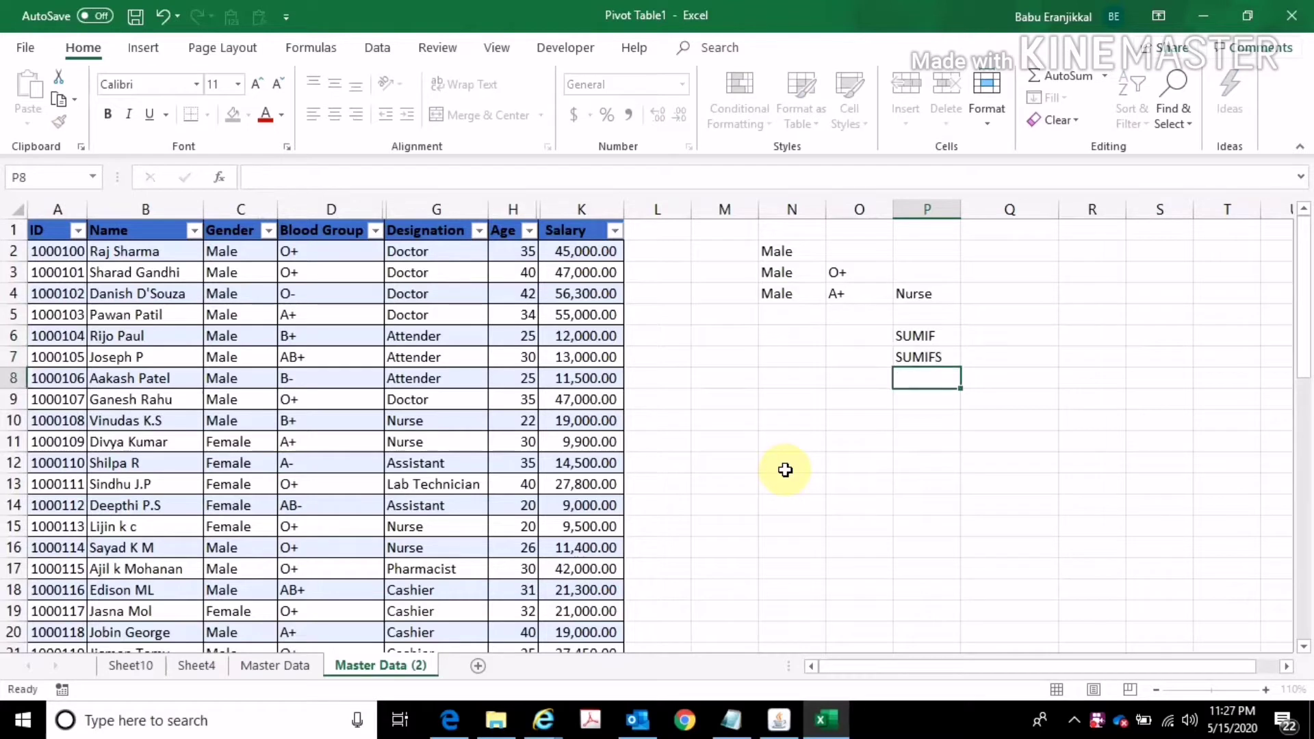
pyautogui.write('AVERA')
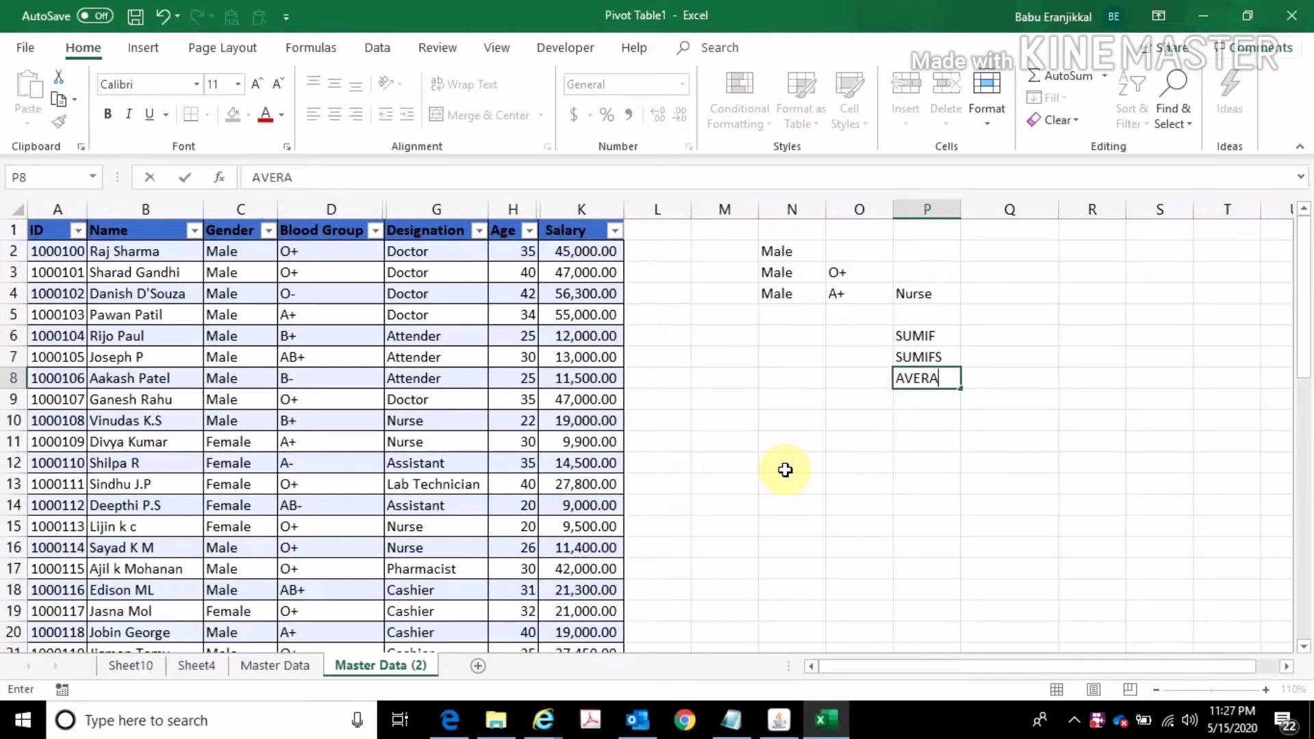
pyautogui.write('GEIFS')
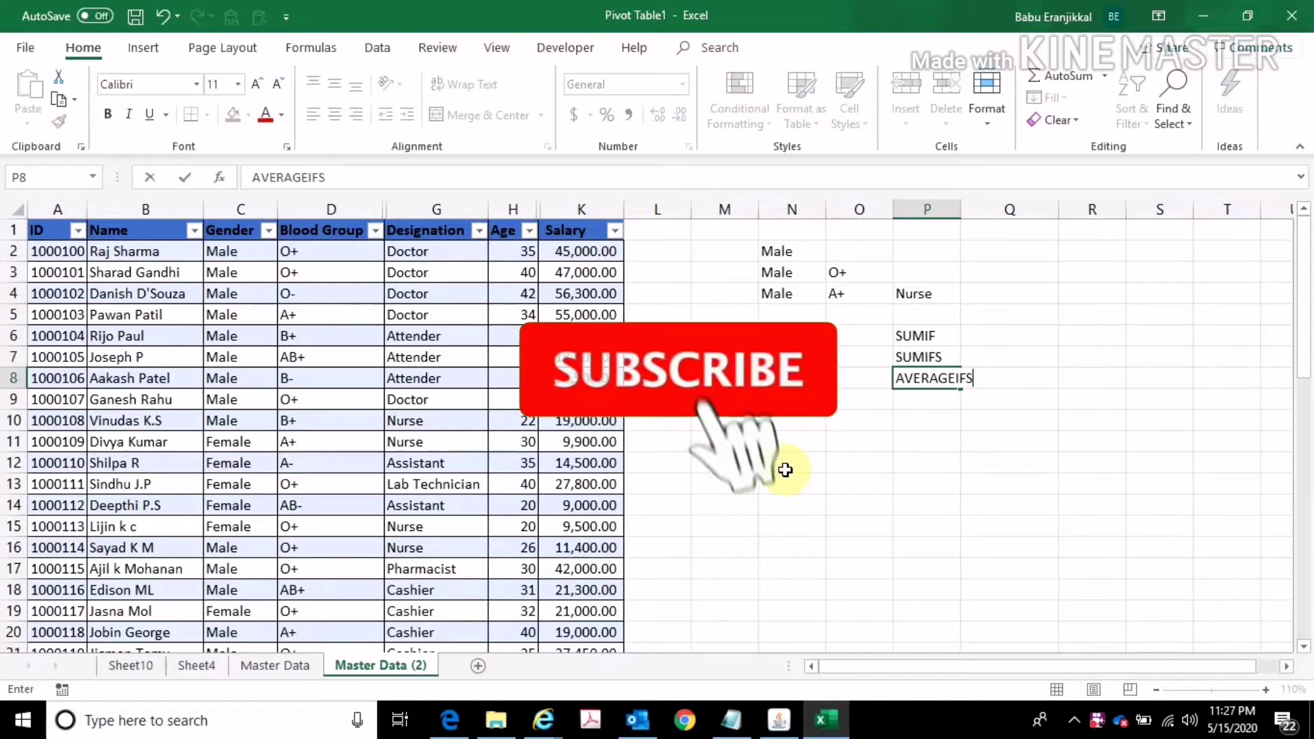
pyautogui.press('Return')
pyautogui.write('Coun')
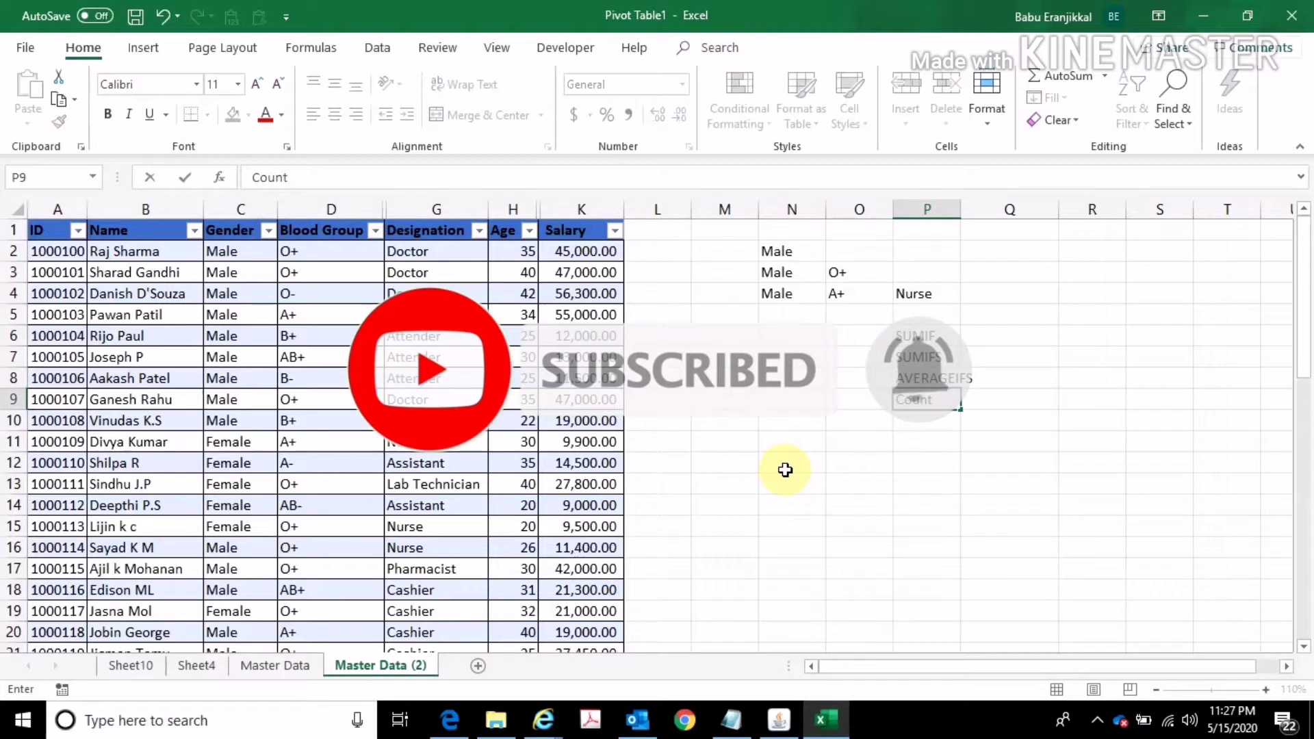
pyautogui.write('tIFS')
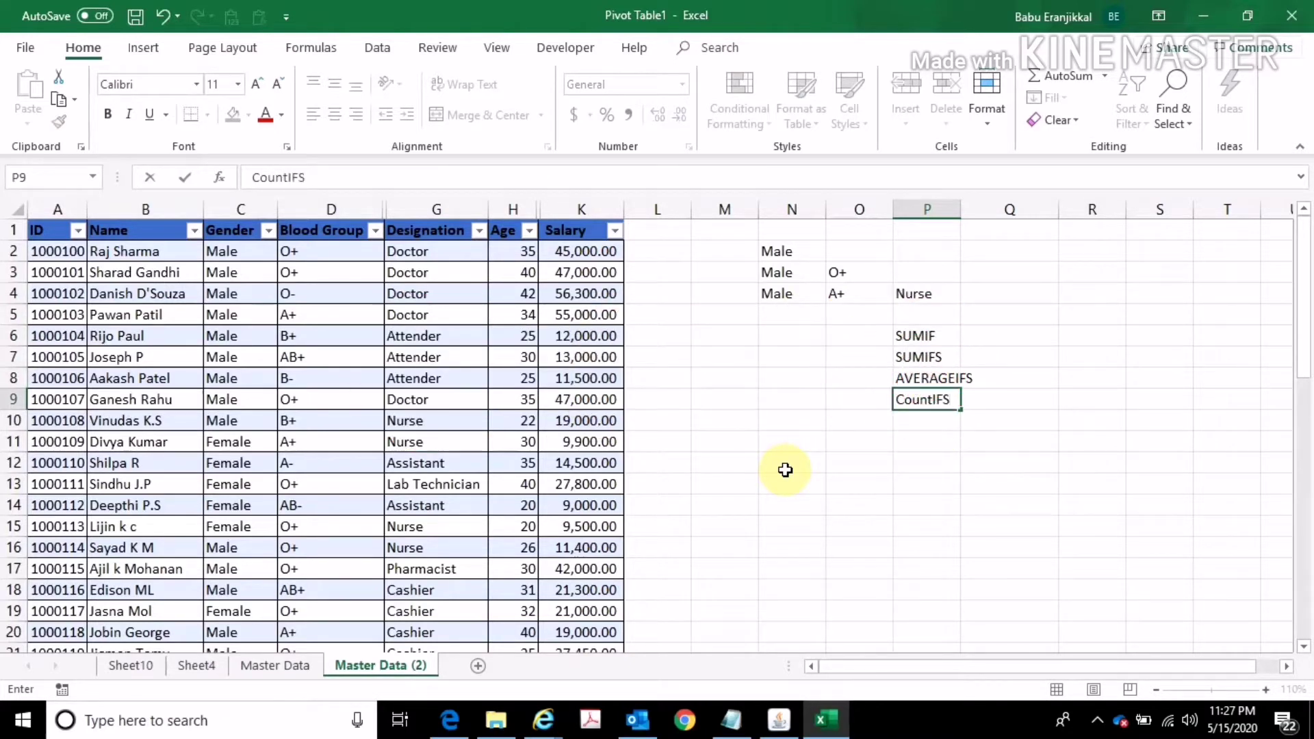
pyautogui.press('Return')
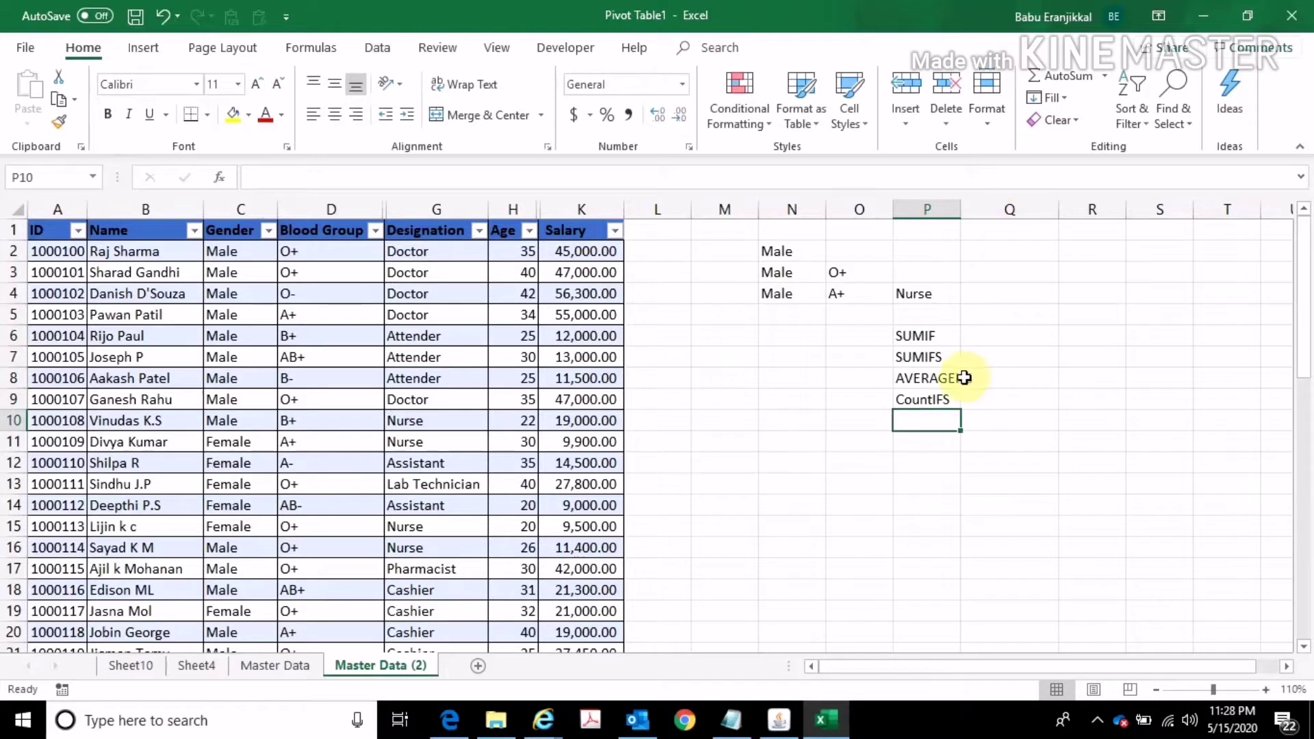
pyautogui.doubleClick(961, 209)
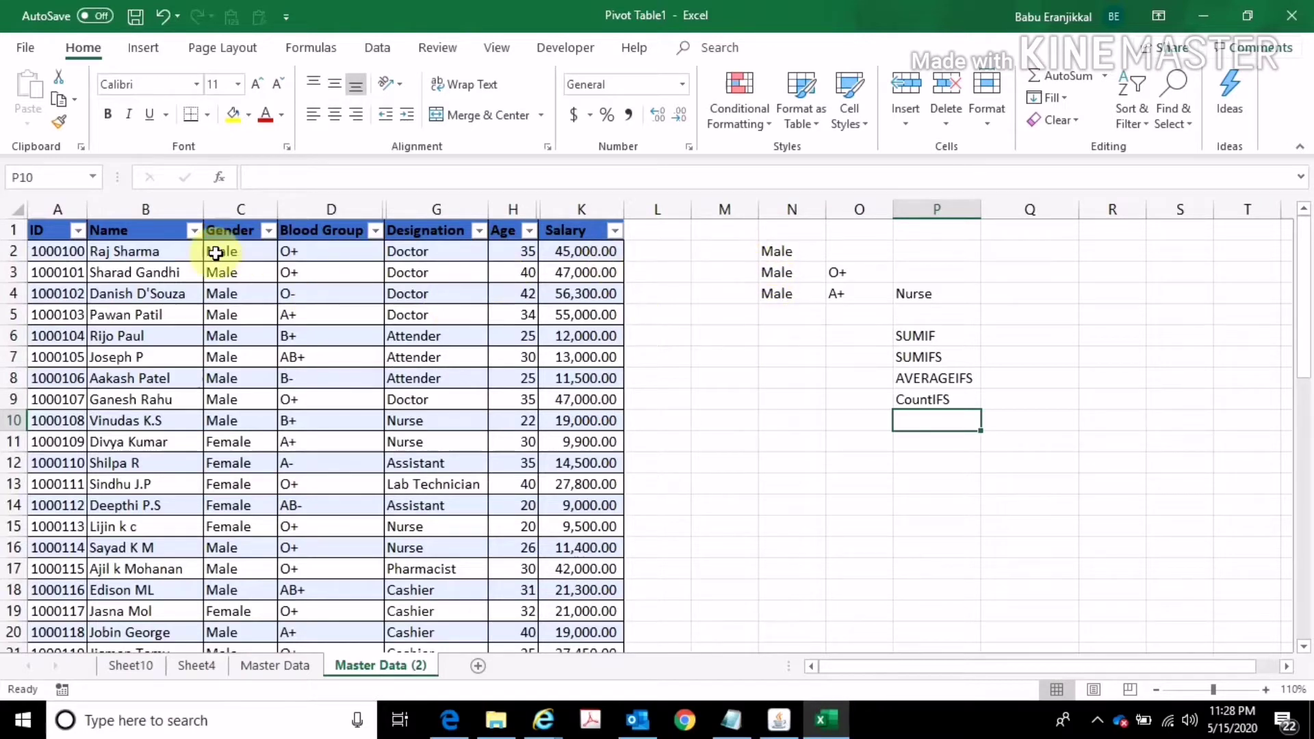
# Step: Enter a SUM of the Salary column in cell K54 below the table
pyautogui.moveTo(587, 255); pyautogui.dragTo(581, 485)
pyautogui.click(613, 290)
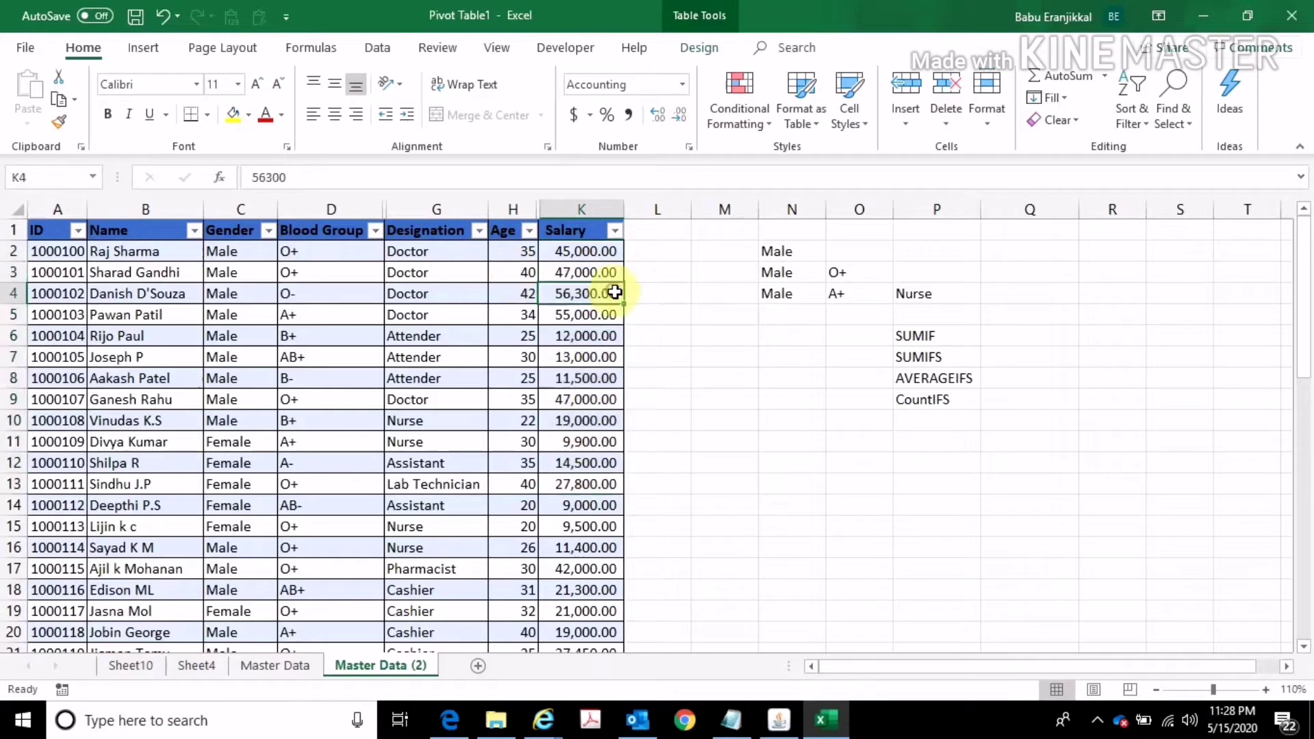
pyautogui.scroll(-12, 639, 589)
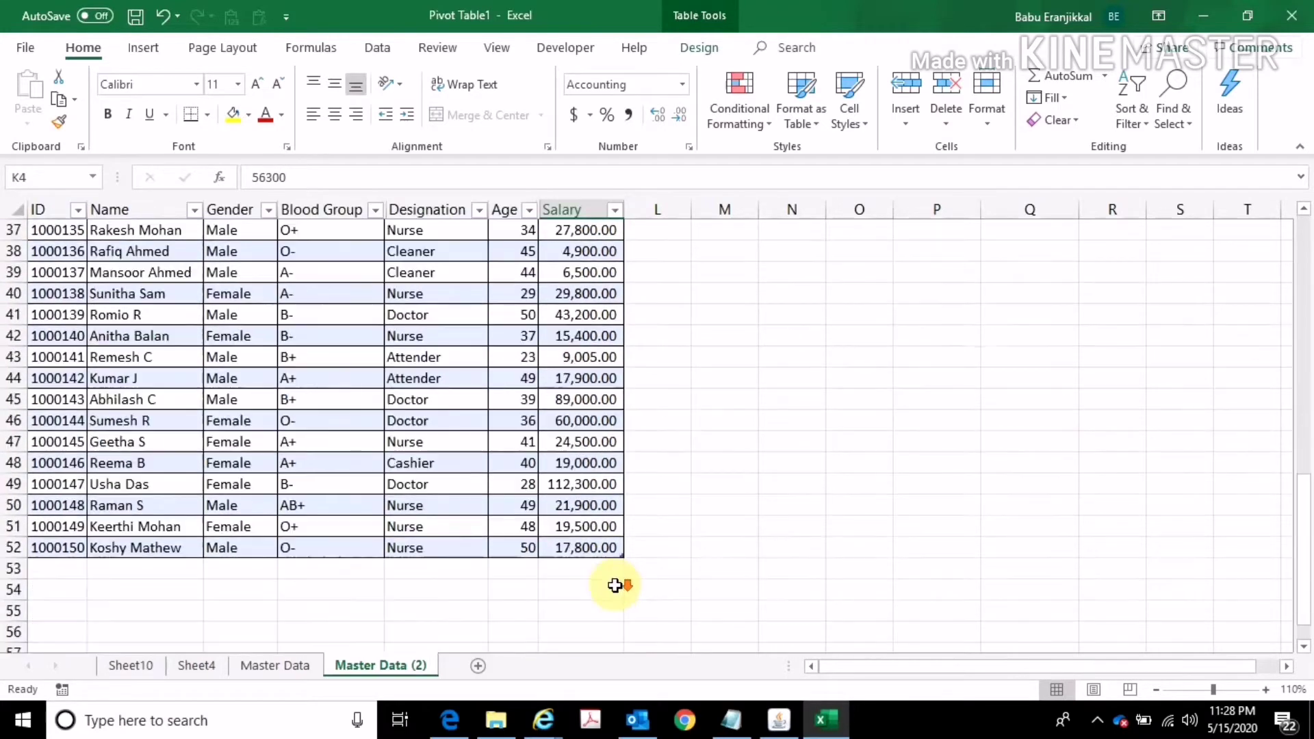
pyautogui.click(601, 582)
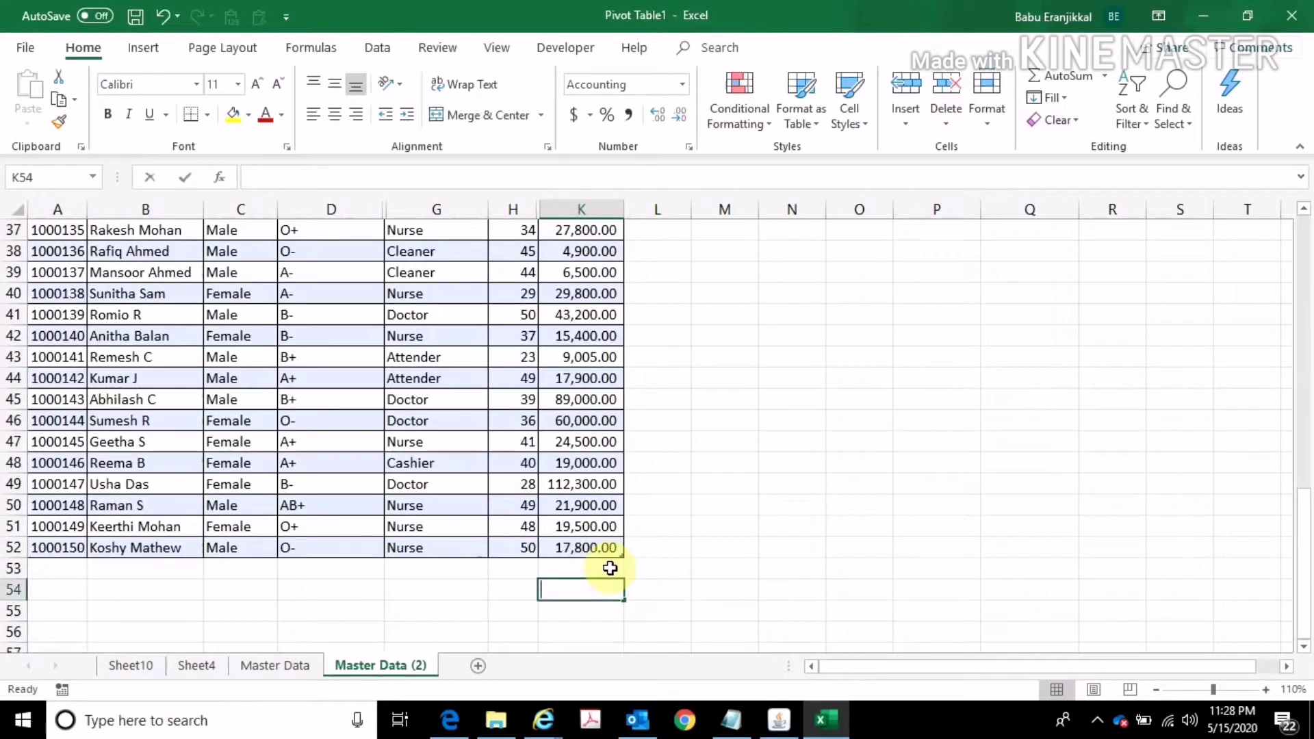
pyautogui.write('=sum(')
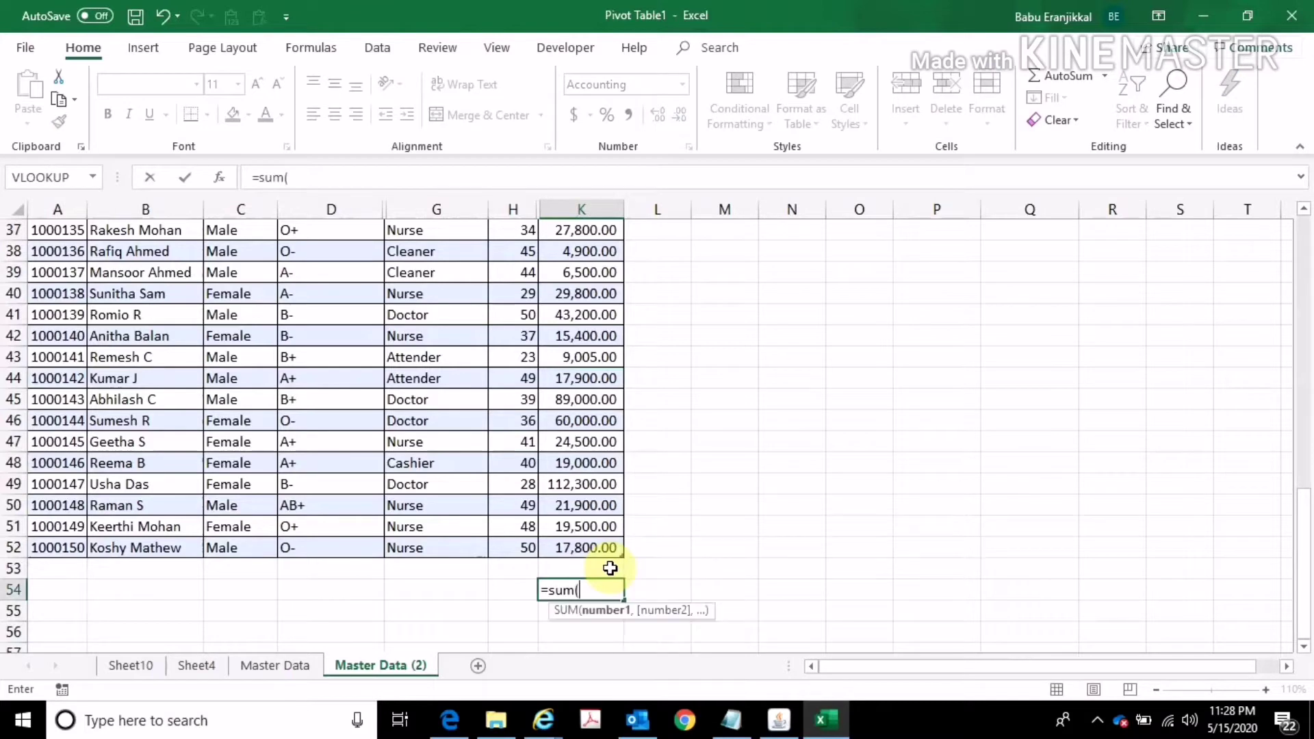
pyautogui.moveTo(602, 548); pyautogui.dragTo(563, 226)
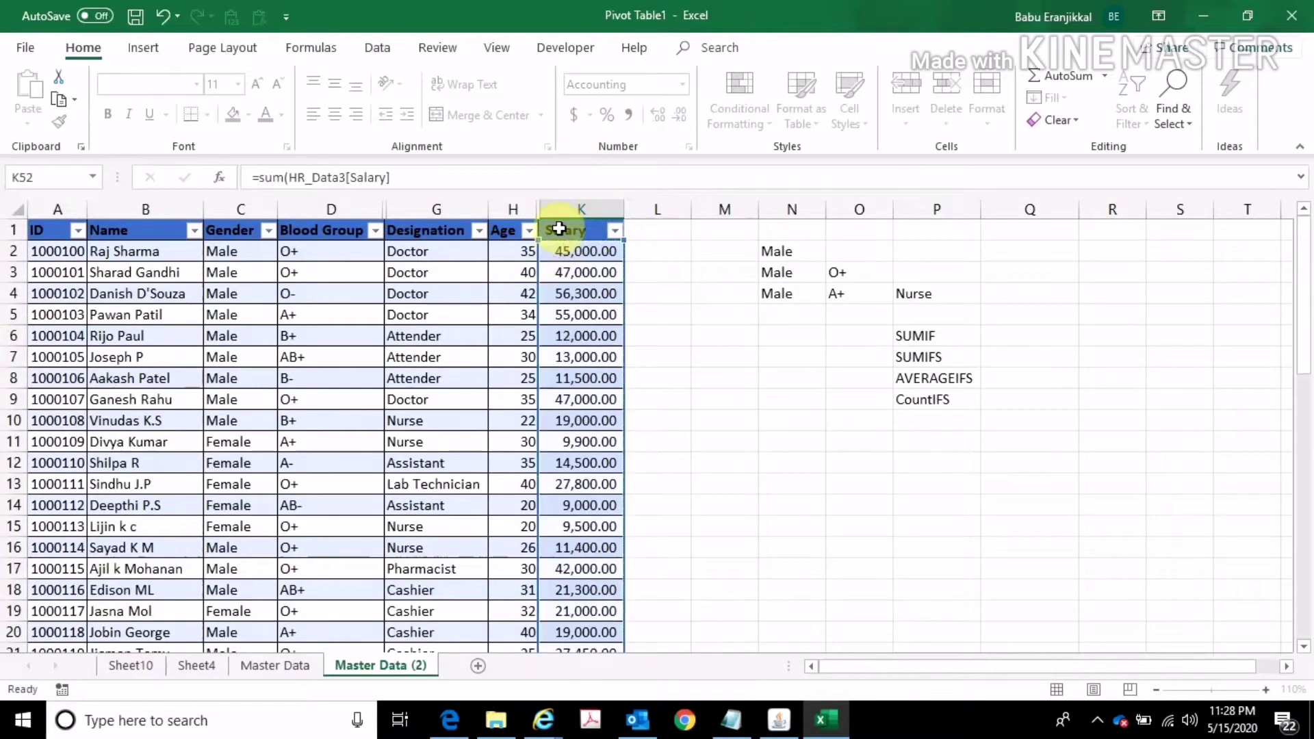
pyautogui.press('Return')
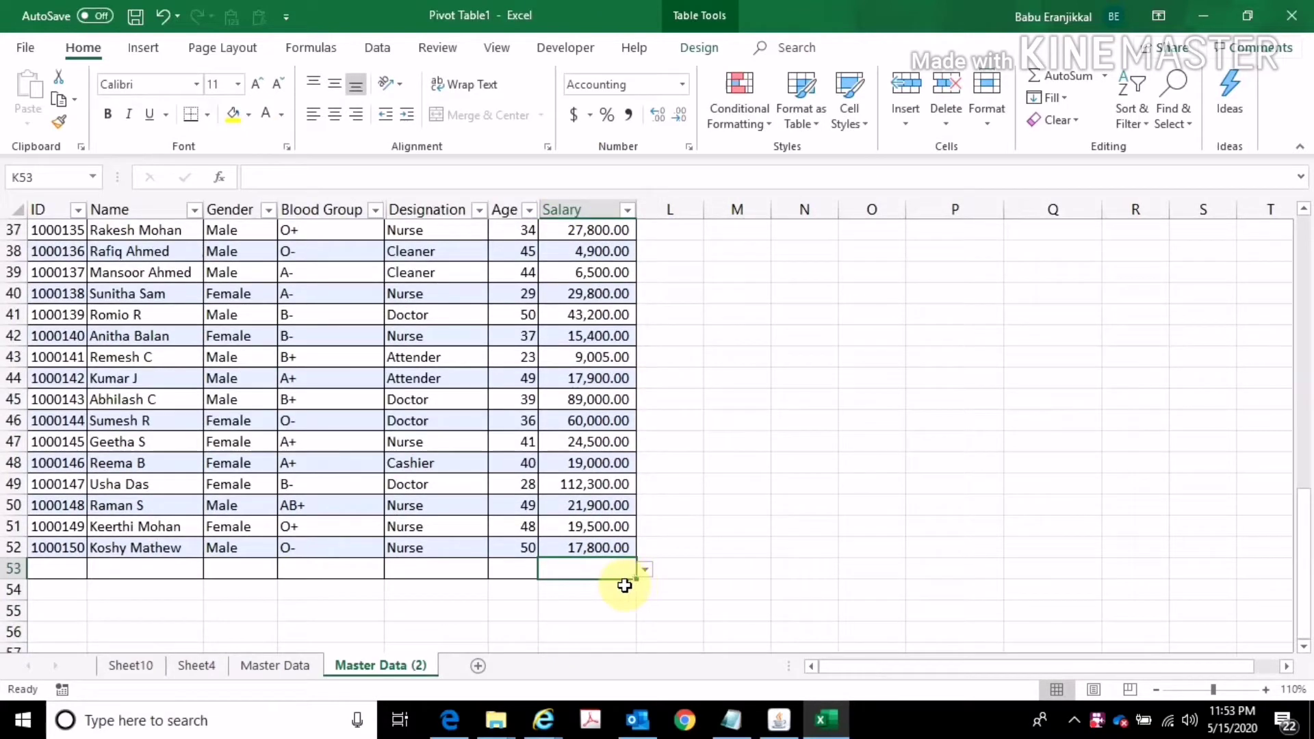
# Step: Turn on the table's Salary total row, showing 1,677,785.00
pyautogui.click(621, 585)
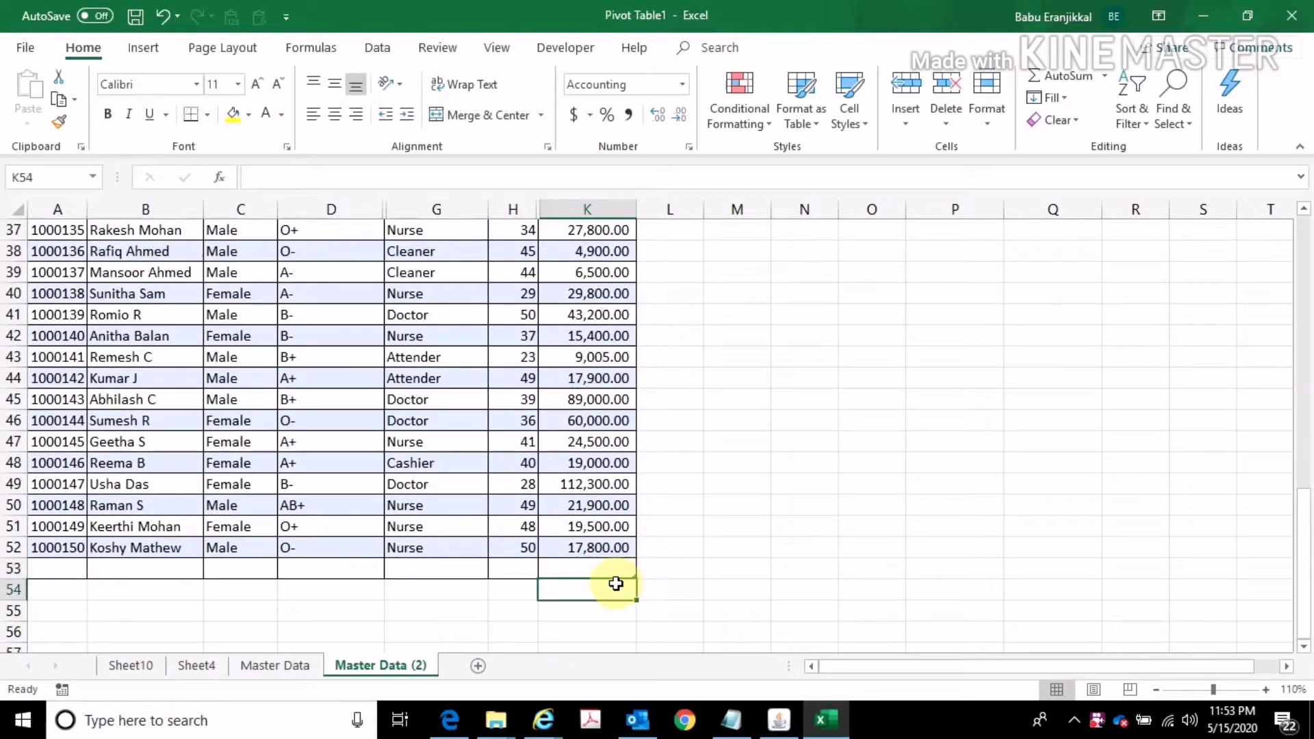
pyautogui.click(607, 575)
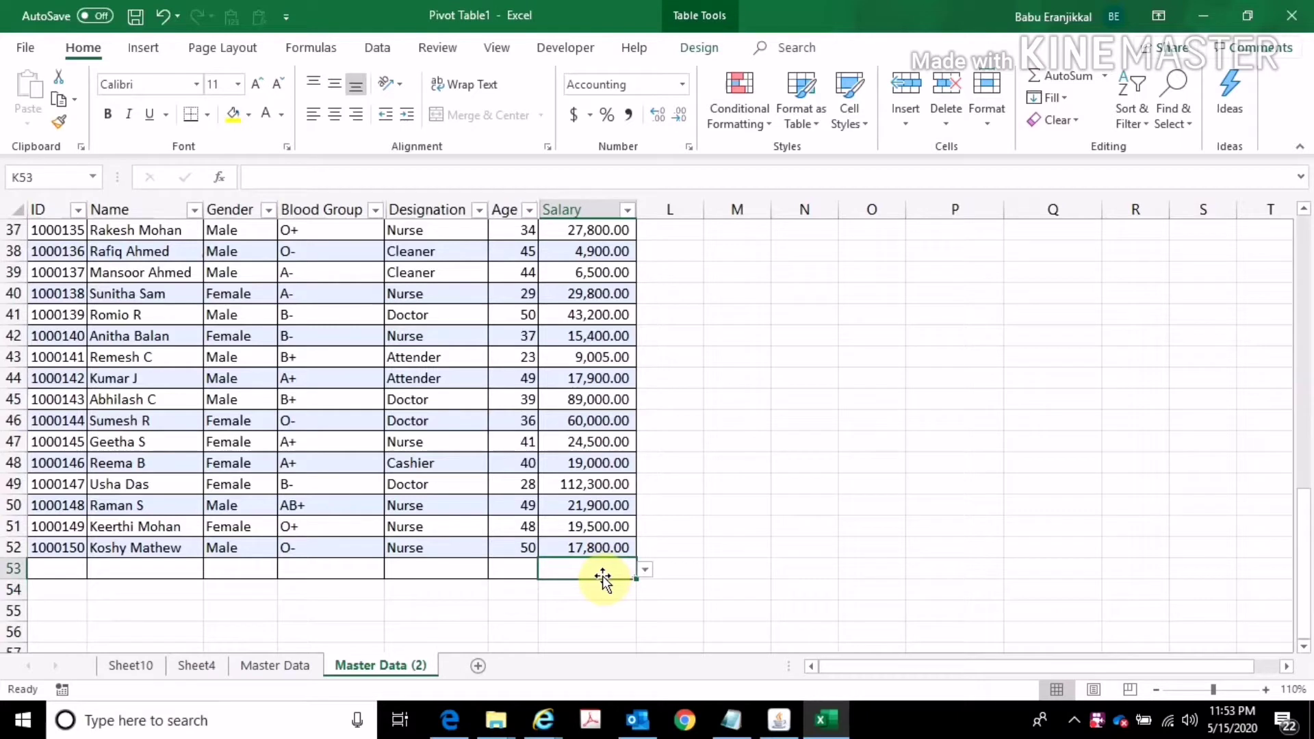
pyautogui.hotkey('alt', '=')
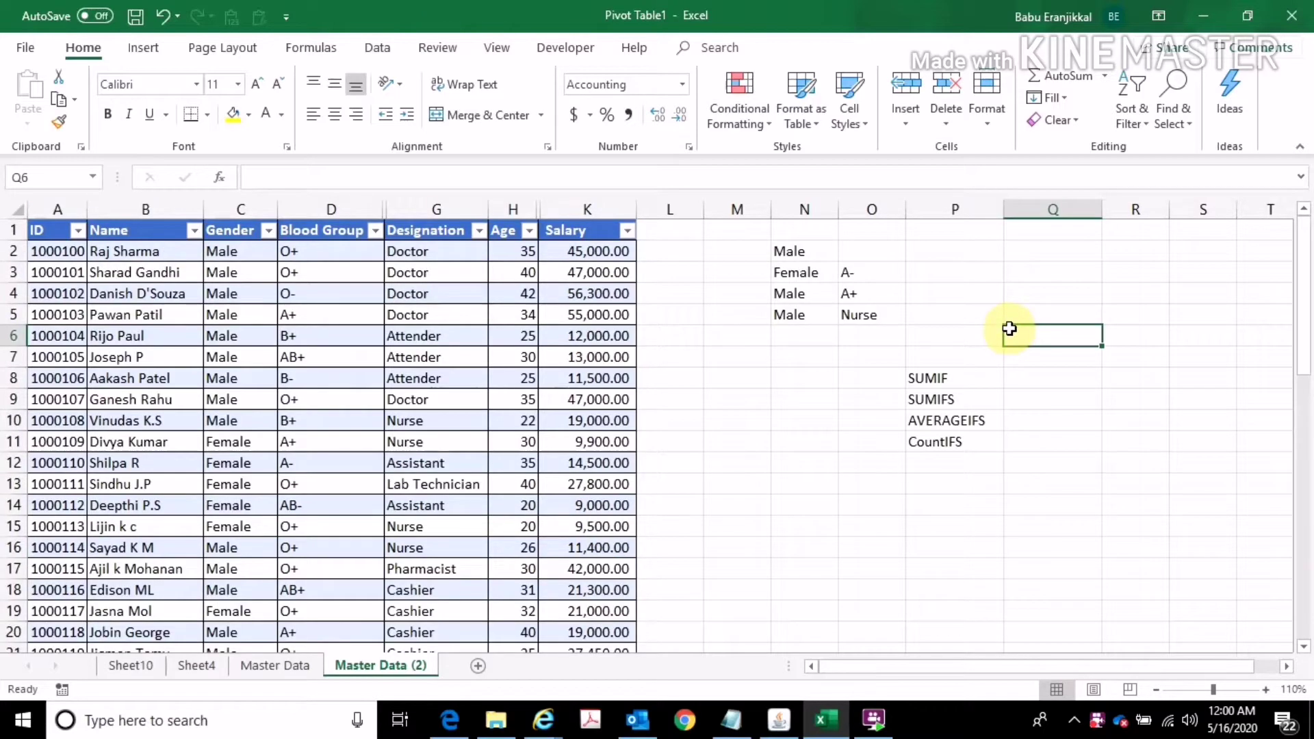
# Step: Enter =SUMIF(HR_Data3[Gender],N2,K2:K49) in P2 to total Male salaries, giving 1,008,285.00
pyautogui.click(971, 247)
pyautogui.write('=')
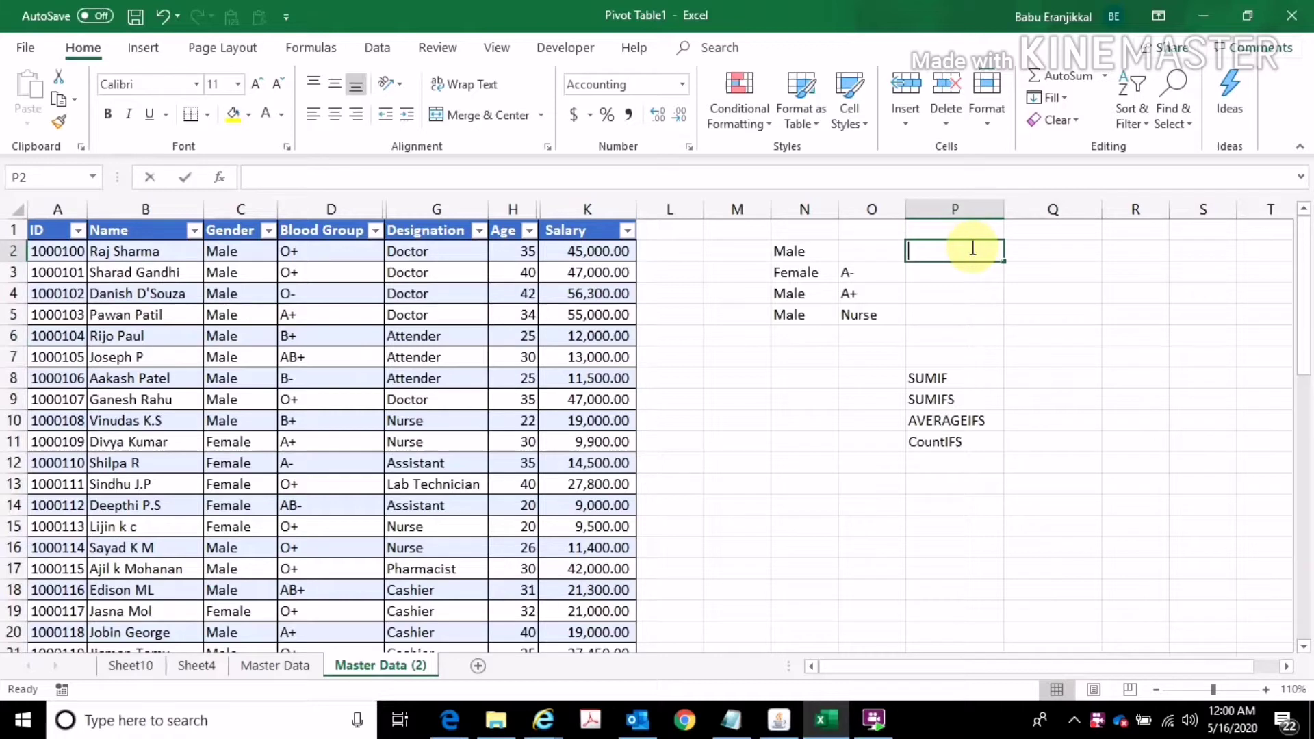
pyautogui.write('su')
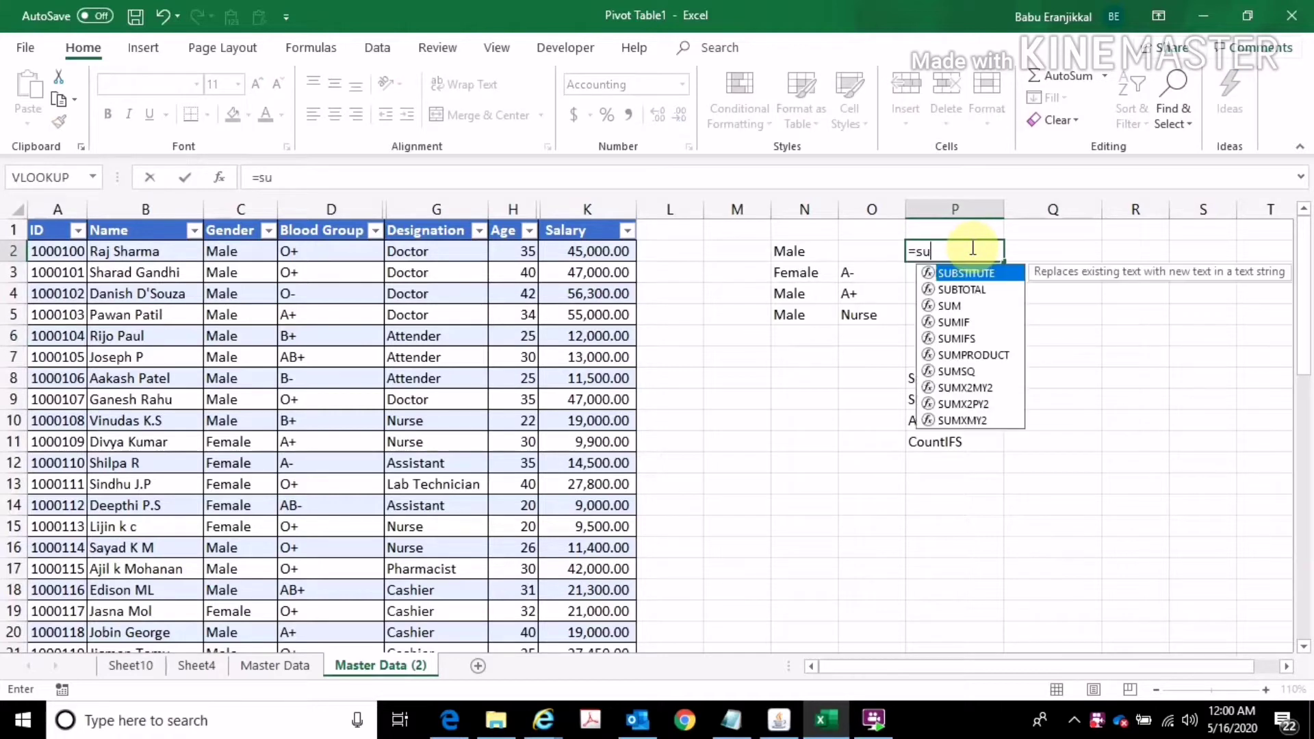
pyautogui.write('mif')
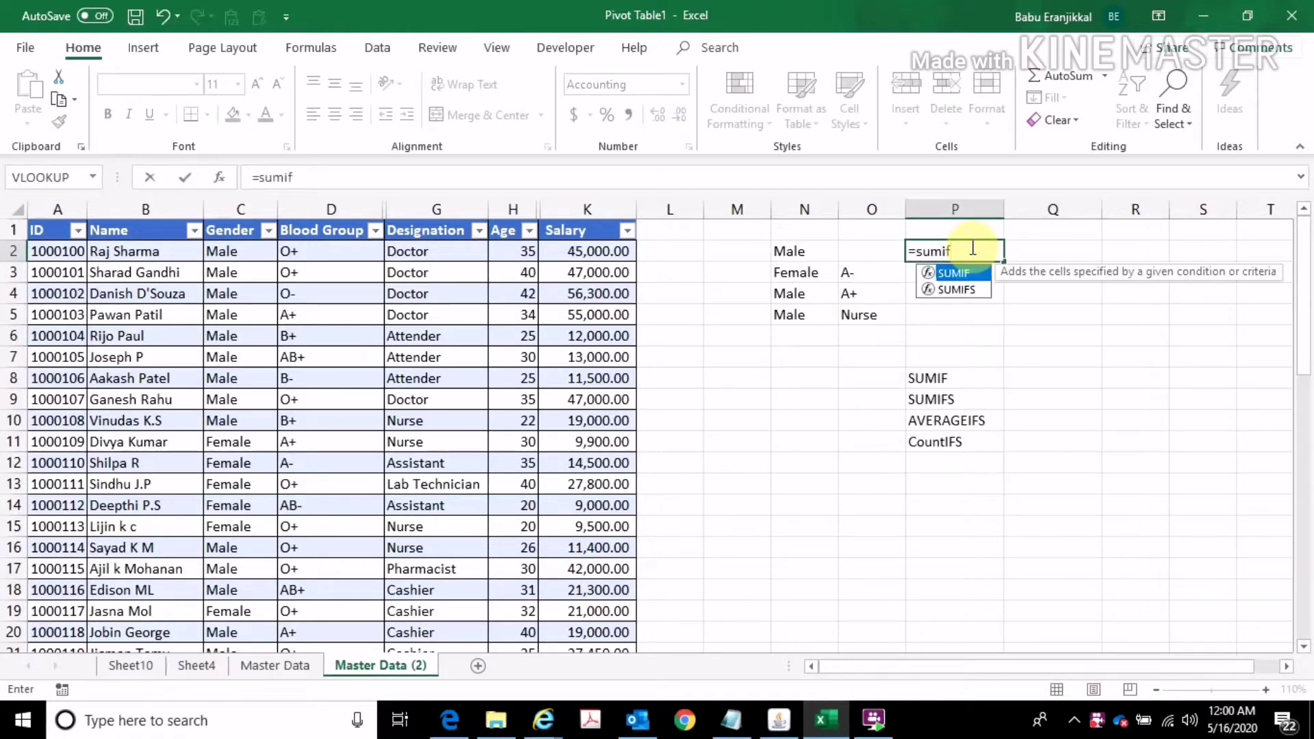
pyautogui.write('(')
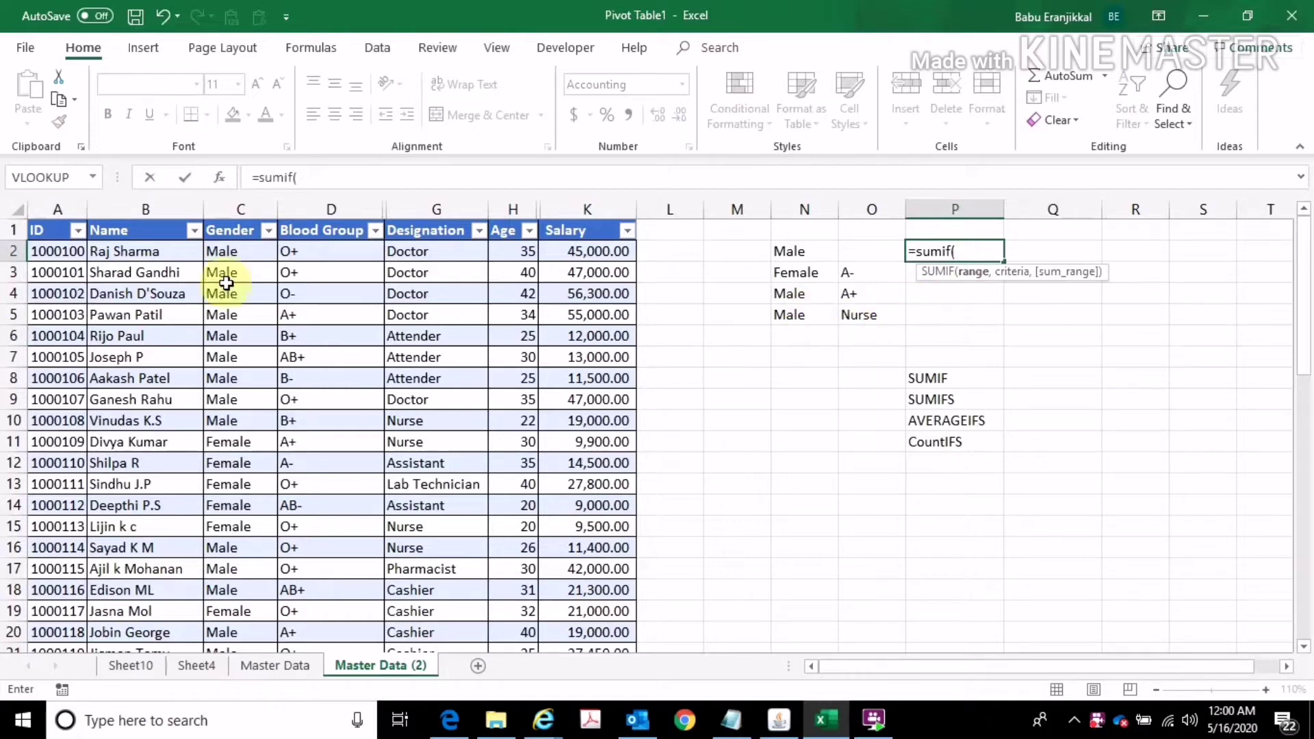
pyautogui.moveTo(229, 252); pyautogui.dragTo(245, 600)
pyautogui.write(',')
pyautogui.moveTo(1306, 510); pyautogui.dragTo(1304, 209)
pyautogui.click(814, 252)
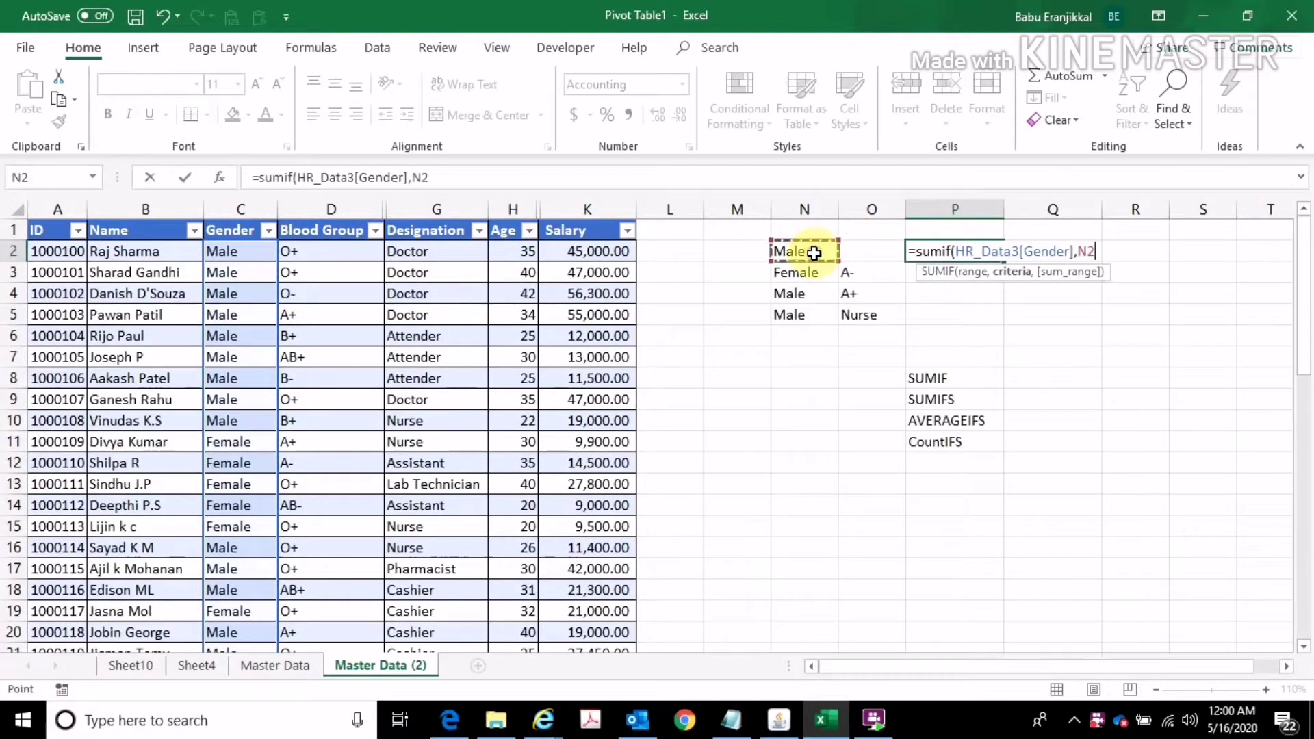
pyautogui.write(',')
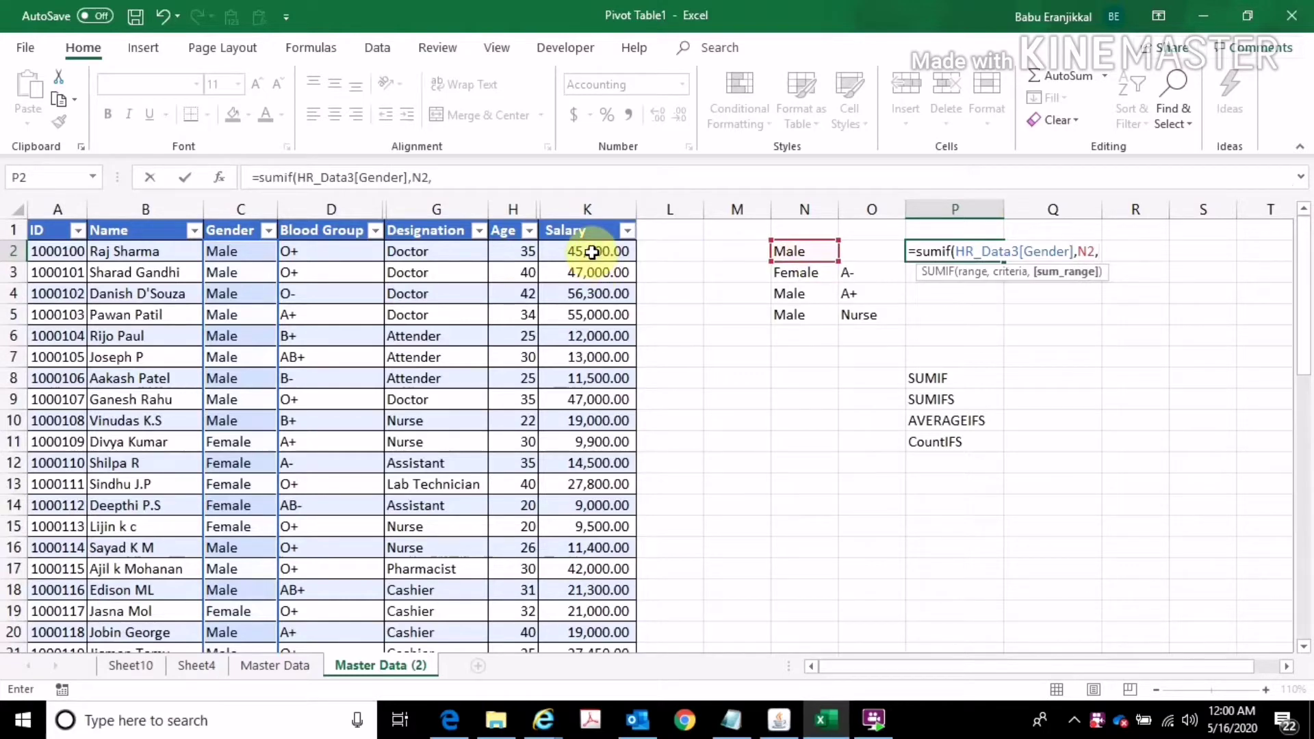
pyautogui.moveTo(591, 253); pyautogui.dragTo(596, 596)
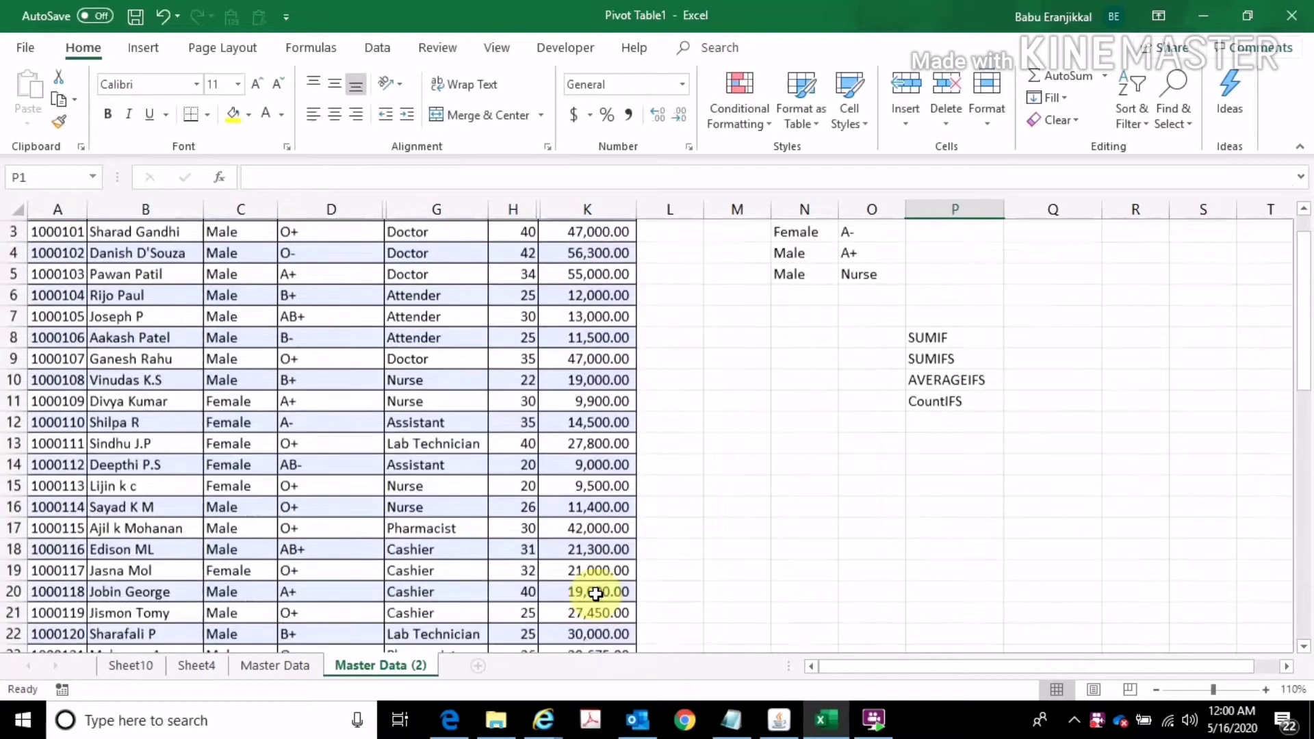
pyautogui.scroll(1, 595, 593)
# Step: Filter the Gender column to Male only so the table total matches 1,008,285.00
pyautogui.click(787, 252)
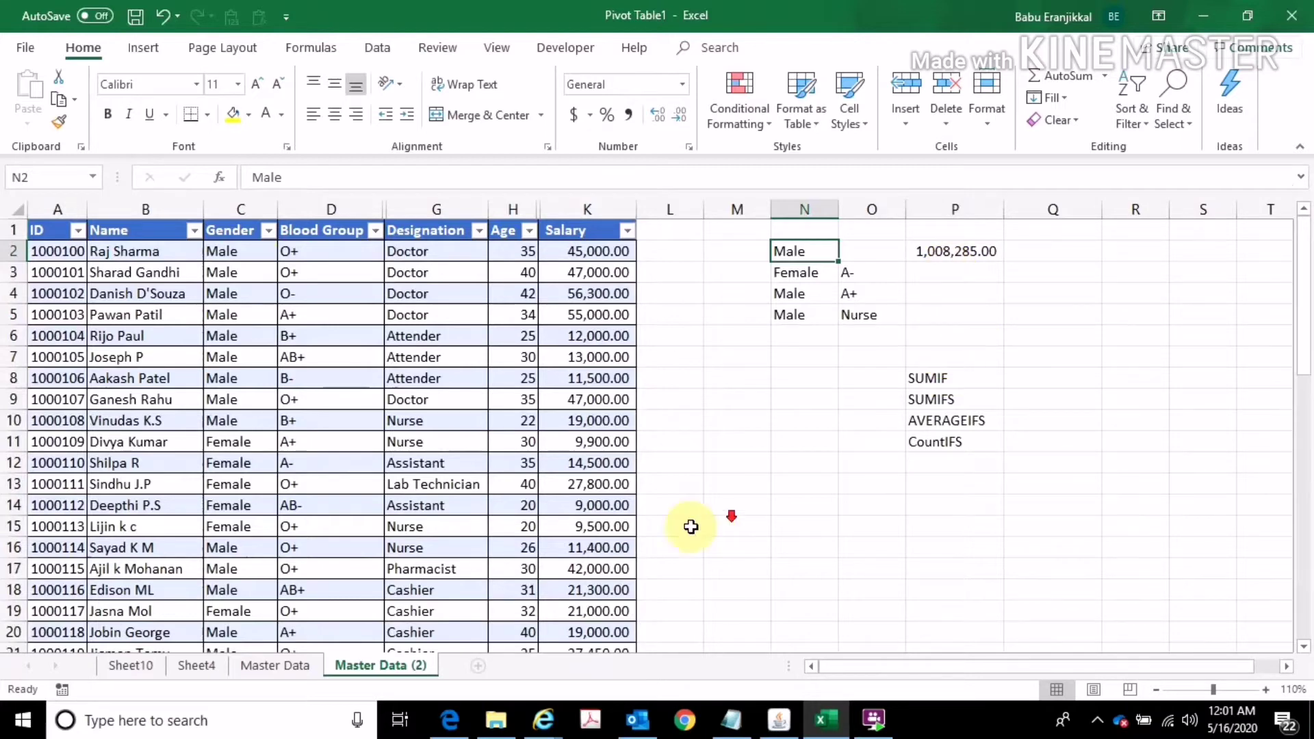
pyautogui.scroll(-15, 691, 526)
pyautogui.scroll(4, 285, 370)
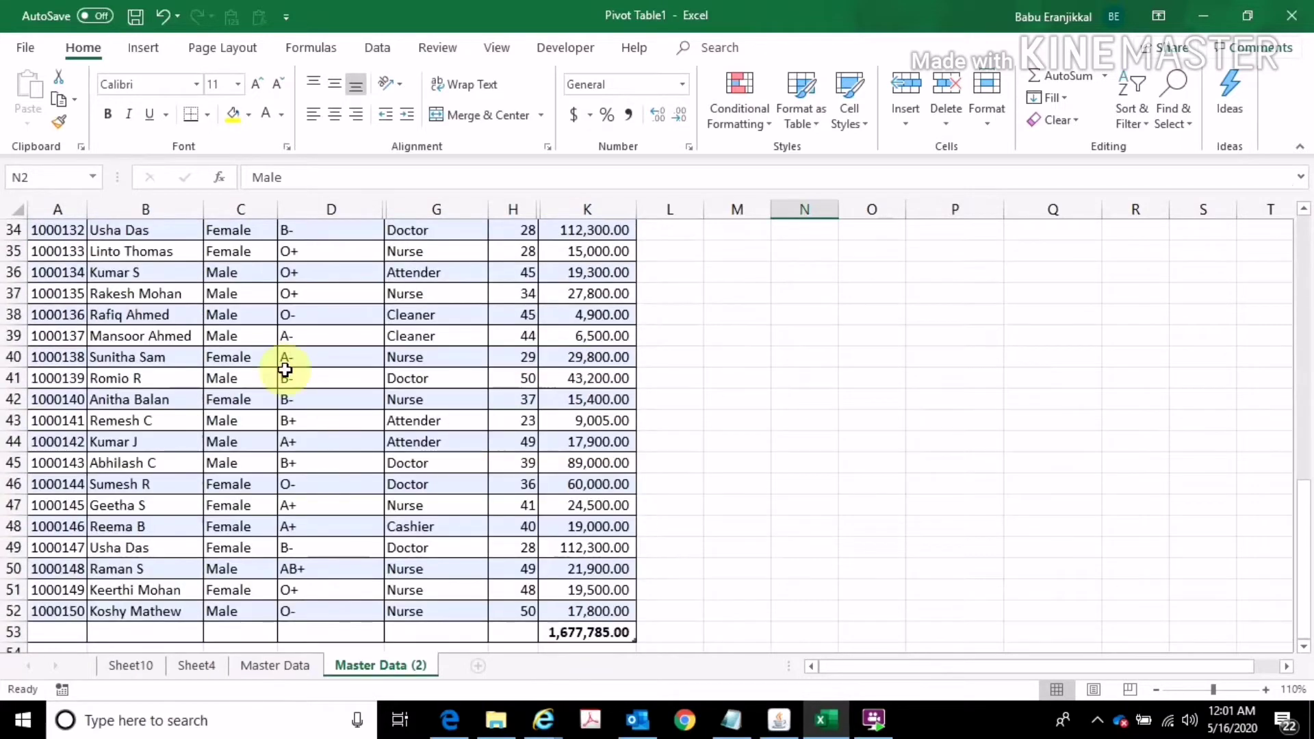
pyautogui.scroll(11, 285, 369)
pyautogui.click(266, 231)
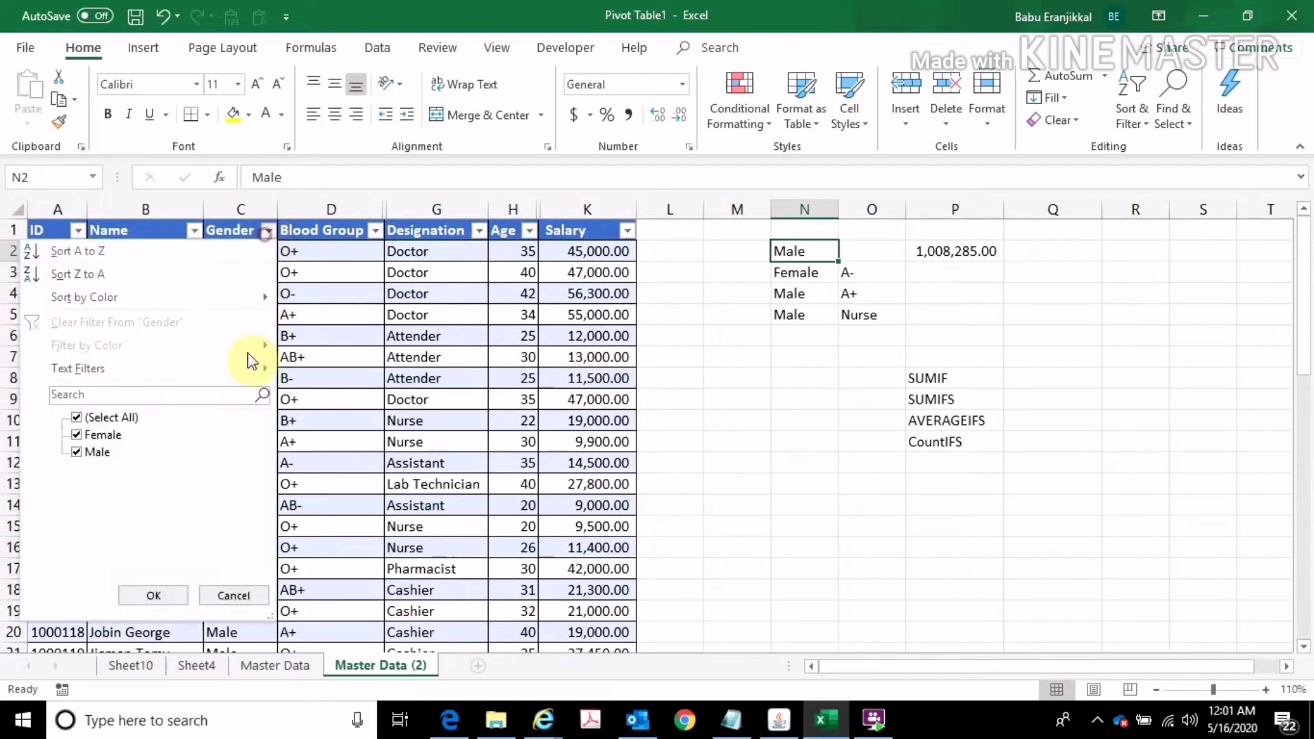
pyautogui.click(108, 416)
pyautogui.click(98, 451)
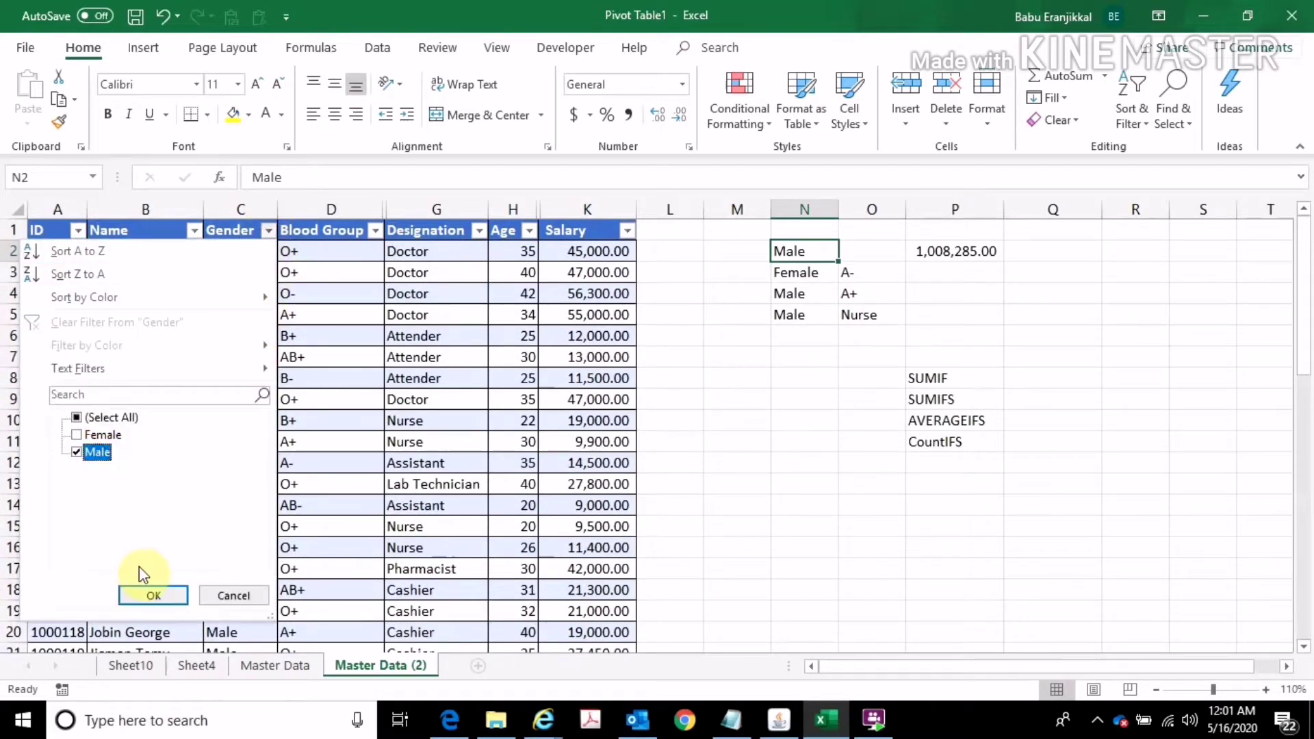
pyautogui.click(152, 594)
pyautogui.scroll(-10, 804, 487)
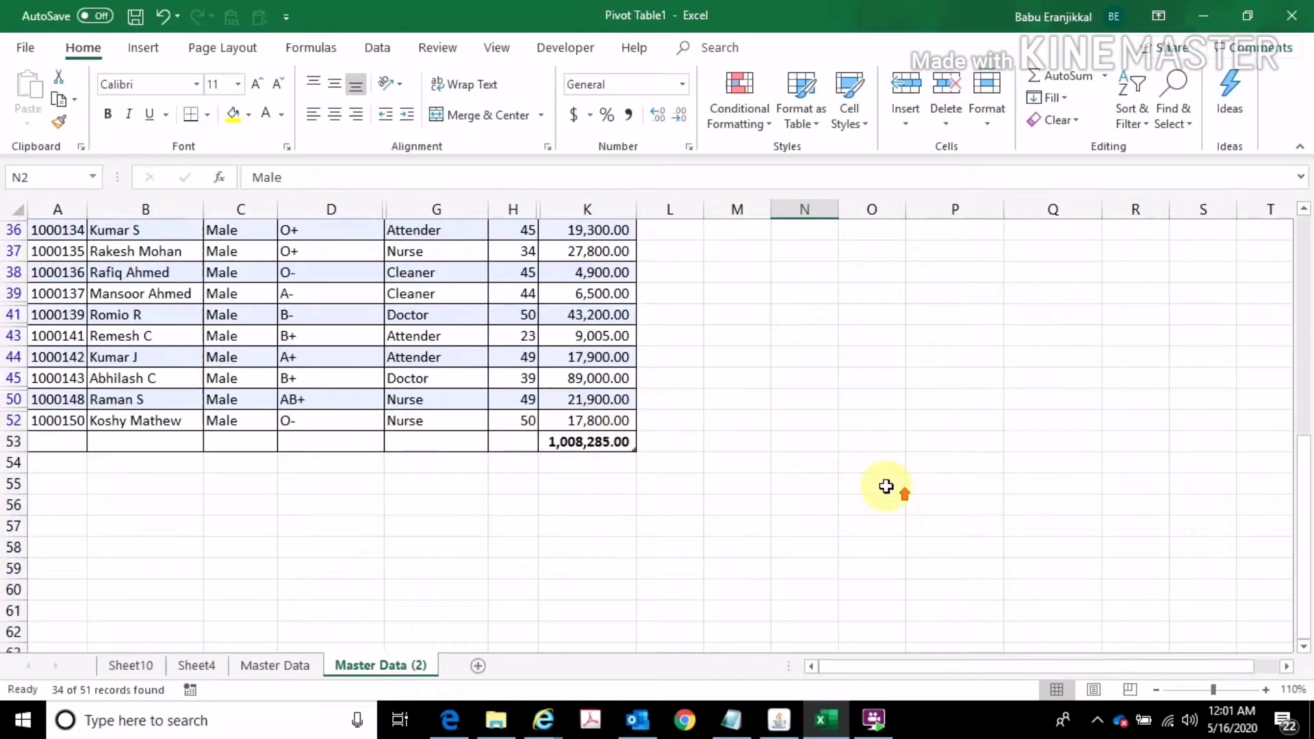
pyautogui.scroll(10, 886, 487)
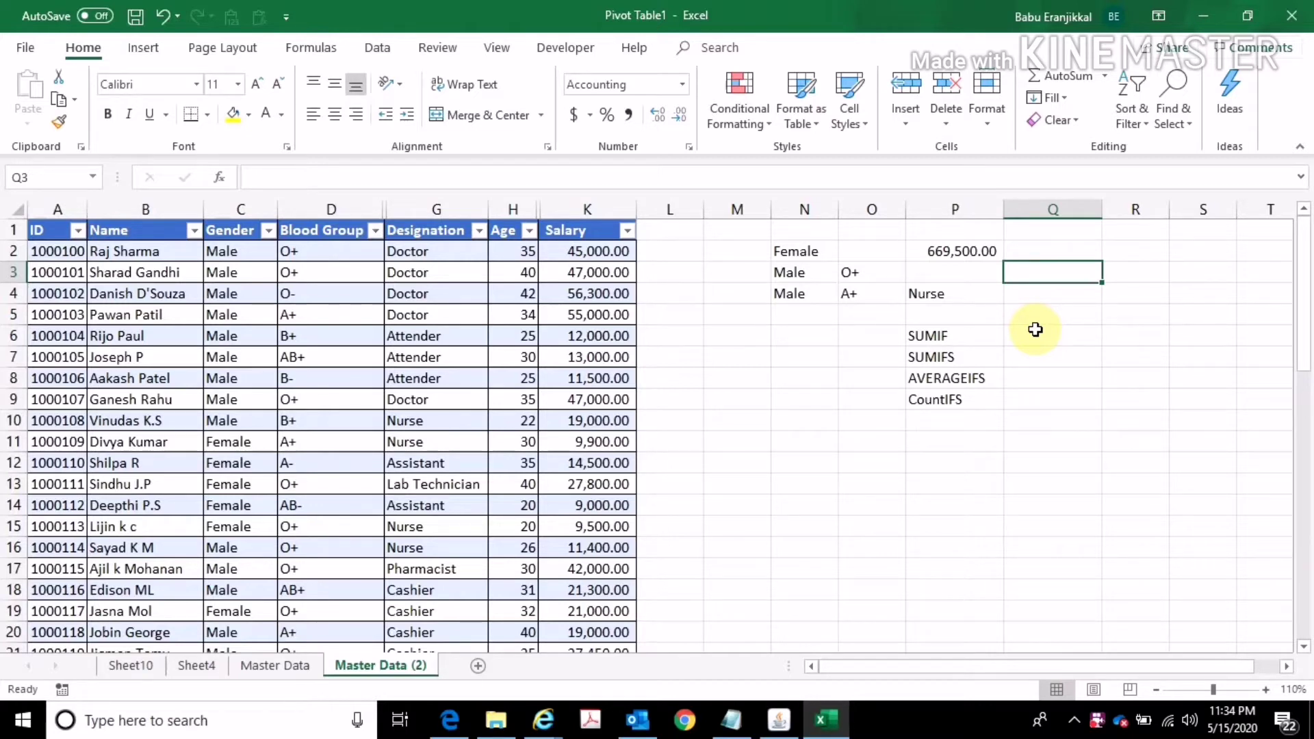
# Step: Start a SUMIFS in Q3 summing Salary where the Gender column matches N3
pyautogui.write('=sumif')
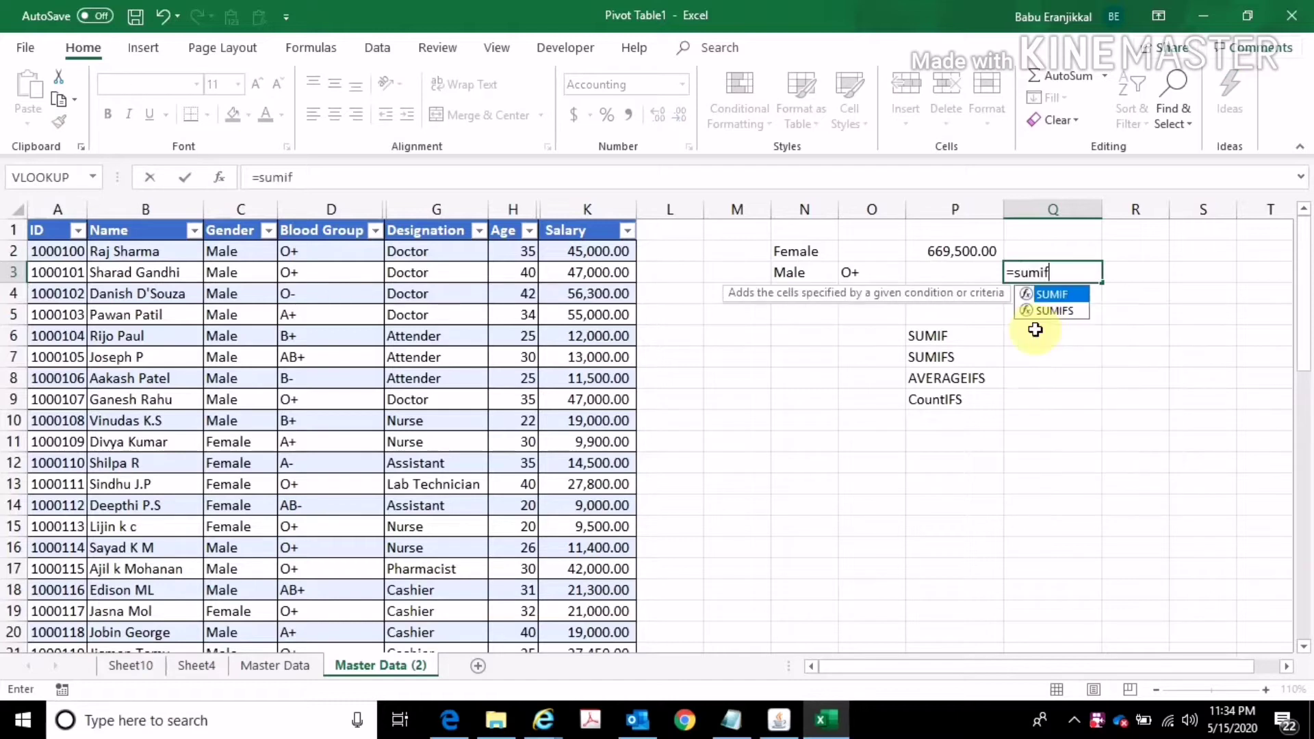
pyautogui.write('s')
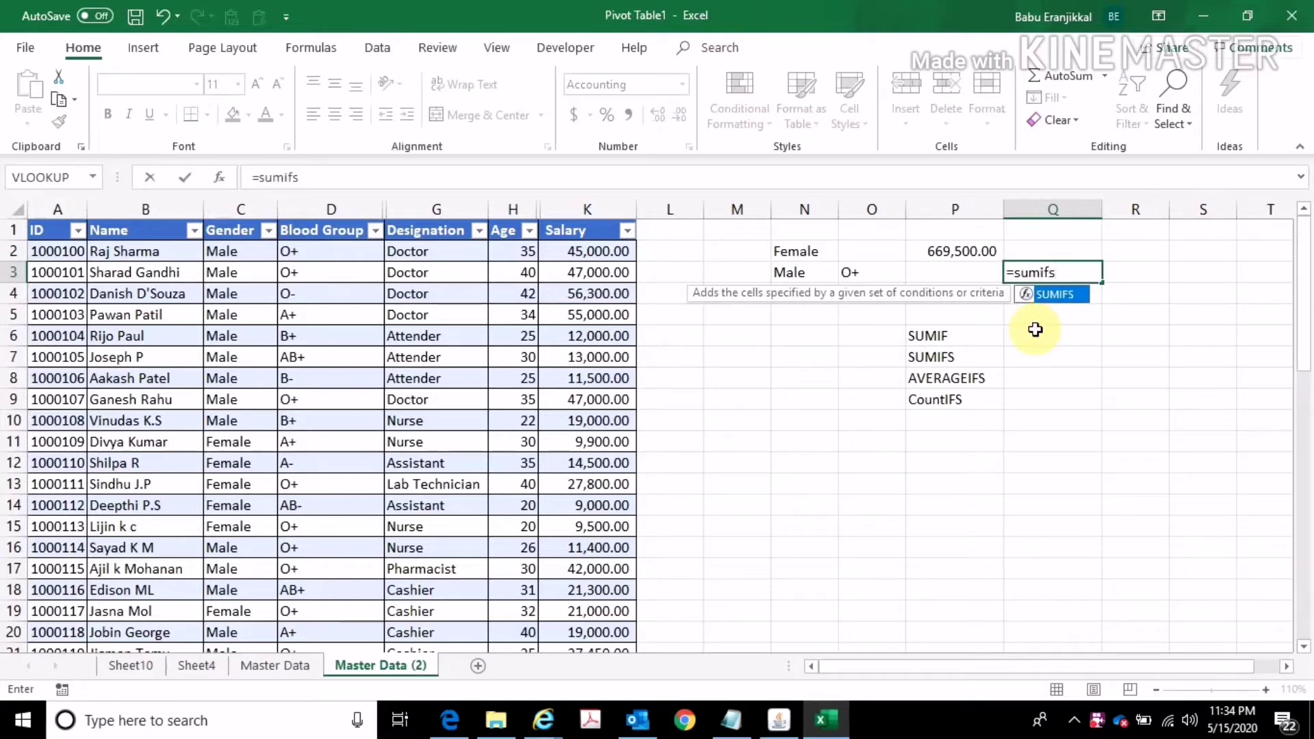
pyautogui.write('(')
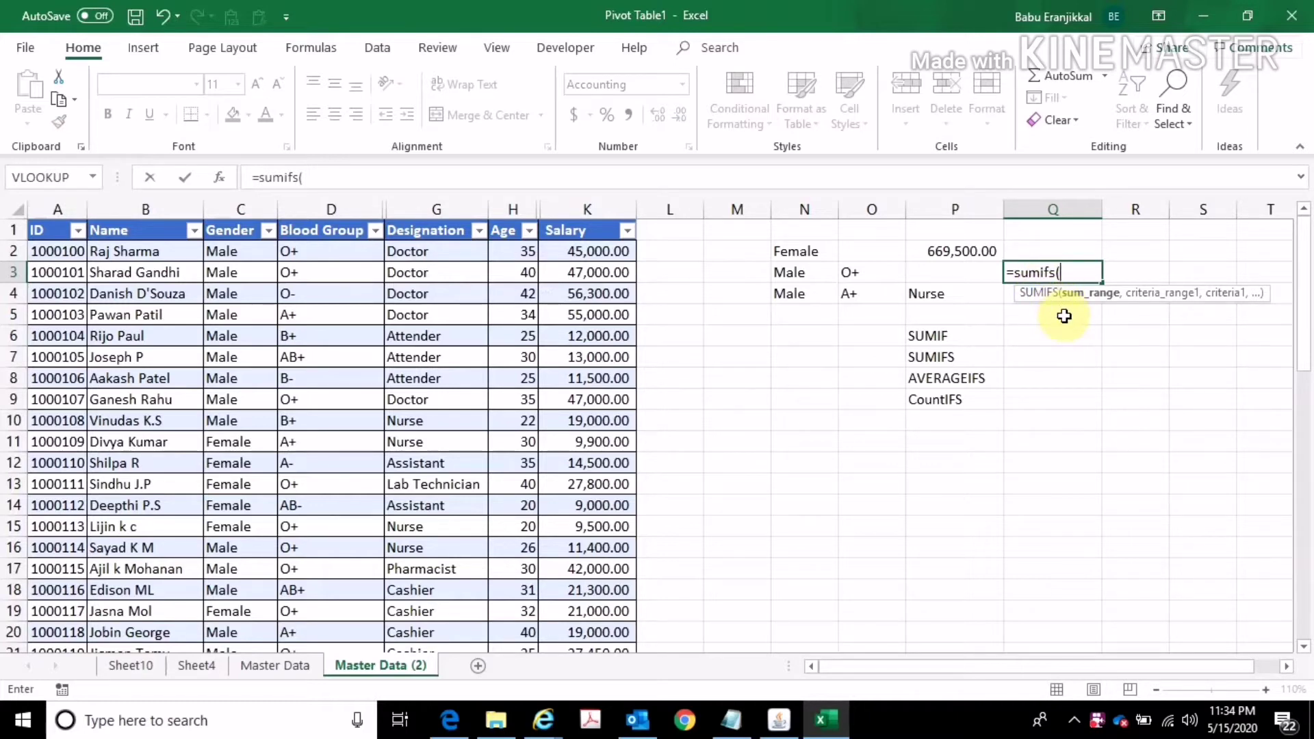
pyautogui.click(586, 258)
pyautogui.hotkey('ctrl', 'shift', 'Down')
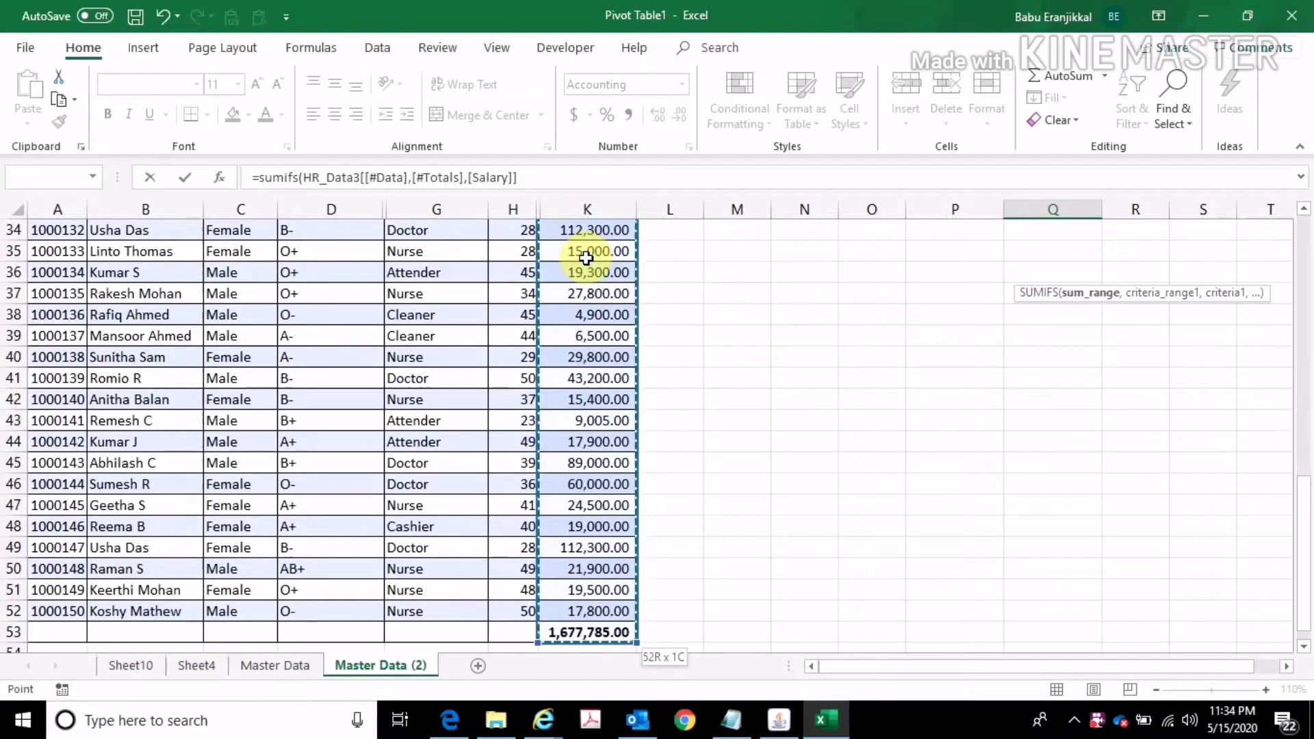
pyautogui.hotkey('shift', 'Up')
pyautogui.write(',')
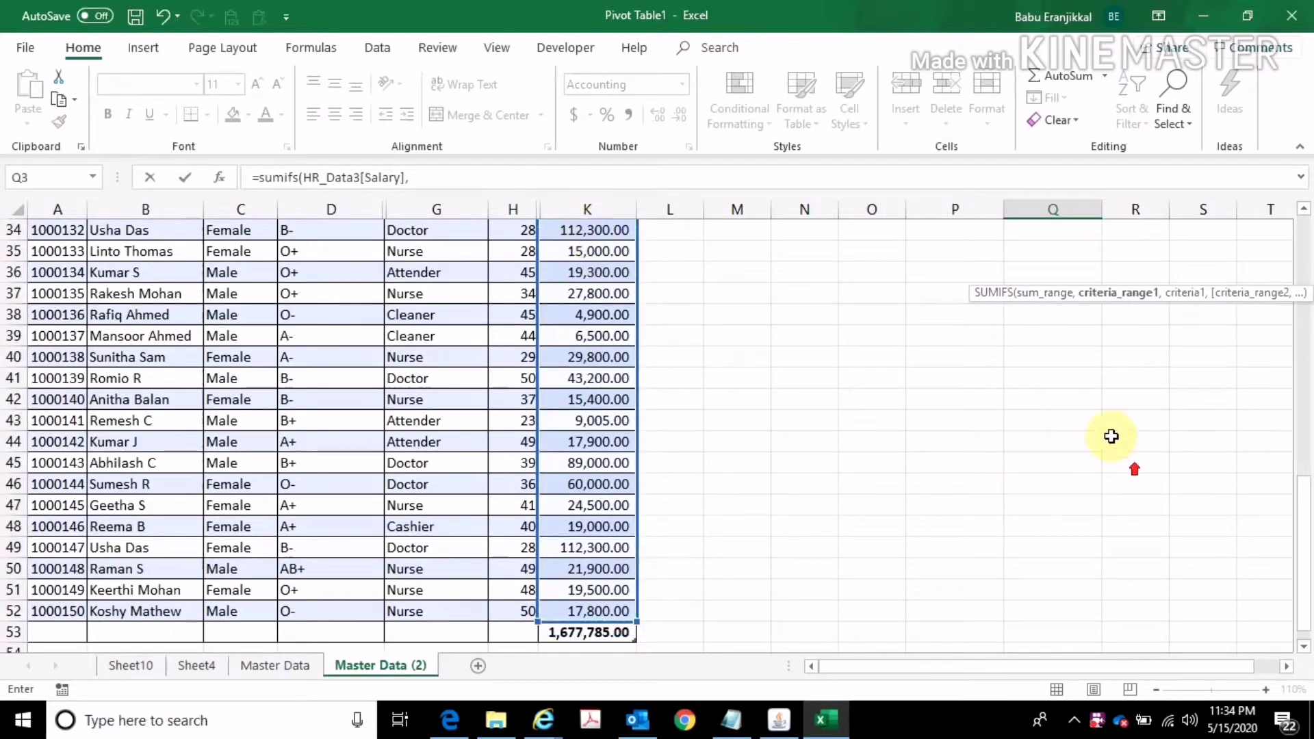
pyautogui.scroll(11, 1112, 434)
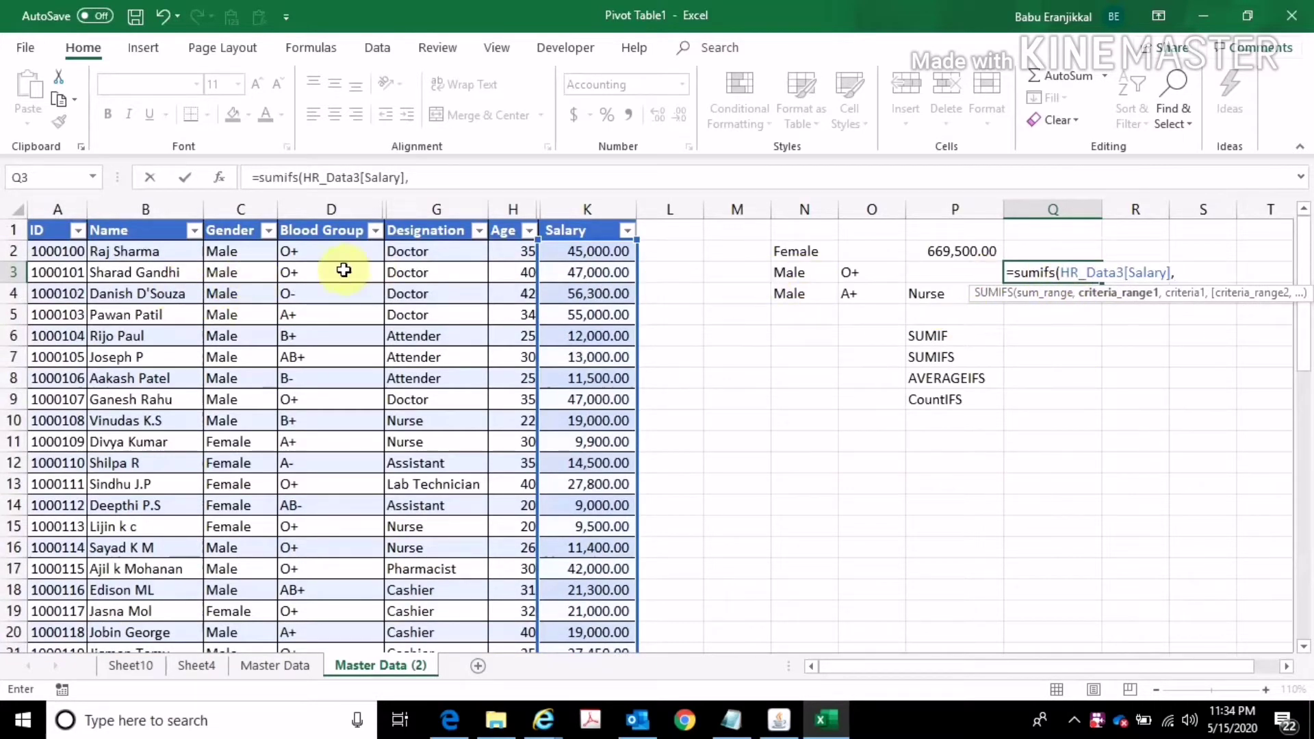
pyautogui.click(238, 255)
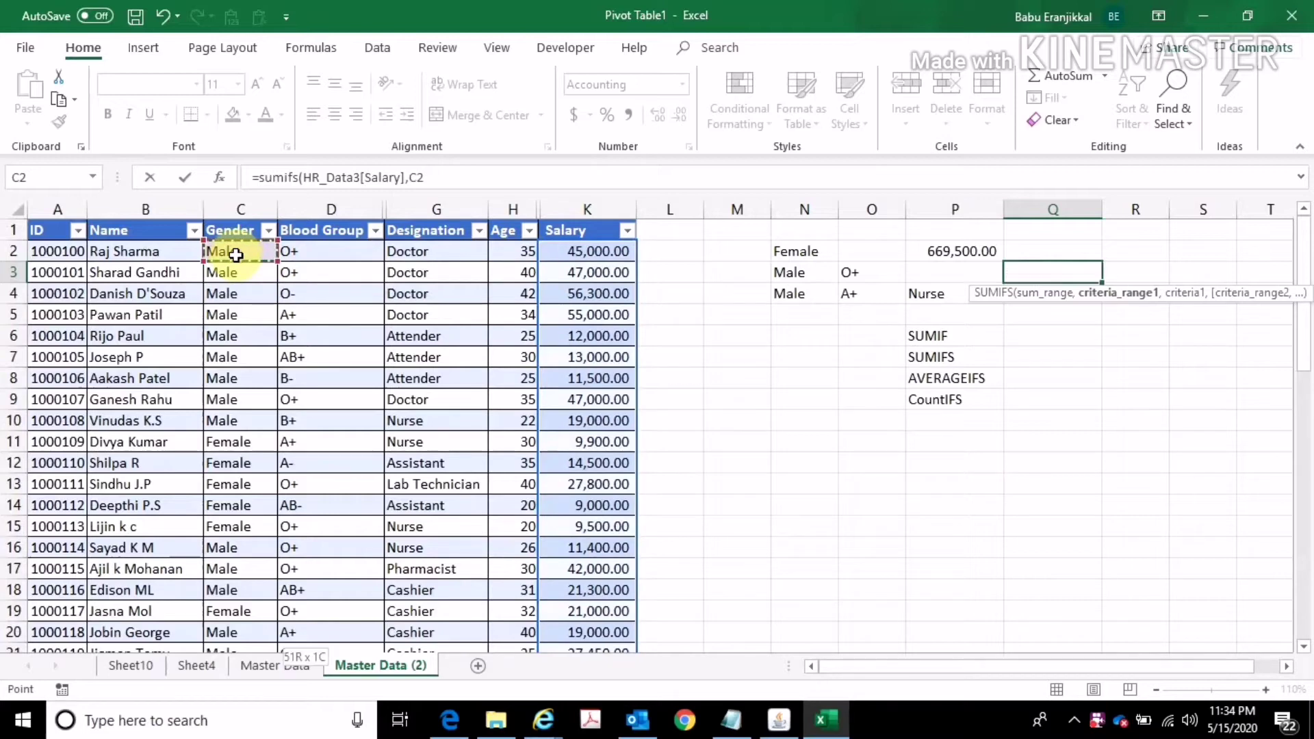
pyautogui.hotkey('ctrl', 'shift', 'Down')
pyautogui.write(',')
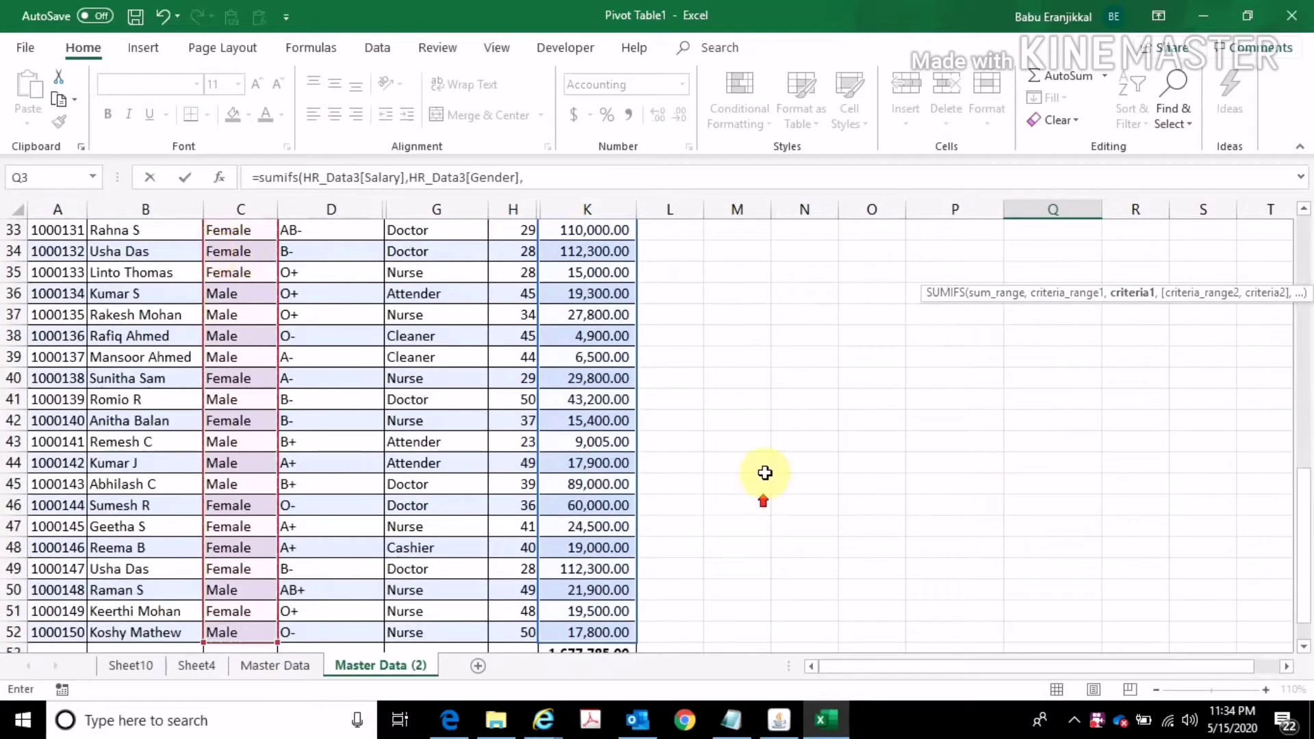
pyautogui.scroll(10, 822, 383)
pyautogui.click(801, 273)
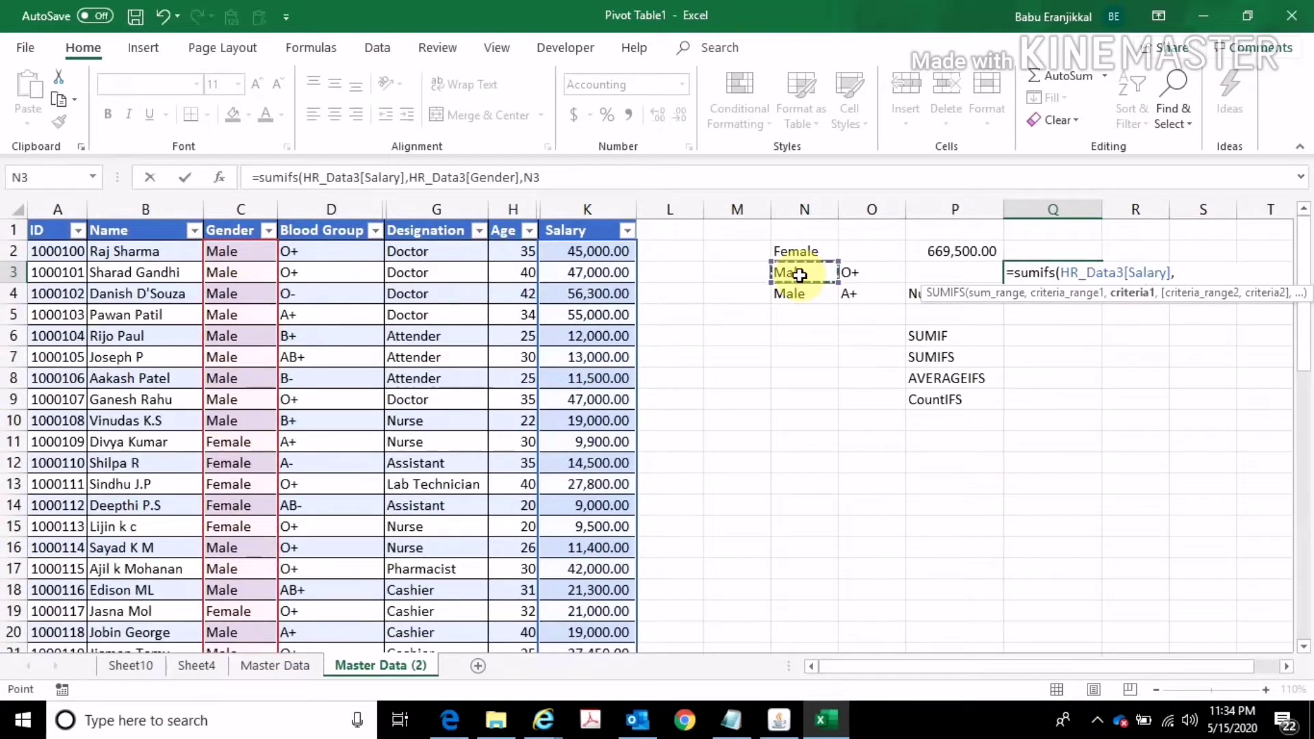
pyautogui.write(',')
# Step: Add the Blood Group column matched against O3 (O+), returning 314,125.00
pyautogui.click(345, 258)
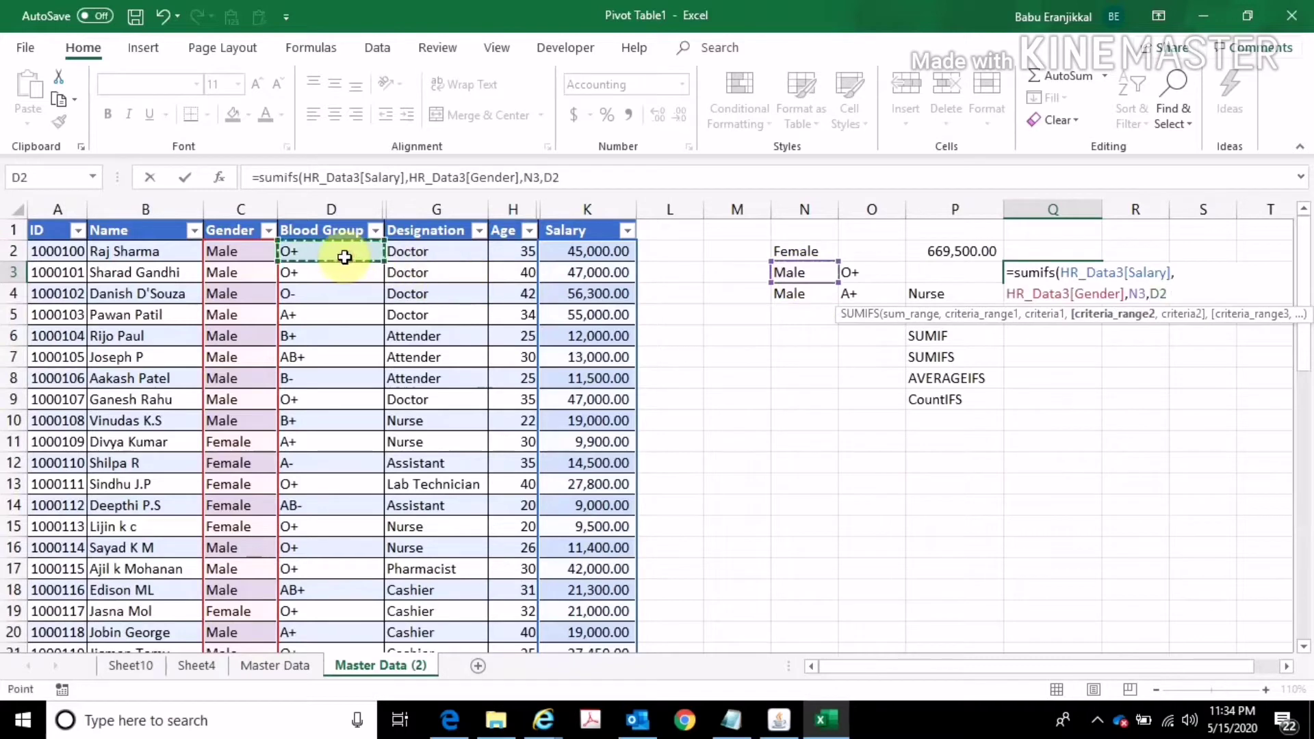
pyautogui.hotkey('ctrl', 'shift', 'Down')
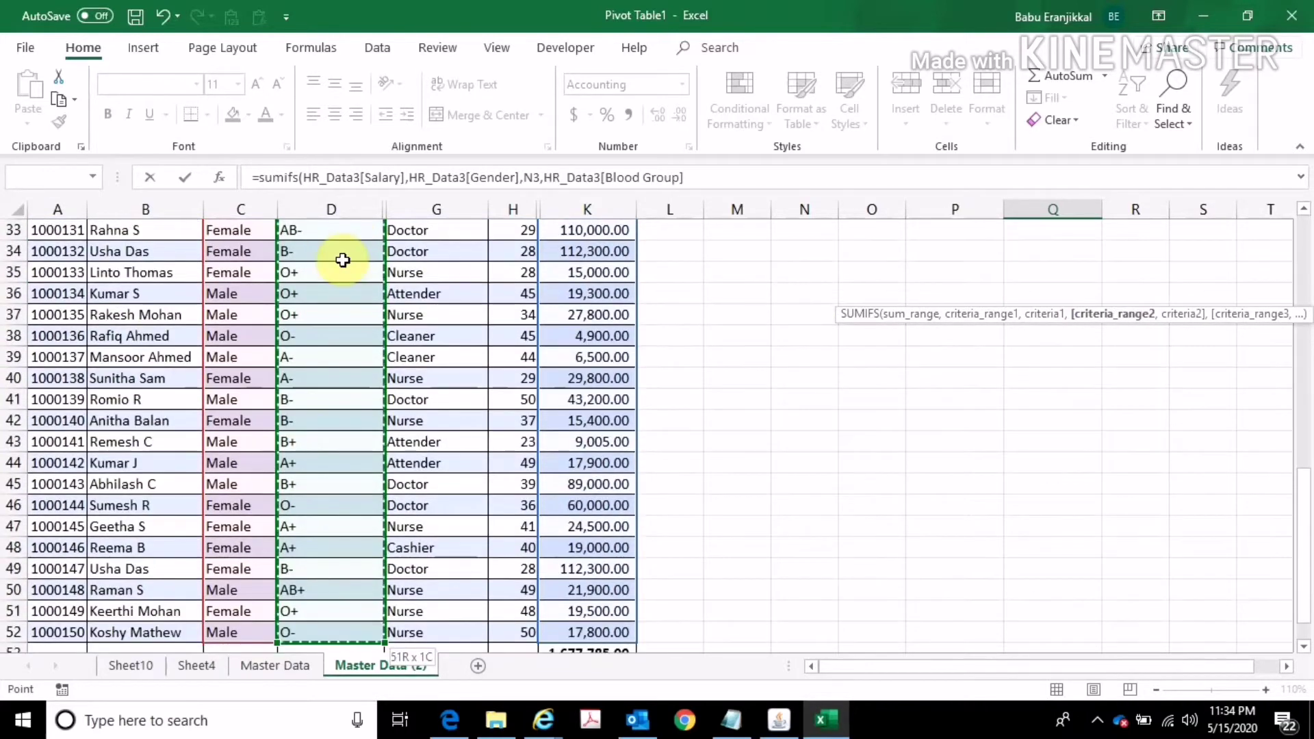
pyautogui.write(',')
pyautogui.scroll(9, 825, 506)
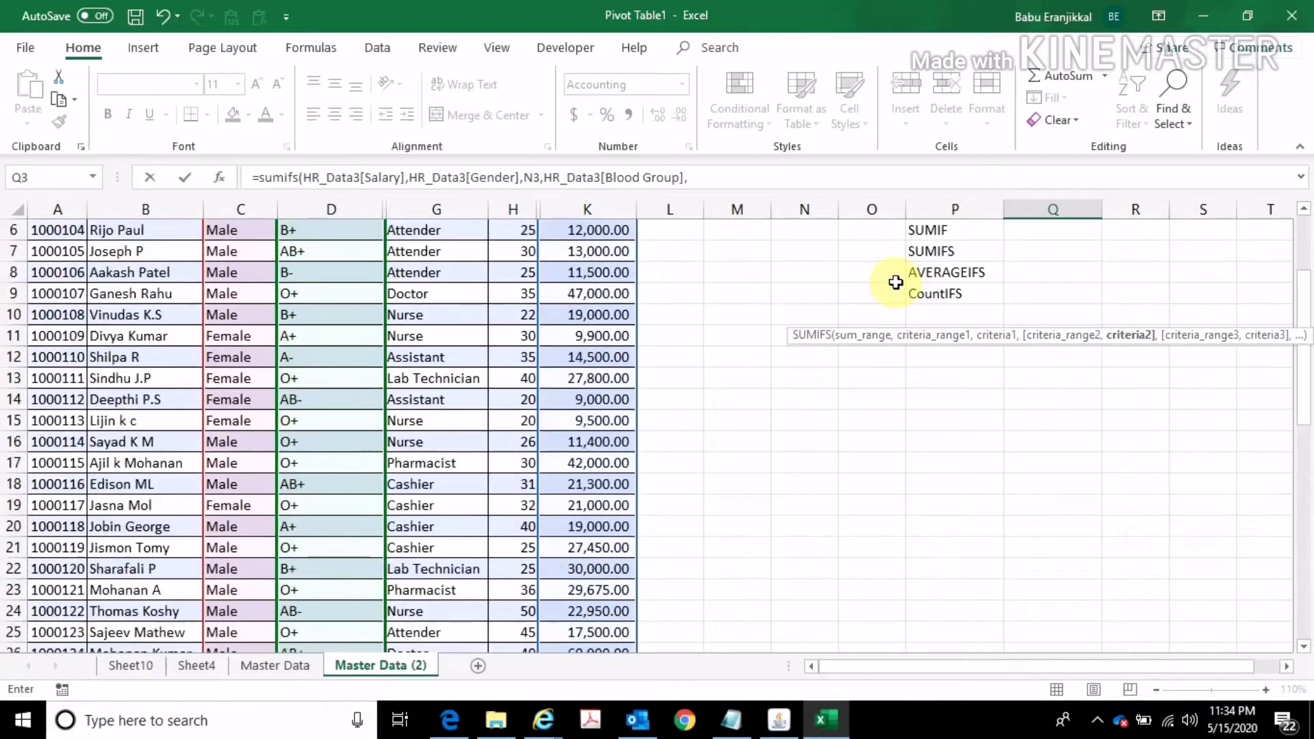
pyautogui.scroll(2, 896, 282)
pyautogui.click(856, 273)
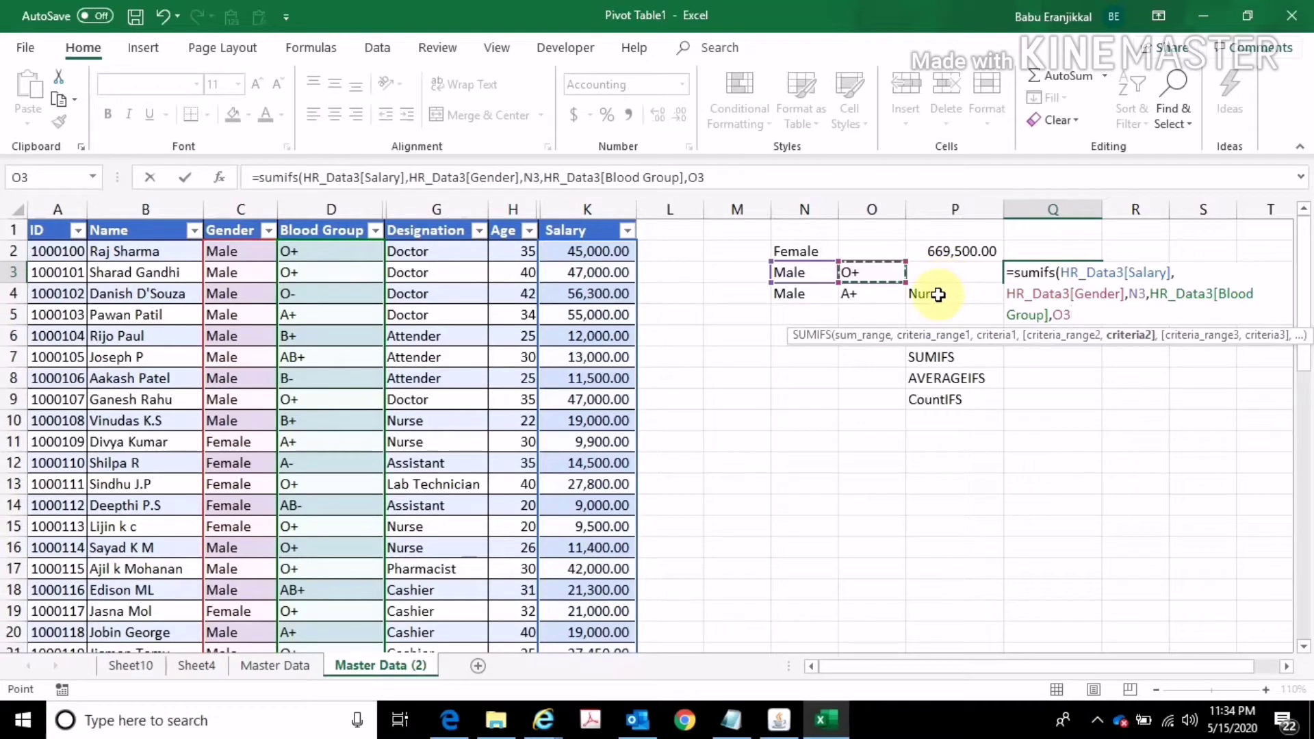
pyautogui.press('Return')
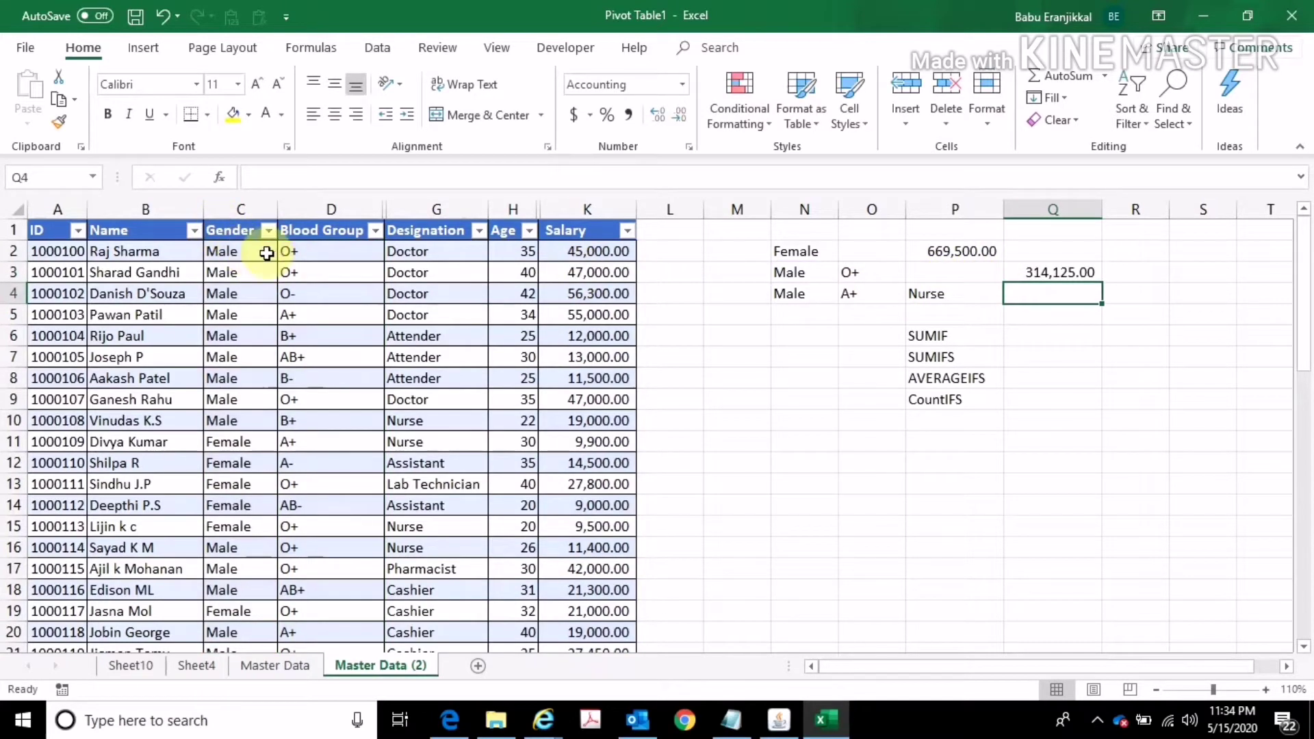
pyautogui.moveTo(266, 253); pyautogui.dragTo(293, 253)
# Step: Change the O3 blood group criterion to O- and check the Q3 total
pyautogui.click(1058, 272)
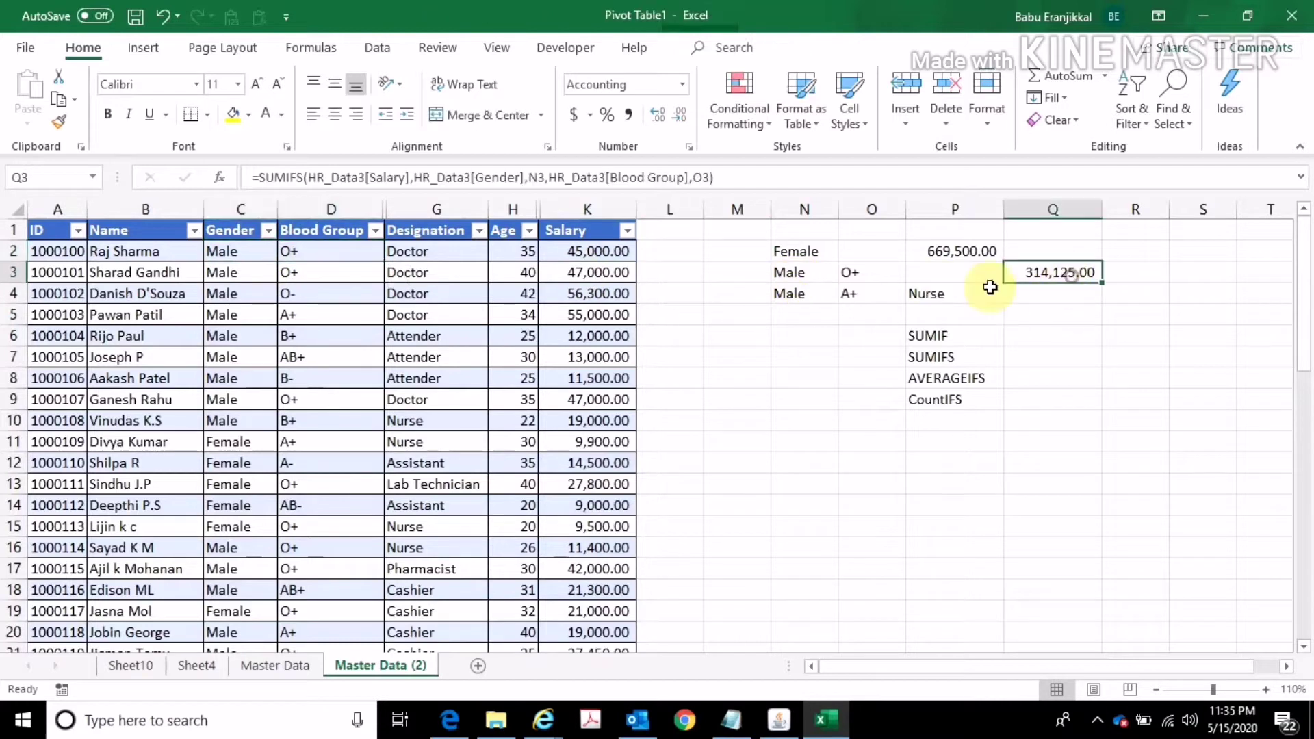
pyautogui.click(875, 285)
pyautogui.click(875, 274)
pyautogui.doubleClick(876, 277)
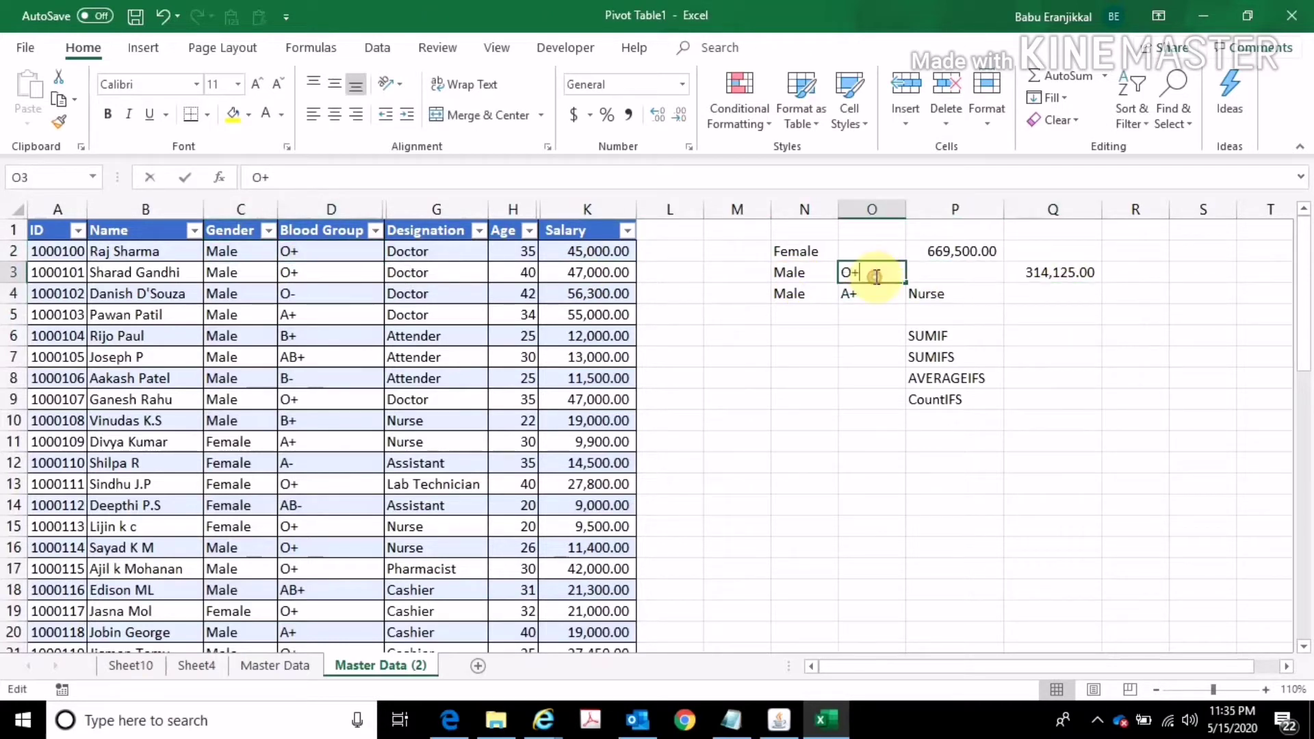
pyautogui.press('Return')
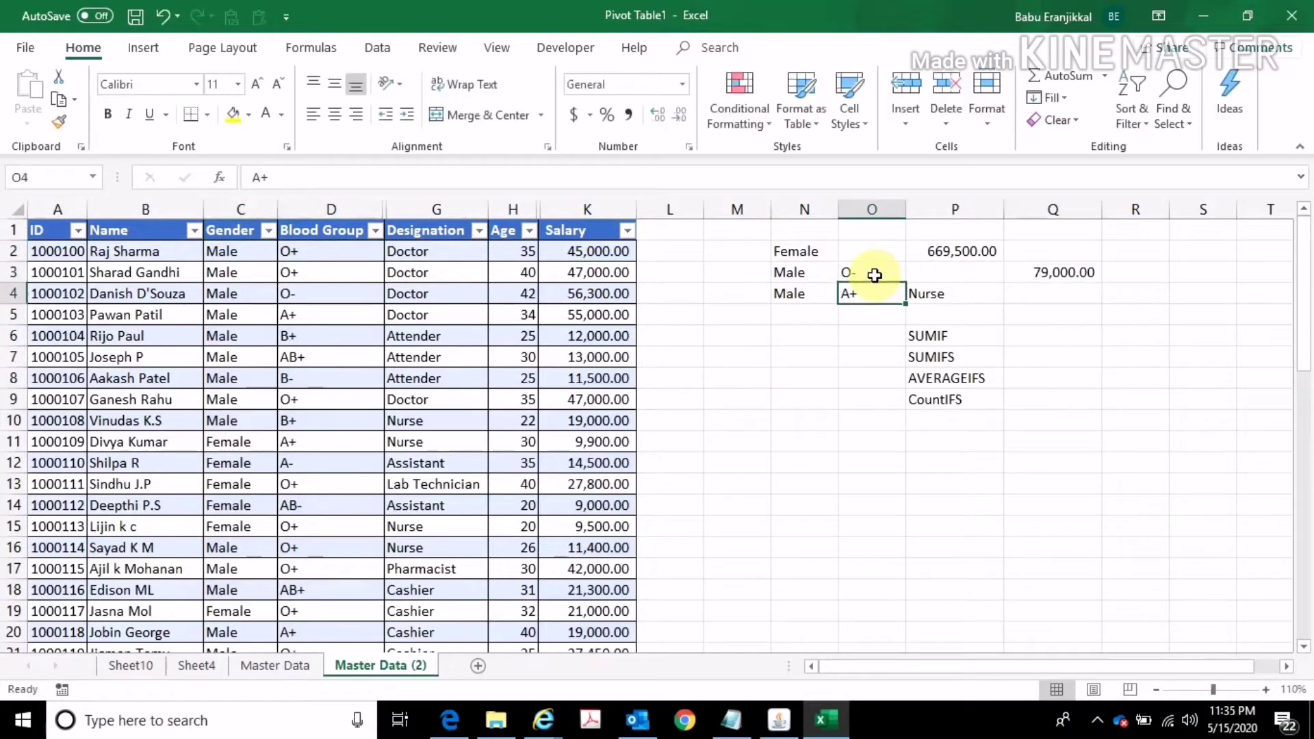
pyautogui.click(1046, 271)
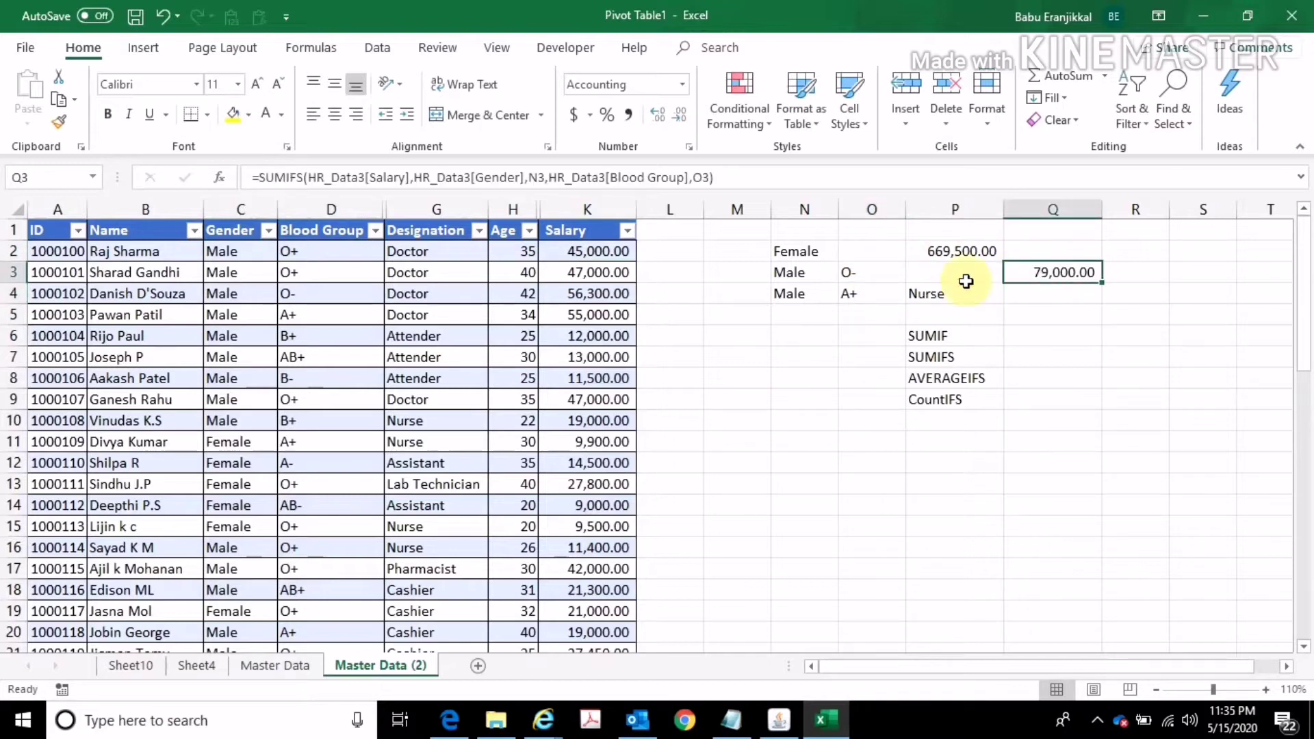
# Step: Try A+ and then A- as the blood group criterion in O3
pyautogui.click(876, 275)
pyautogui.write('A+')
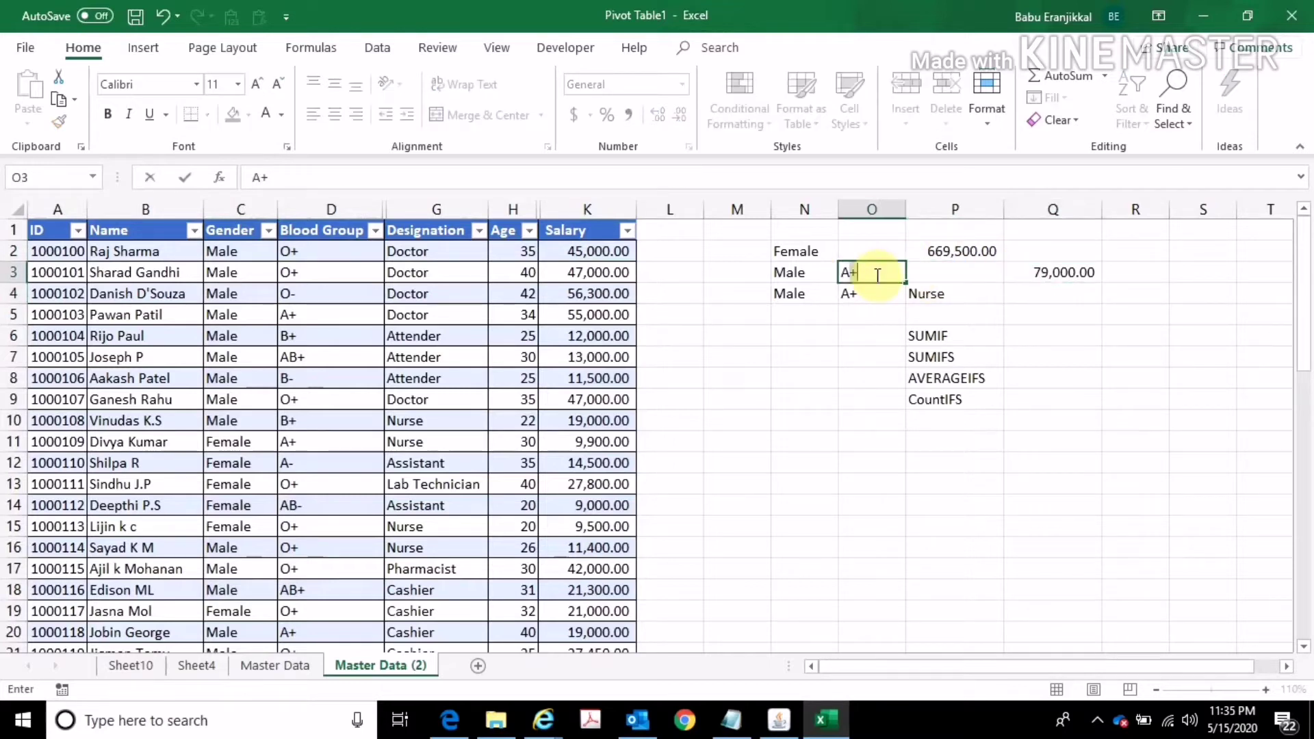
pyautogui.press('Return')
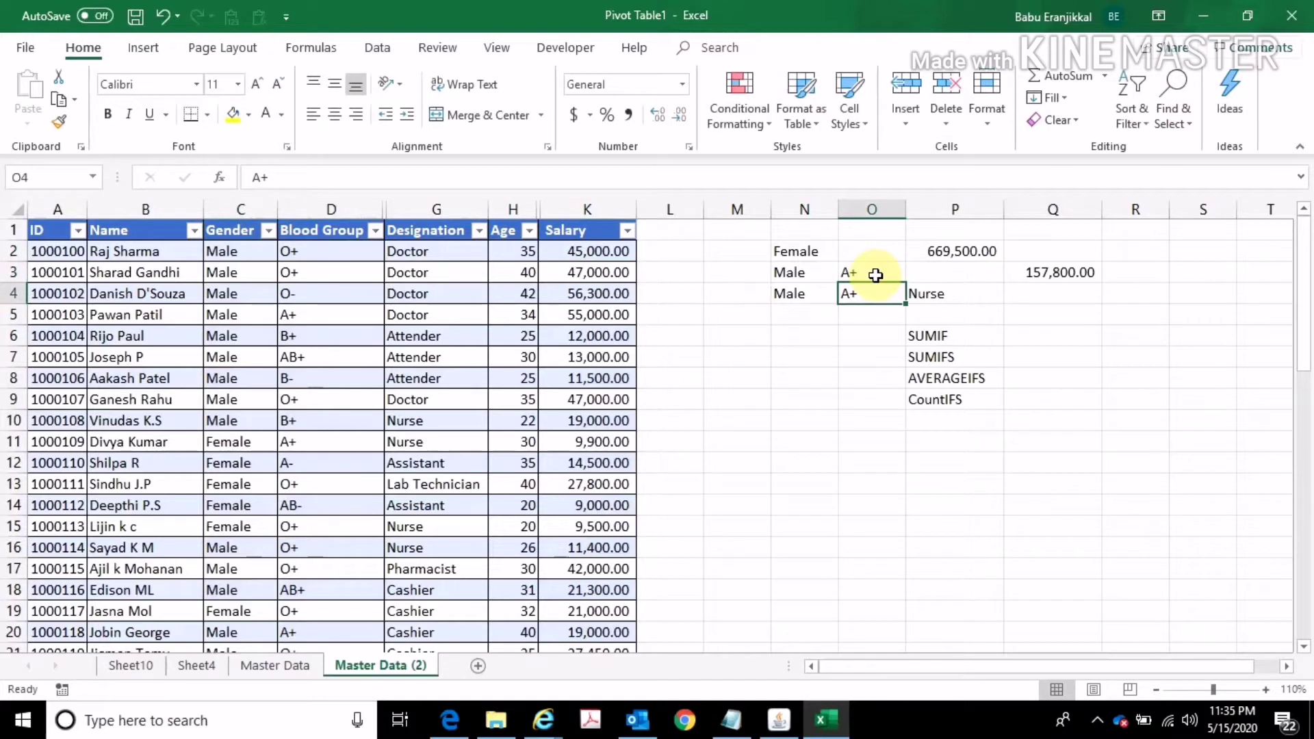
pyautogui.click(877, 276)
pyautogui.write('A+')
pyautogui.press('Return')
# Step: Set the gender criterion in N3 to Female, giving a total of 44,300.00
pyautogui.press('Up')
pyautogui.press('Left')
pyautogui.write('Femal')
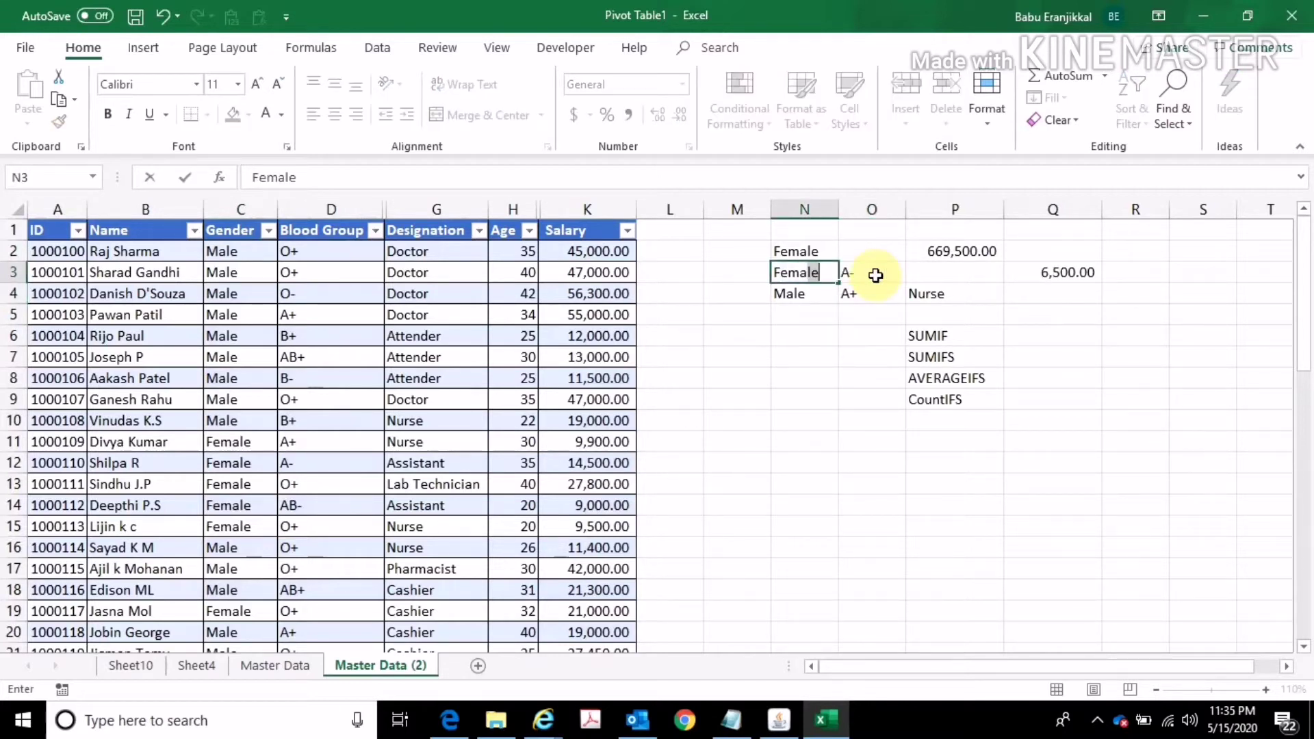
pyautogui.write('e')
pyautogui.press('Return')
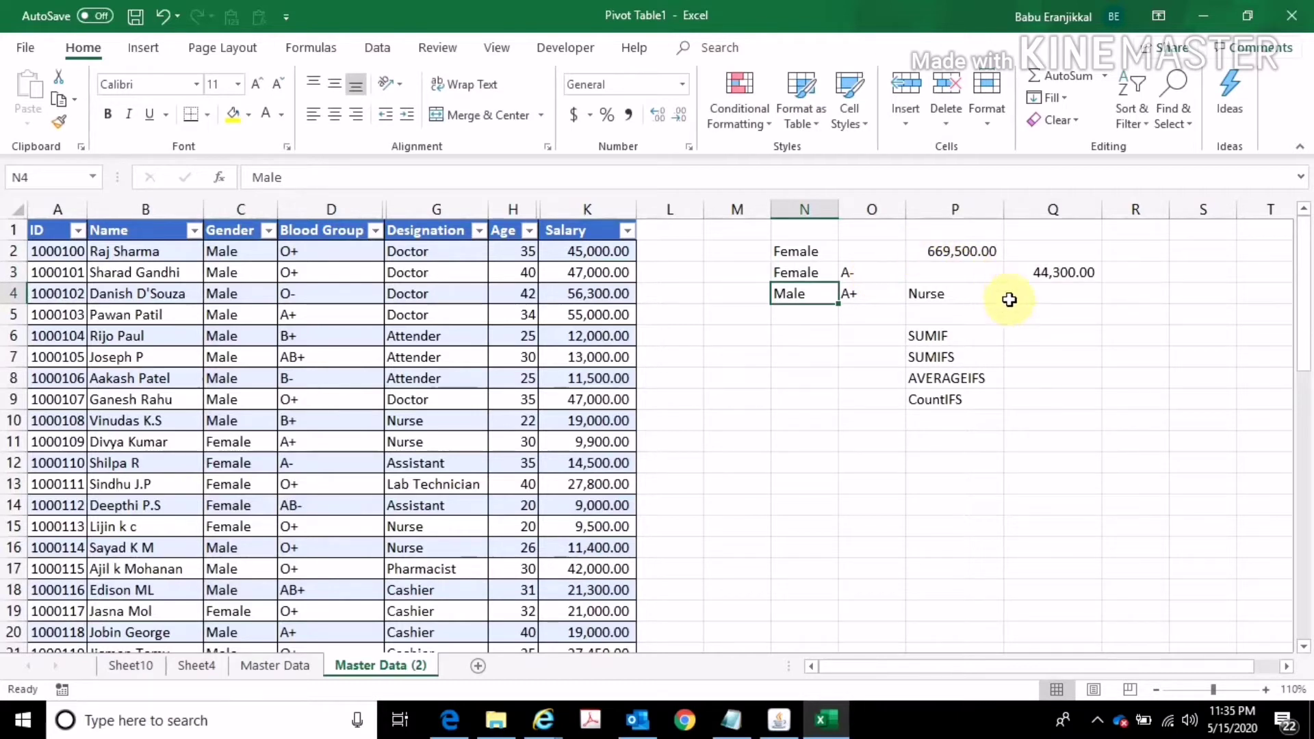
pyautogui.click(1051, 296)
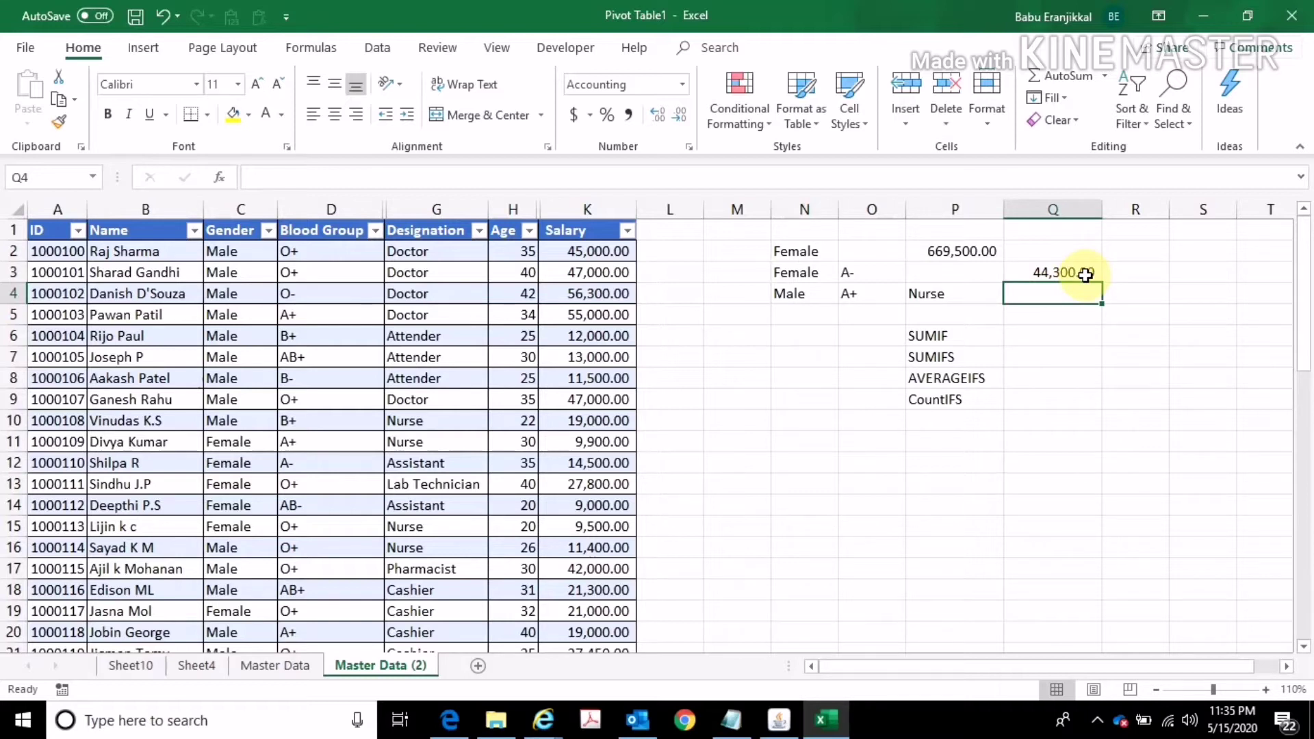
# Step: Copy the Q3 SUMIFS formula into Q4
pyautogui.write('=')
pyautogui.press('Escape')
pyautogui.click(1086, 274)
pyautogui.hotkey('ctrl', 'c')
pyautogui.press('Down')
pyautogui.hotkey('ctrl', 'v')
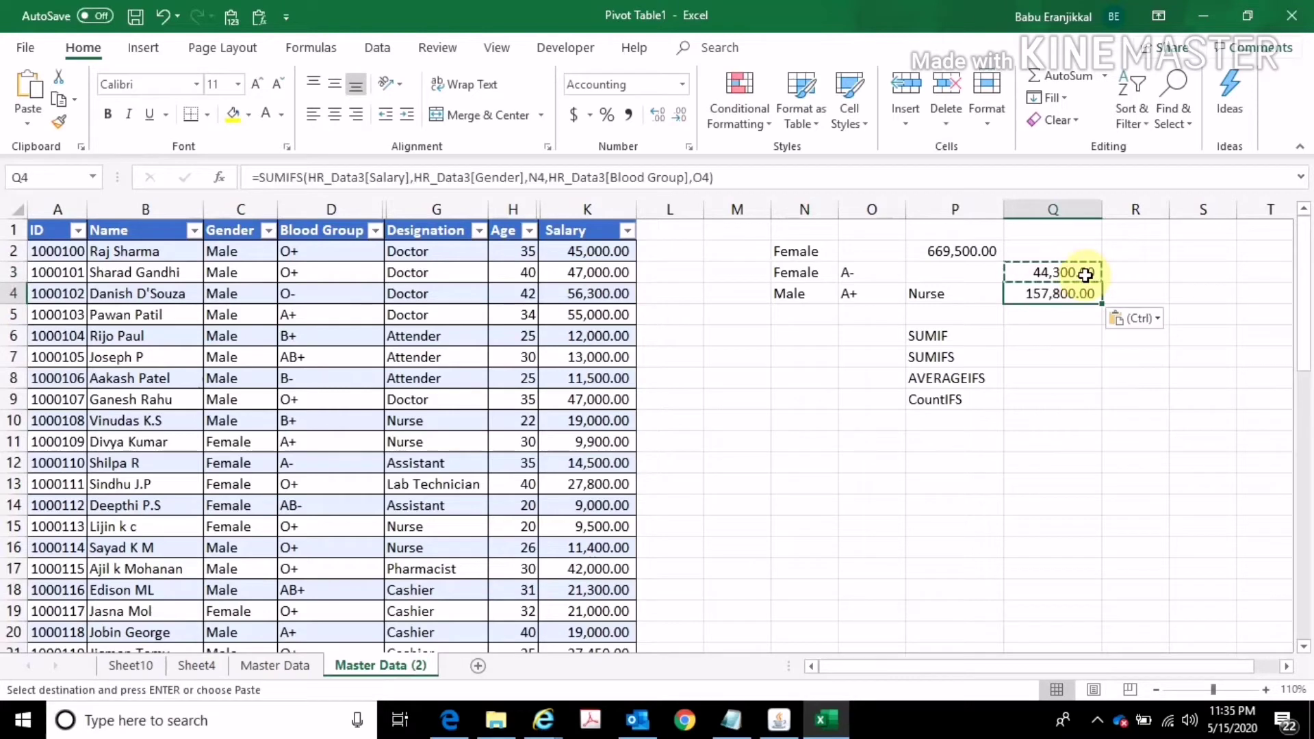
pyautogui.doubleClick(1033, 297)
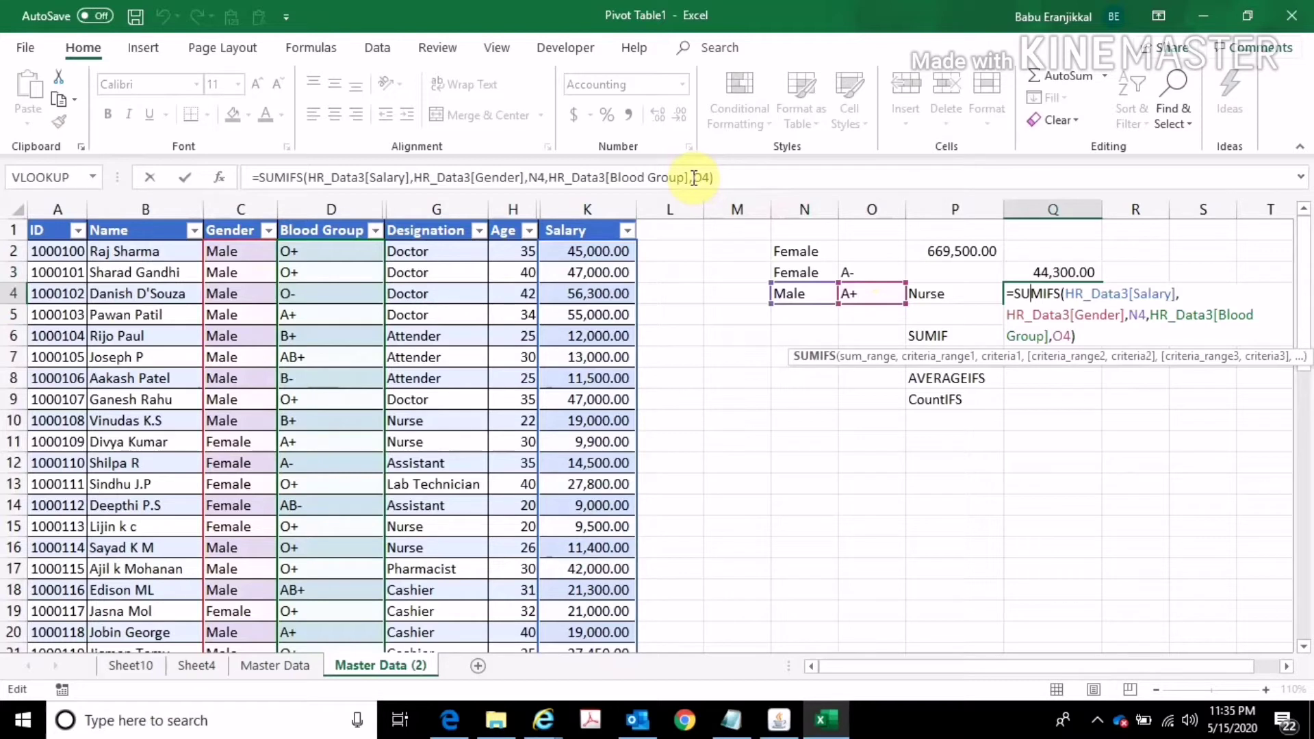
# Step: Add the Designation column matched against Nurse in P4, returning 48,000.00
pyautogui.click(694, 178)
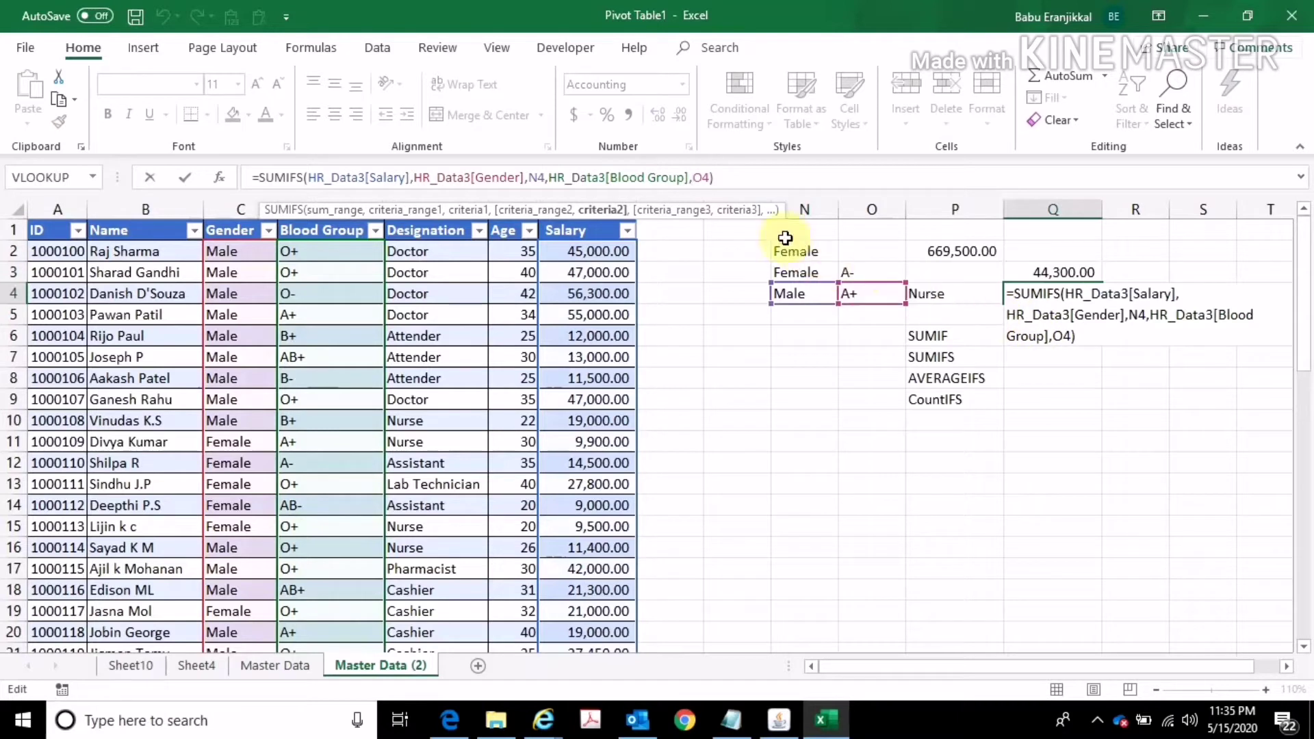
pyautogui.click(712, 178)
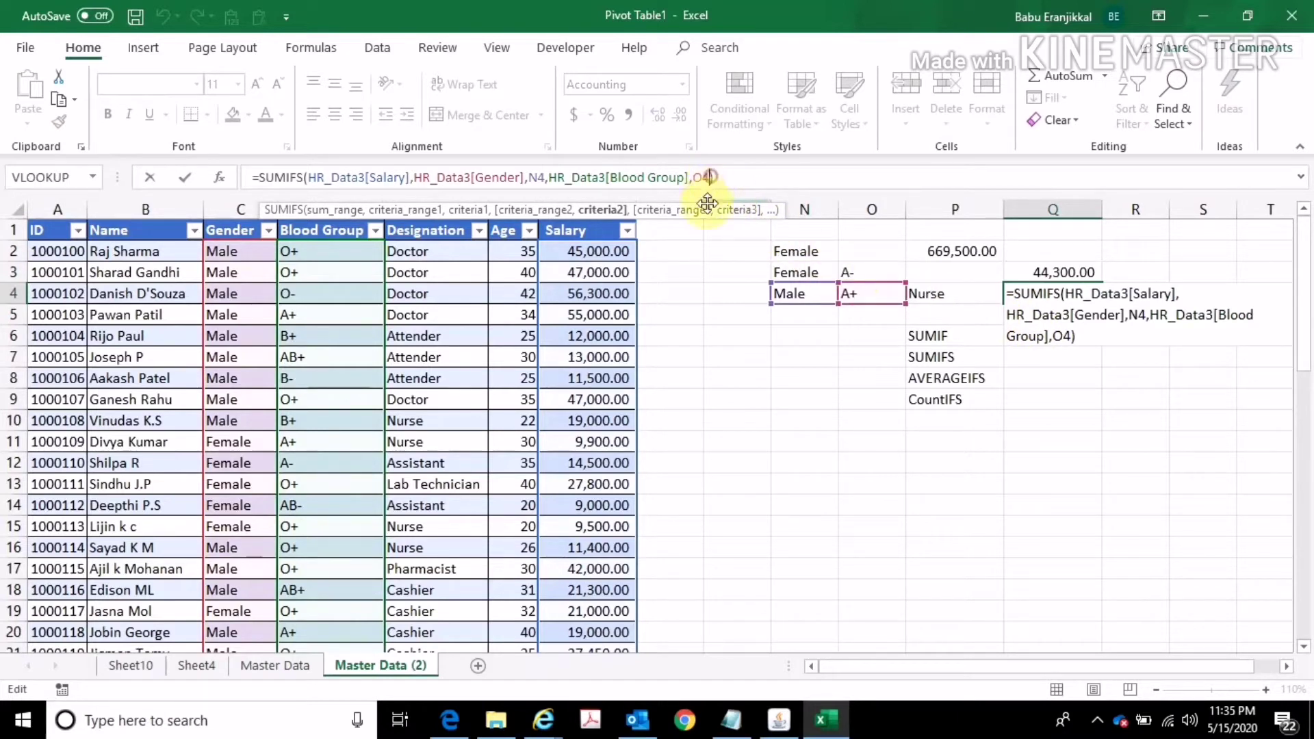
pyautogui.write(',')
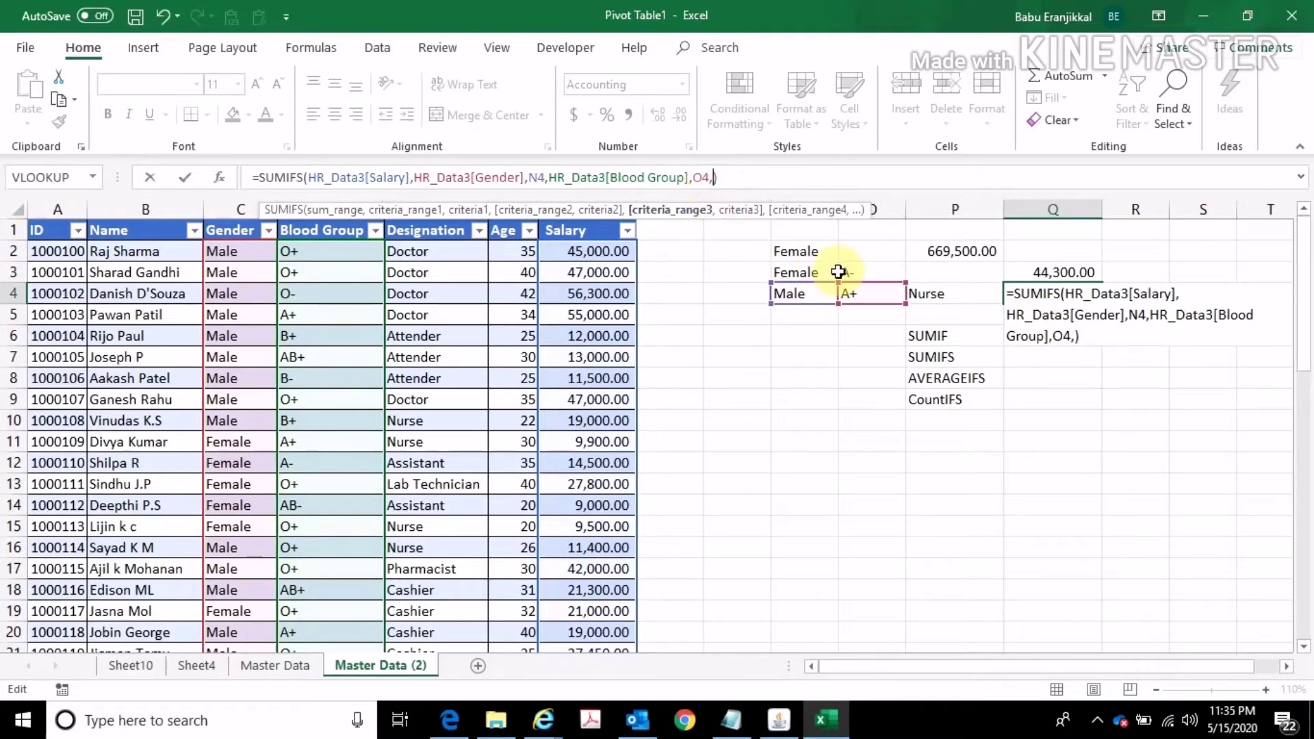
pyautogui.click(415, 255)
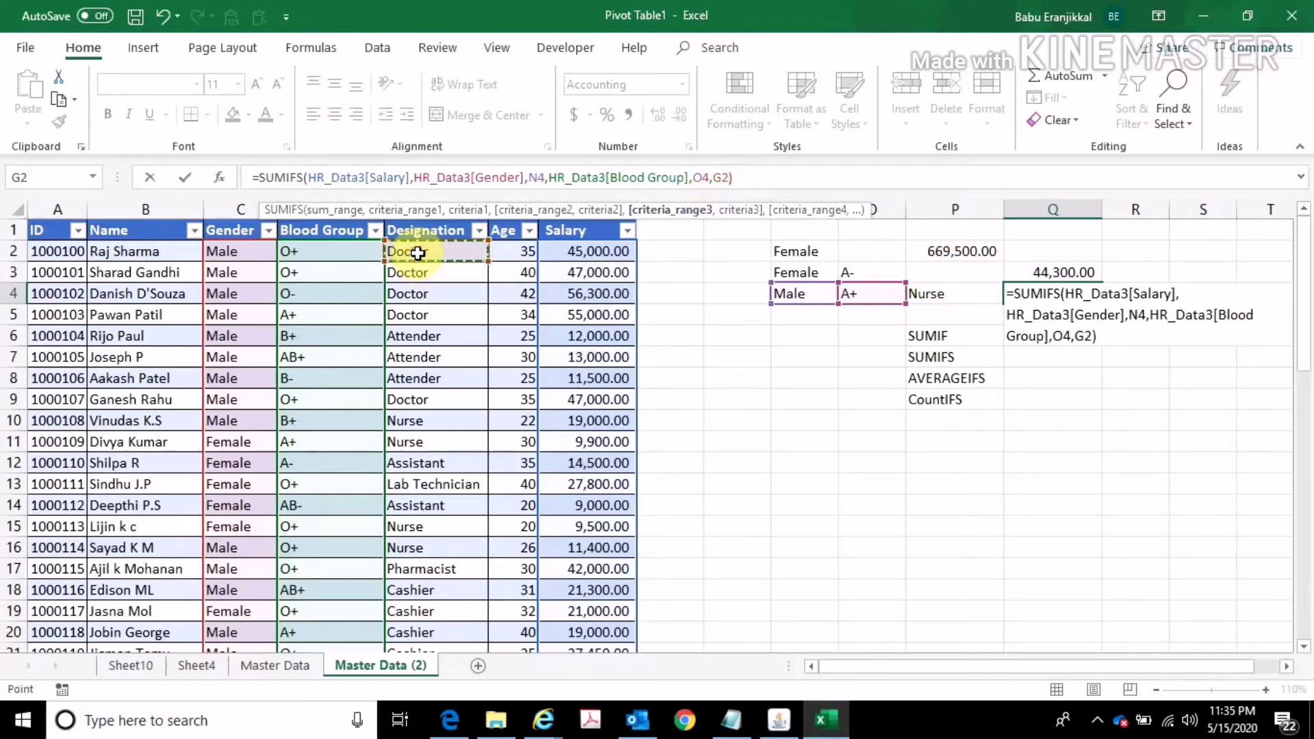
pyautogui.hotkey('ctrl', 'shift', 'Down')
pyautogui.write(',')
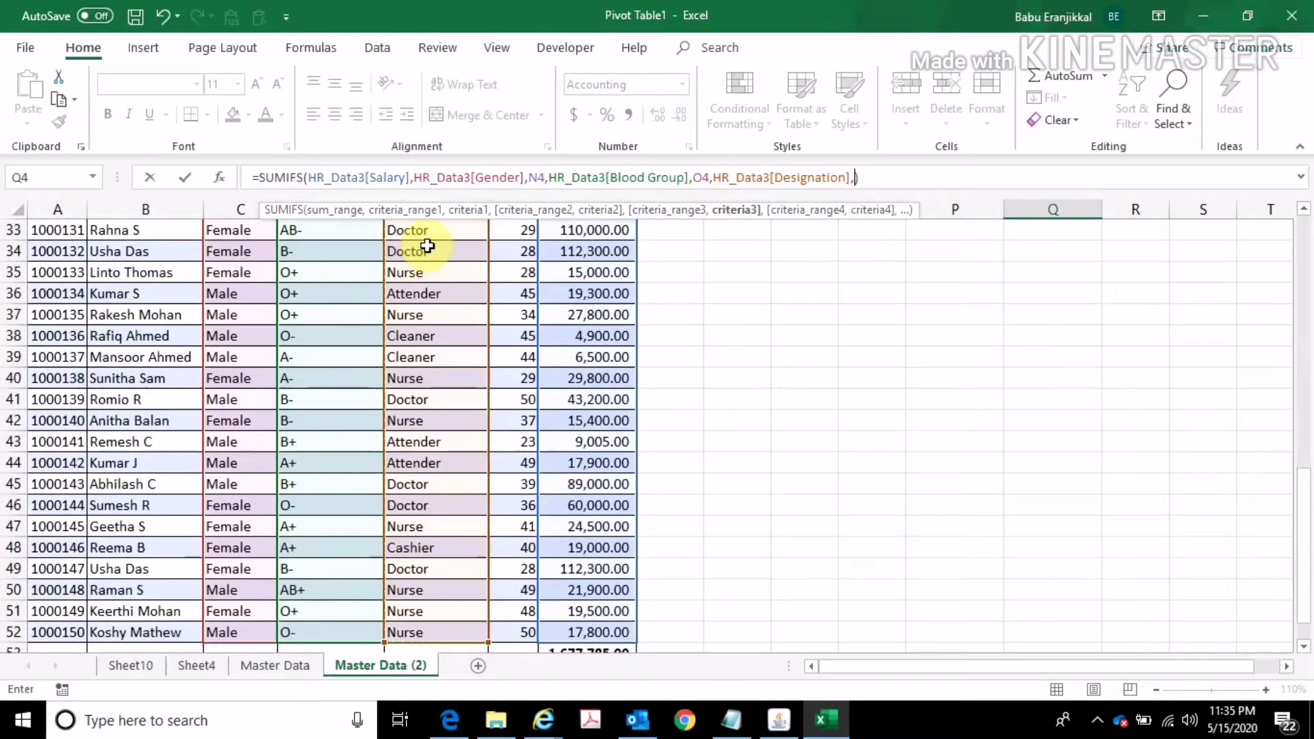
pyautogui.scroll(11, 1050, 431)
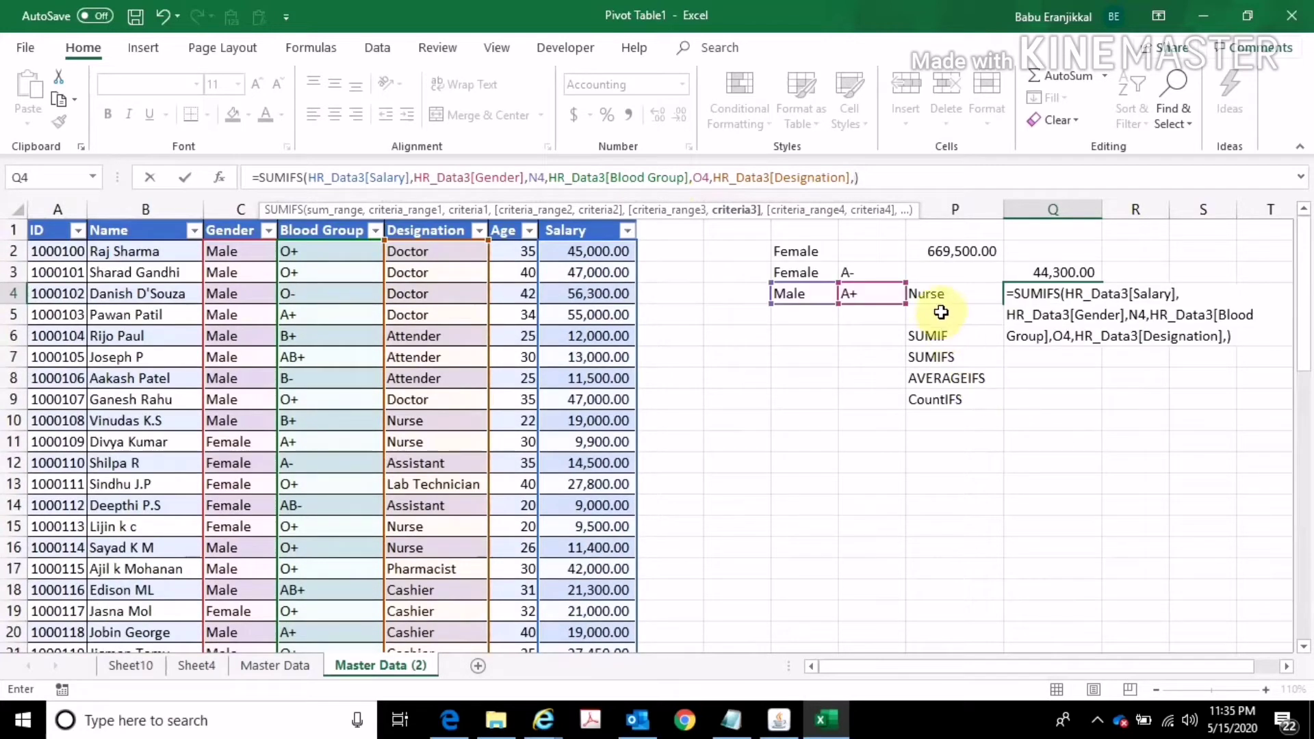
pyautogui.click(949, 293)
pyautogui.press('Return')
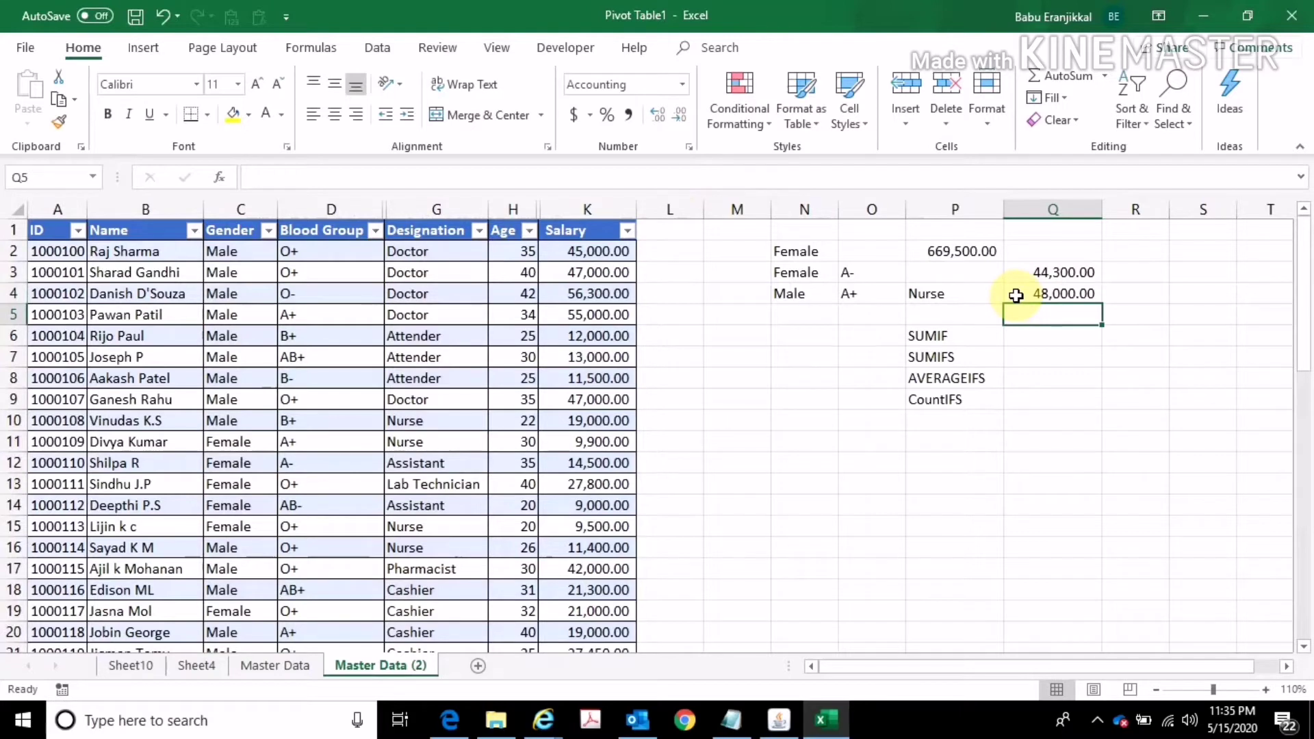
# Step: Move the function labels down two rows to P8:P11
pyautogui.click(1043, 293)
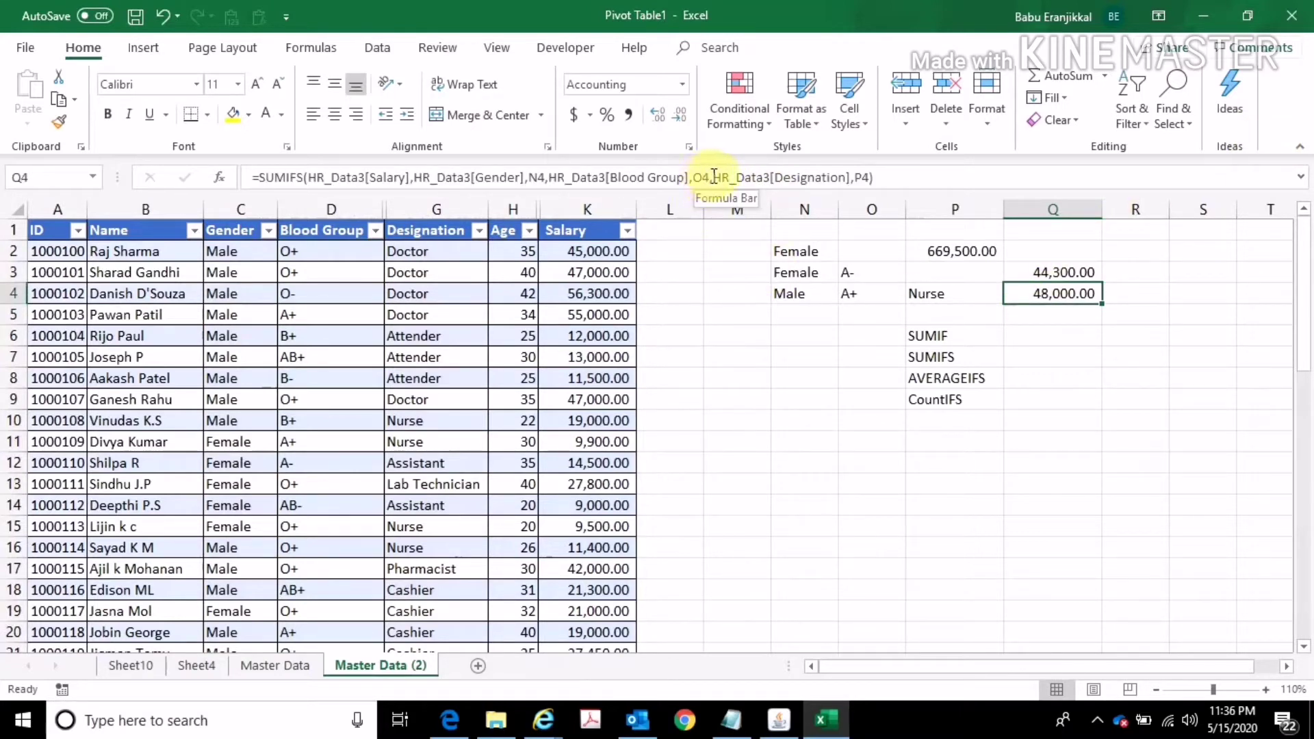
pyautogui.moveTo(815, 293); pyautogui.dragTo(937, 293)
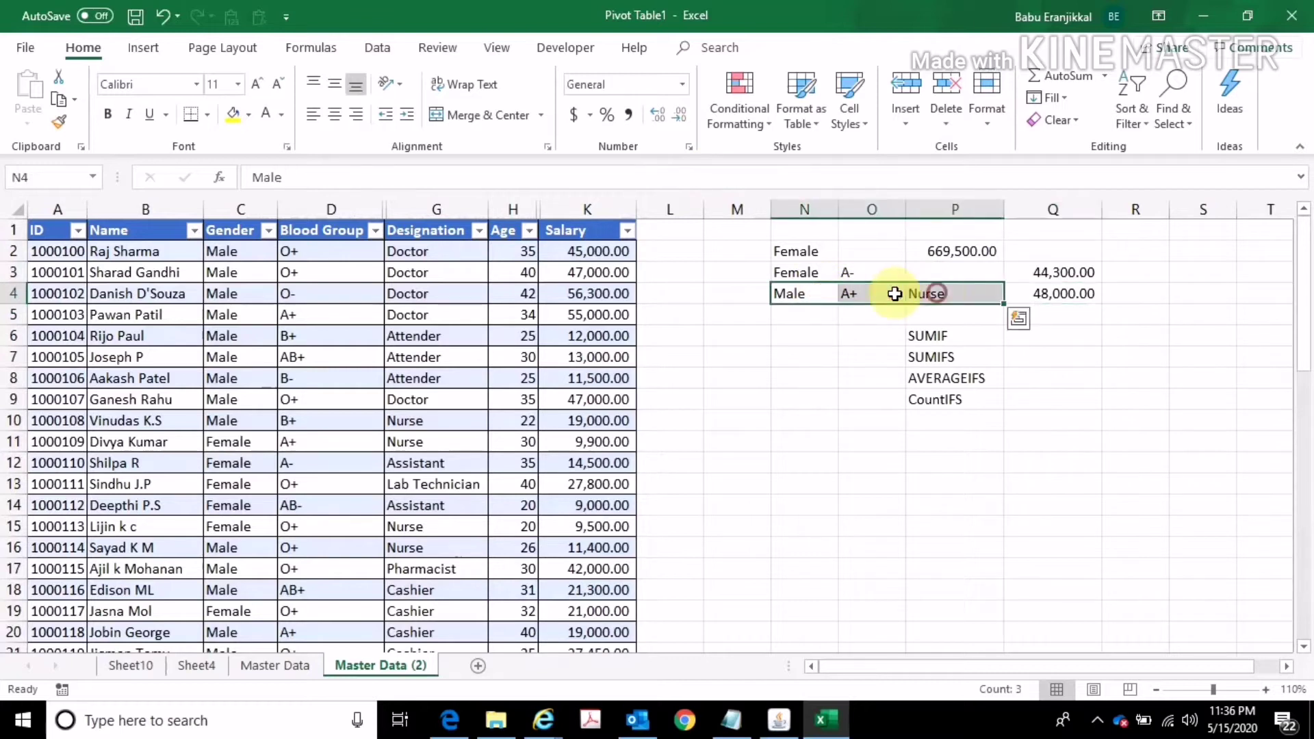
pyautogui.click(783, 293)
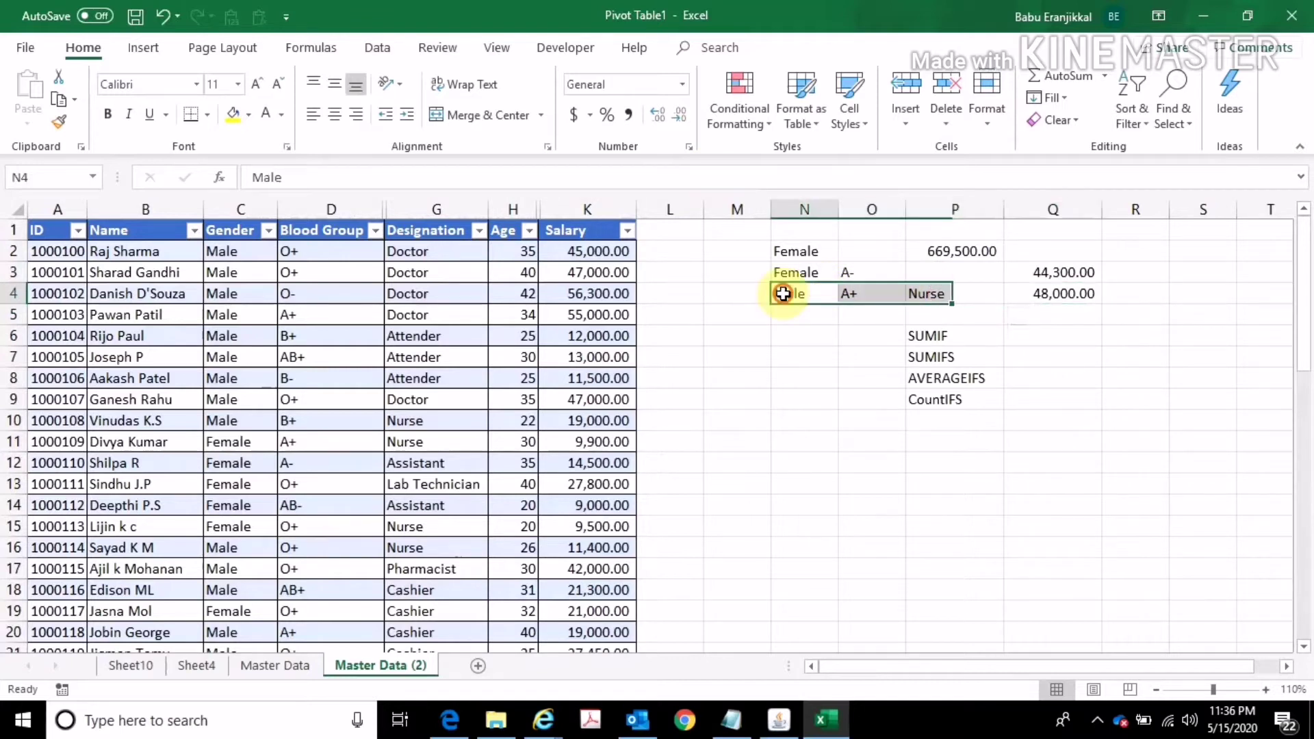
pyautogui.click(1068, 294)
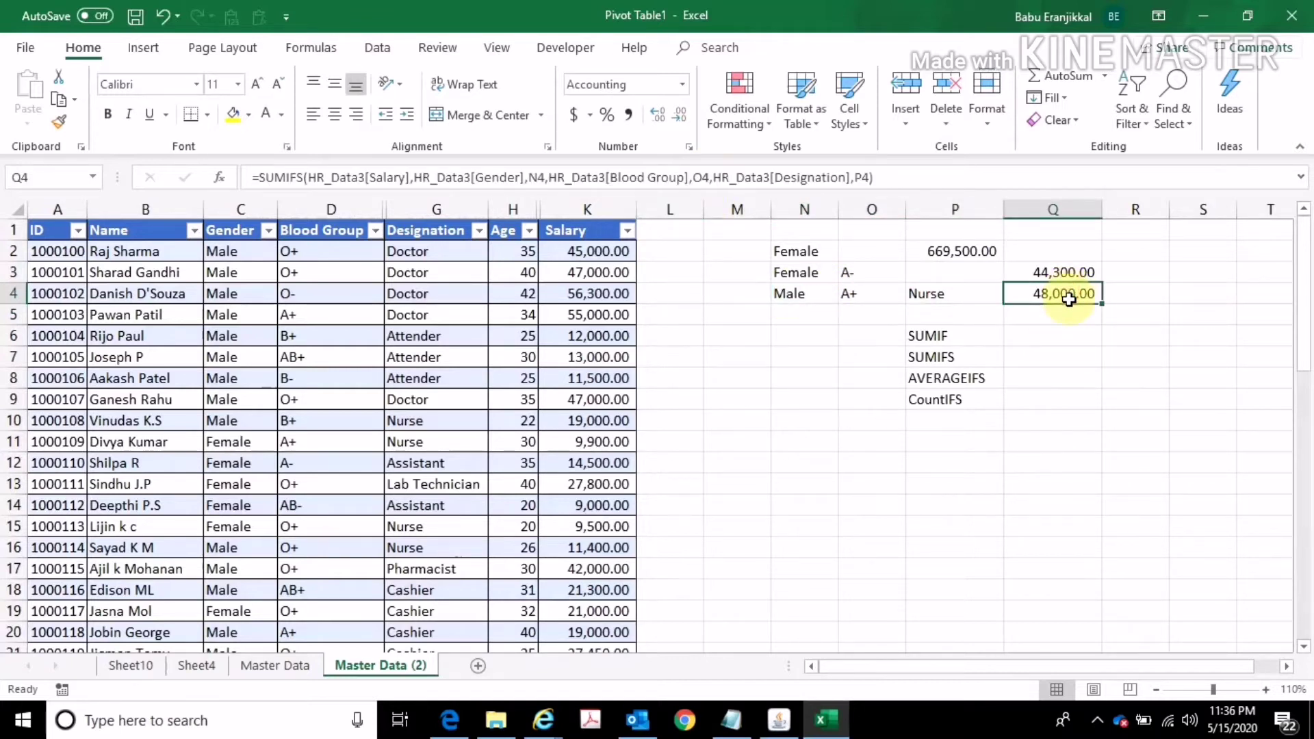
pyautogui.moveTo(799, 337); pyautogui.dragTo(942, 464)
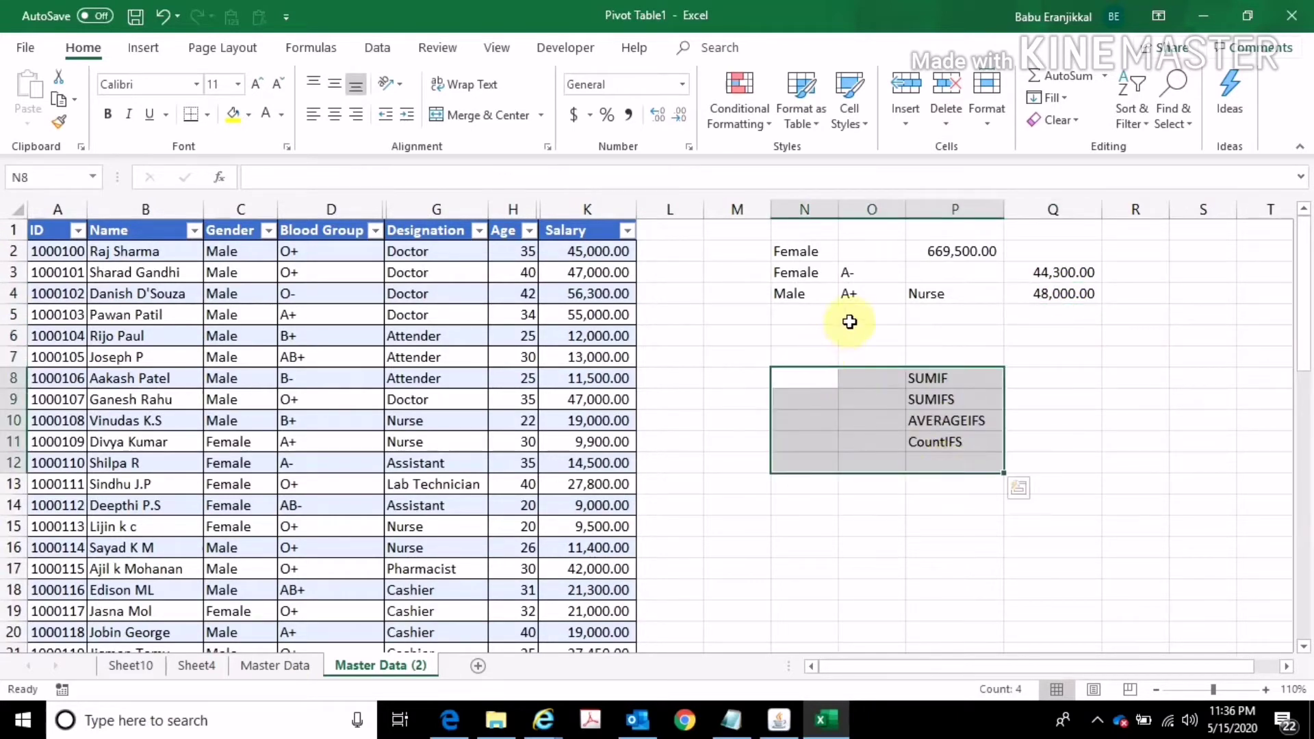
# Step: Fill a new criteria row 5 with Male and Nurse copied from row 4
pyautogui.moveTo(799, 300); pyautogui.dragTo(883, 294)
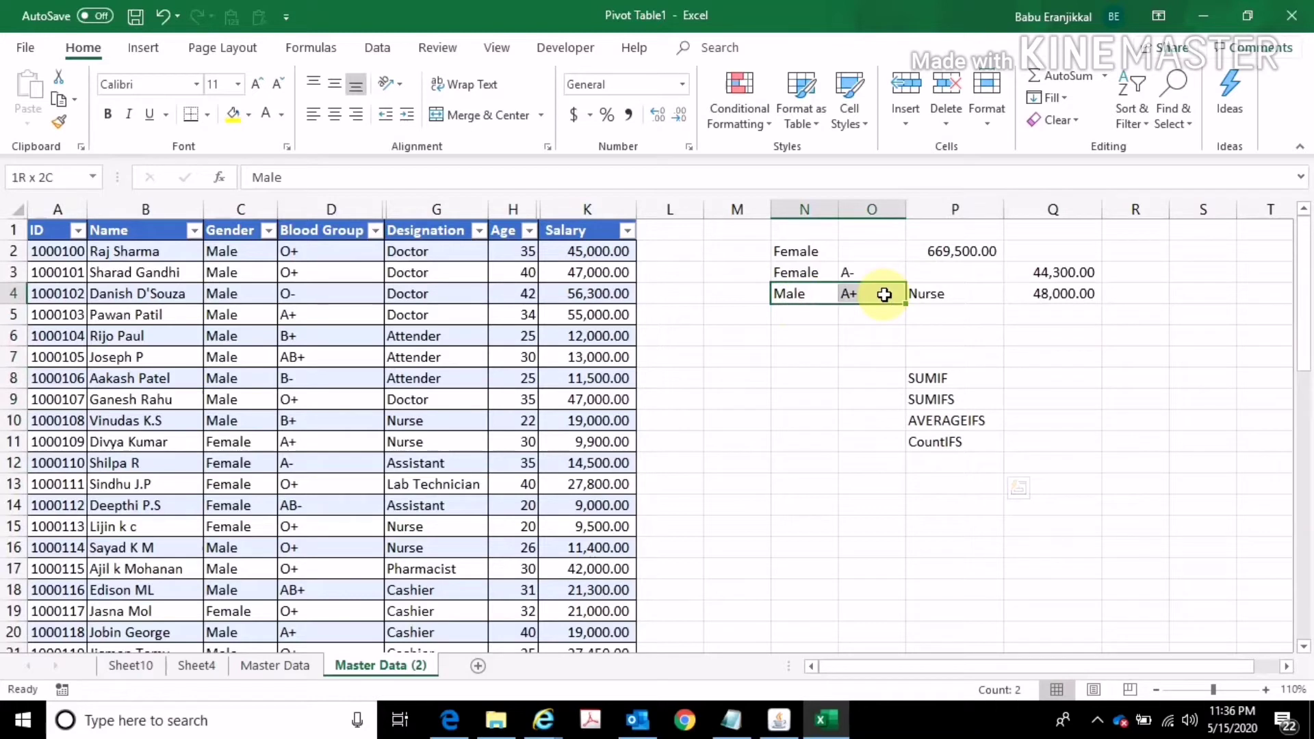
pyautogui.hotkey('ctrl', 'c')
pyautogui.click(807, 320)
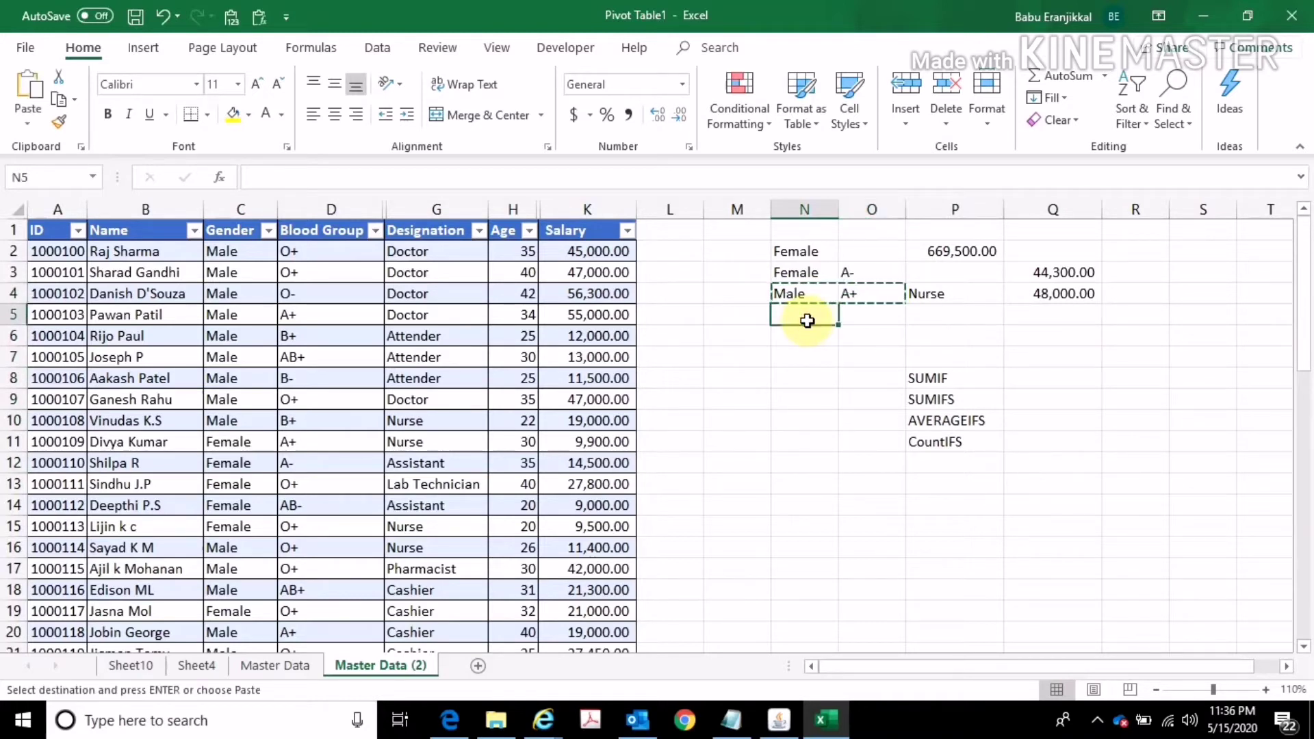
pyautogui.hotkey('ctrl', 'v')
pyautogui.click(924, 297)
pyautogui.hotkey('ctrl', 'c')
pyautogui.click(873, 314)
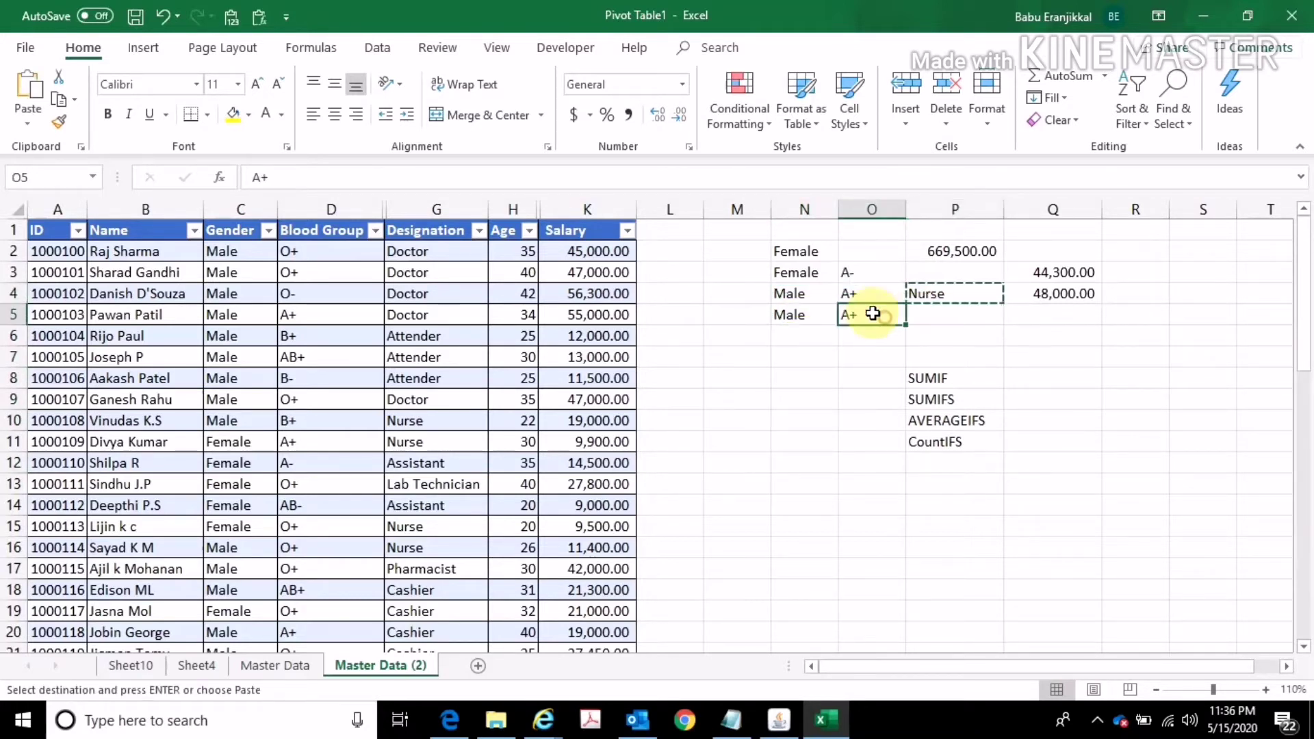
pyautogui.hotkey('ctrl', 'v')
pyautogui.click(958, 317)
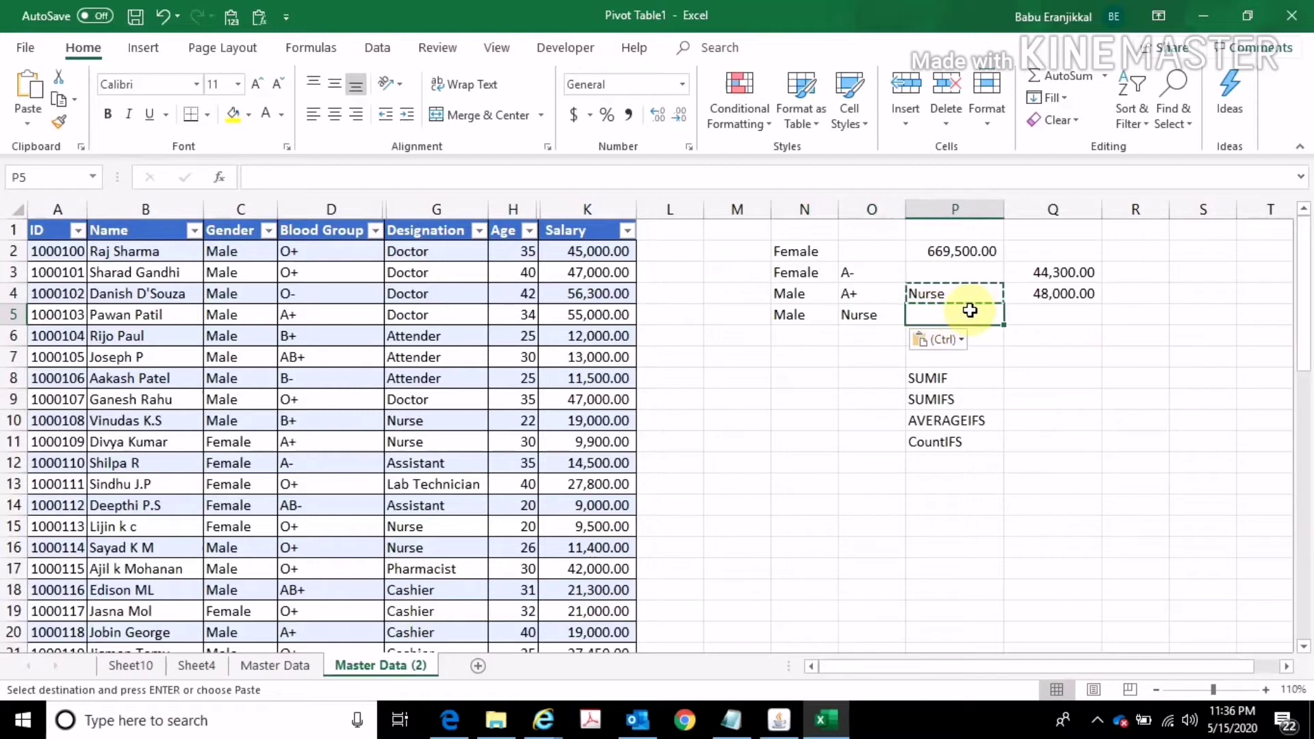
# Step: Enter the >50000 salary criterion in P5 and copy Q4's SUMIFS into Q5
pyautogui.write('>50000')
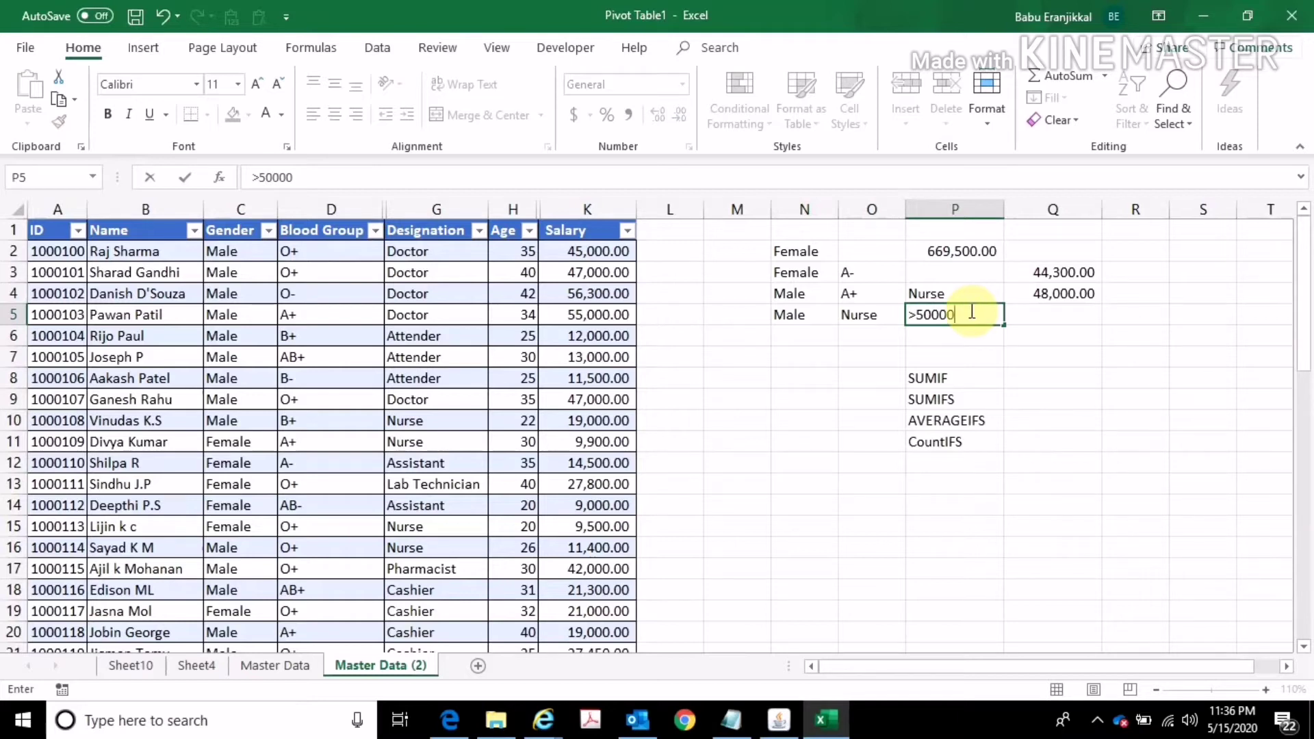
pyautogui.press('Return')
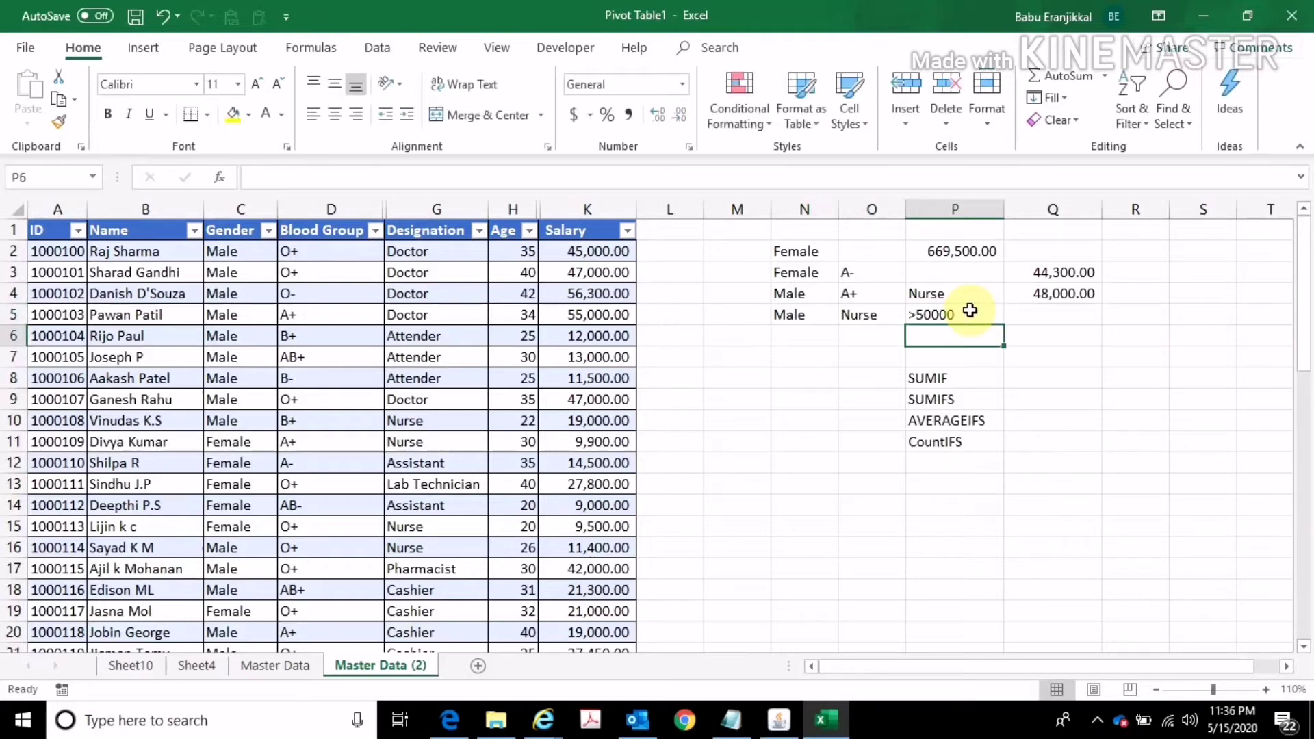
pyautogui.click(1035, 299)
pyautogui.hotkey('ctrl', 'c')
pyautogui.click(1032, 316)
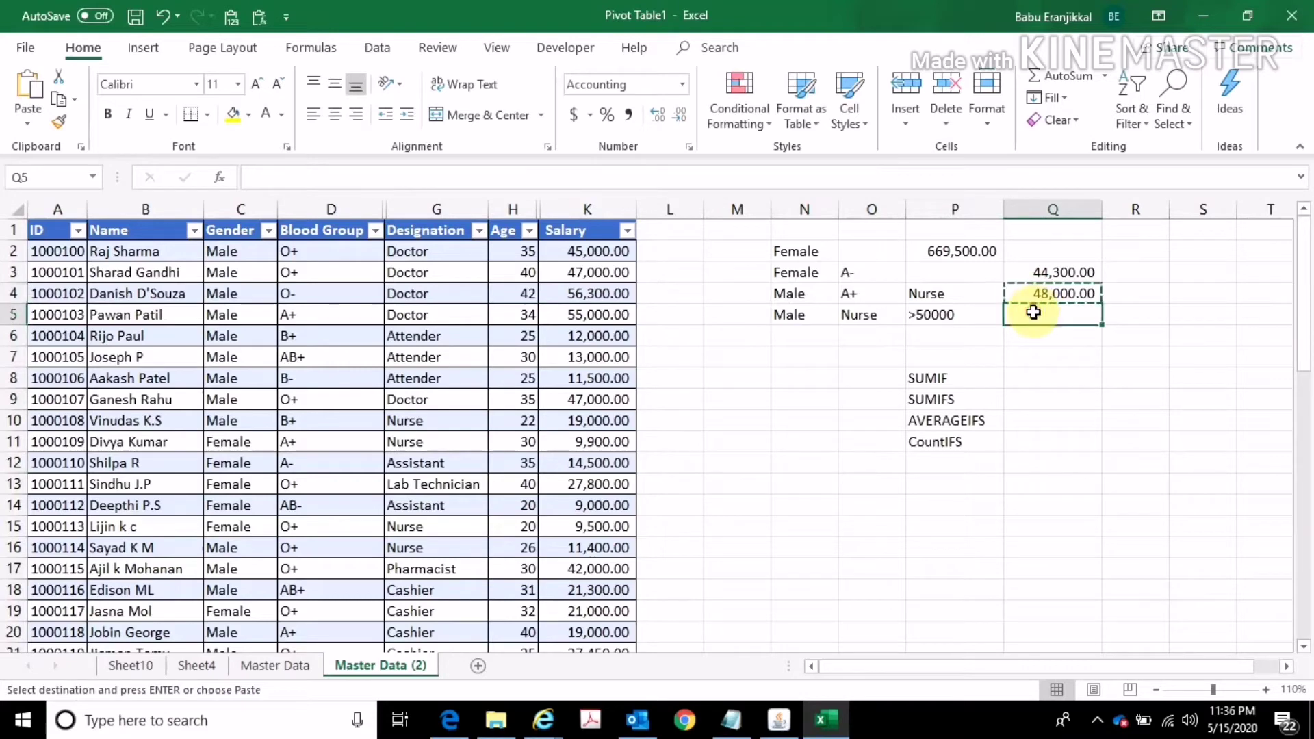
pyautogui.hotkey('ctrl', 'v')
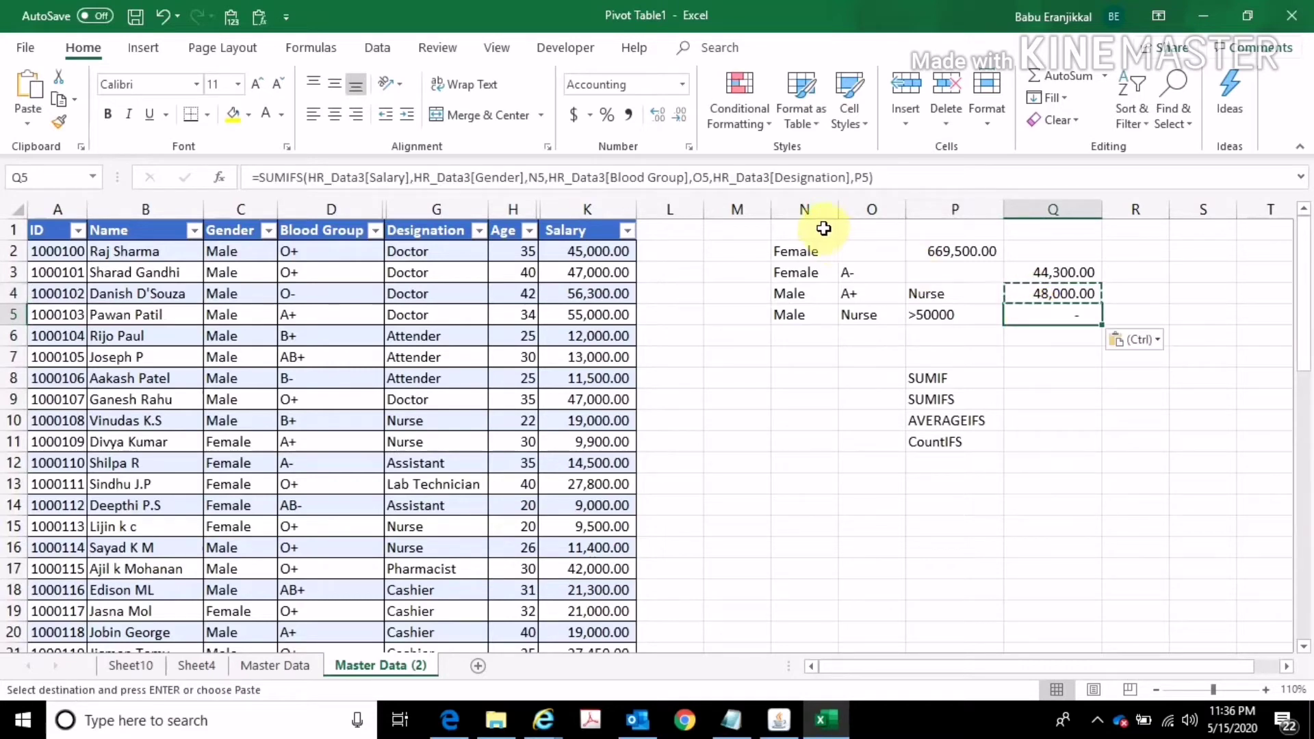
# Step: Replace the Designation range in Q5's SUMIFS with the Salary column, returning zero
pyautogui.doubleClick(1071, 312)
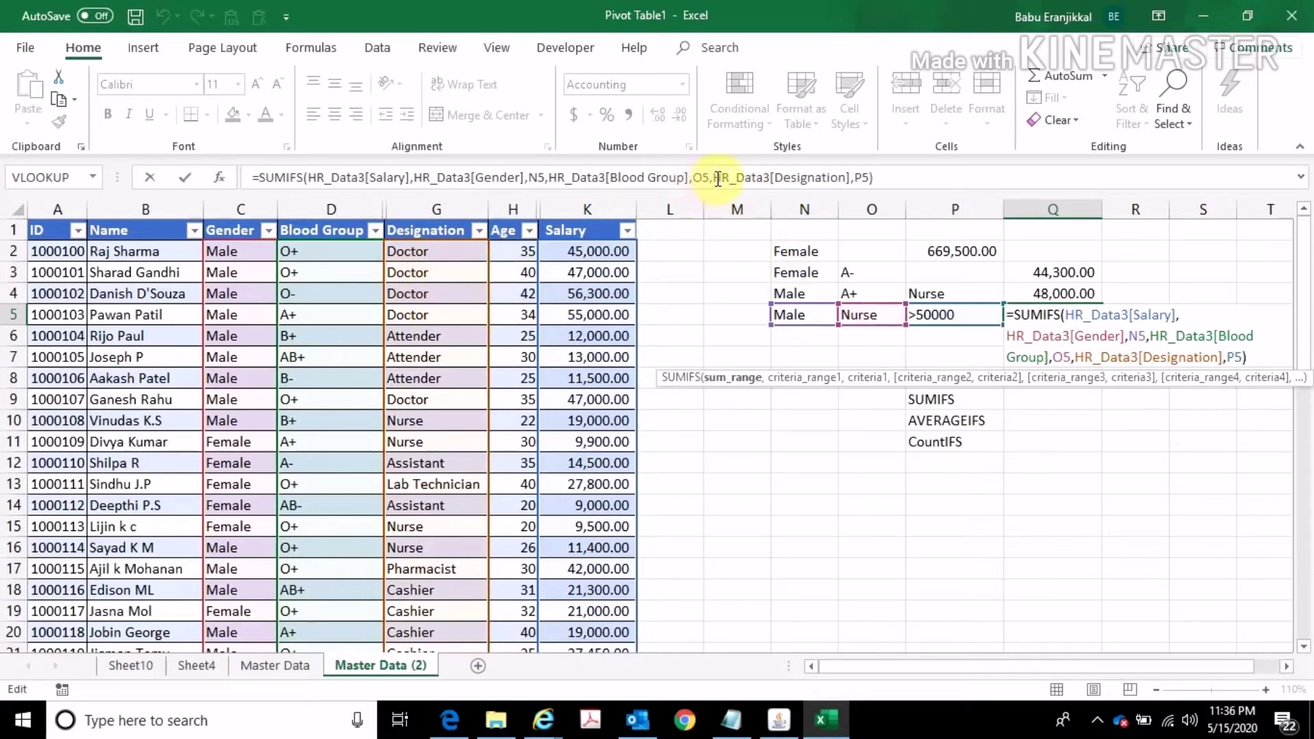
pyautogui.moveTo(718, 178); pyautogui.dragTo(852, 187)
pyautogui.press('Delete')
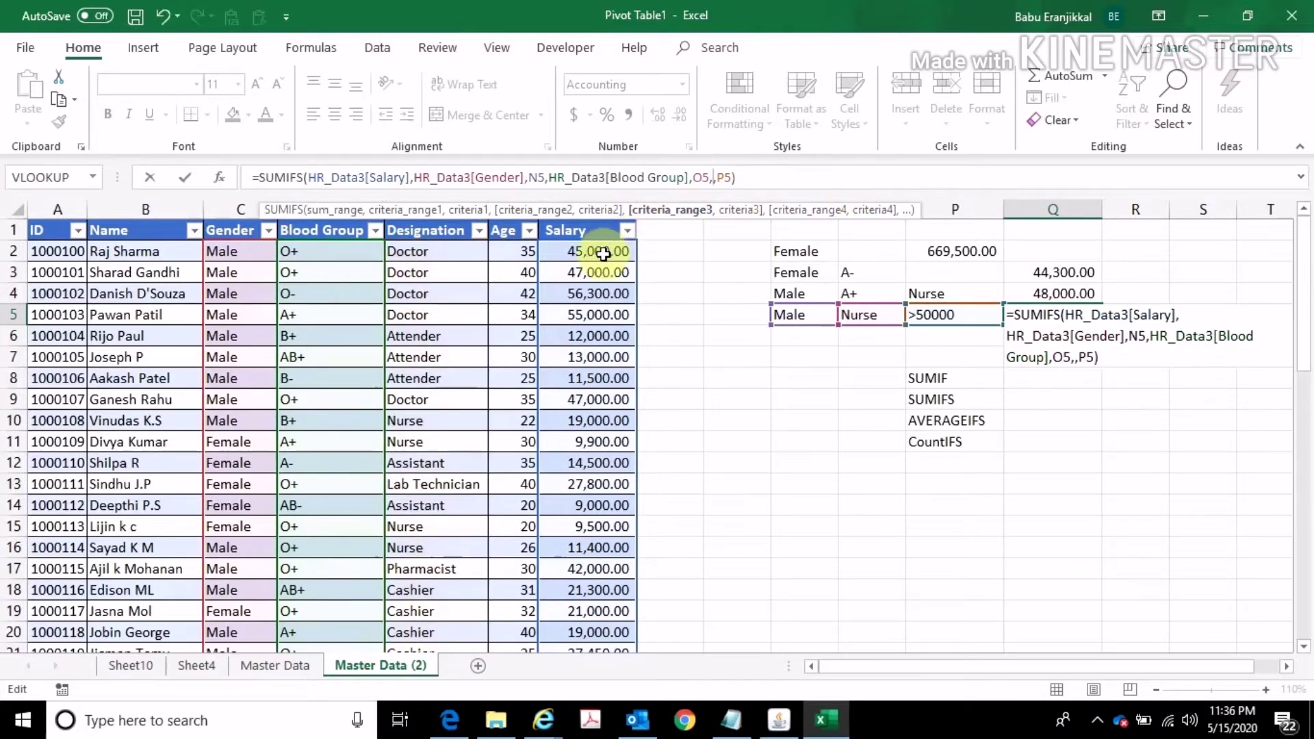
pyautogui.click(603, 254)
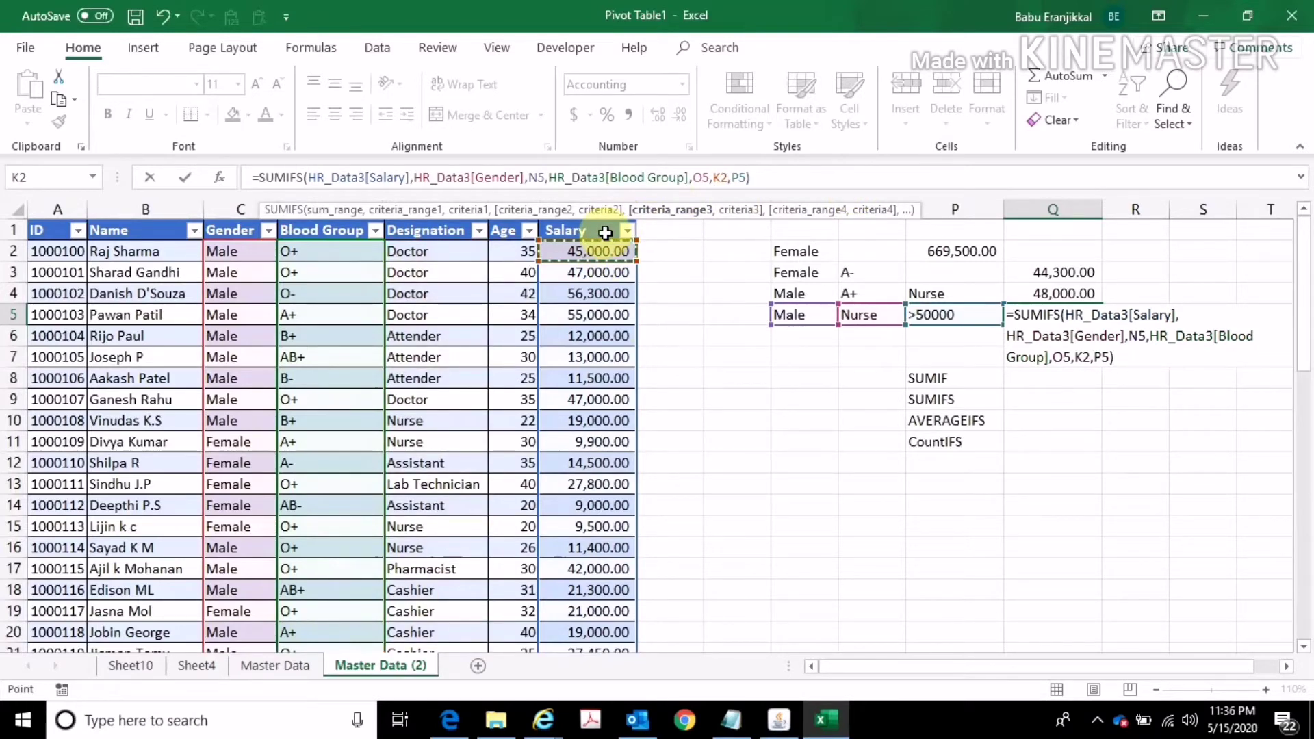
pyautogui.hotkey('ctrl', 'shift', 'Down')
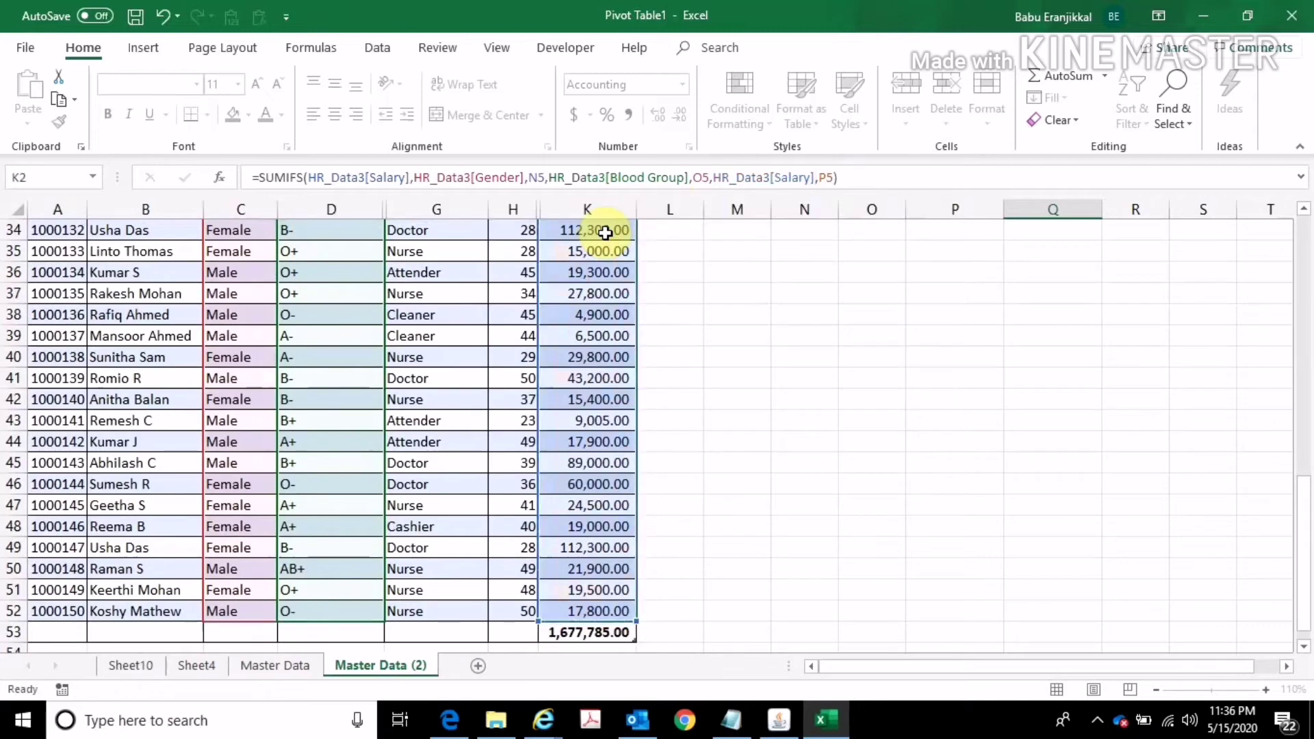
pyautogui.press('Return')
pyautogui.scroll(2, 790, 396)
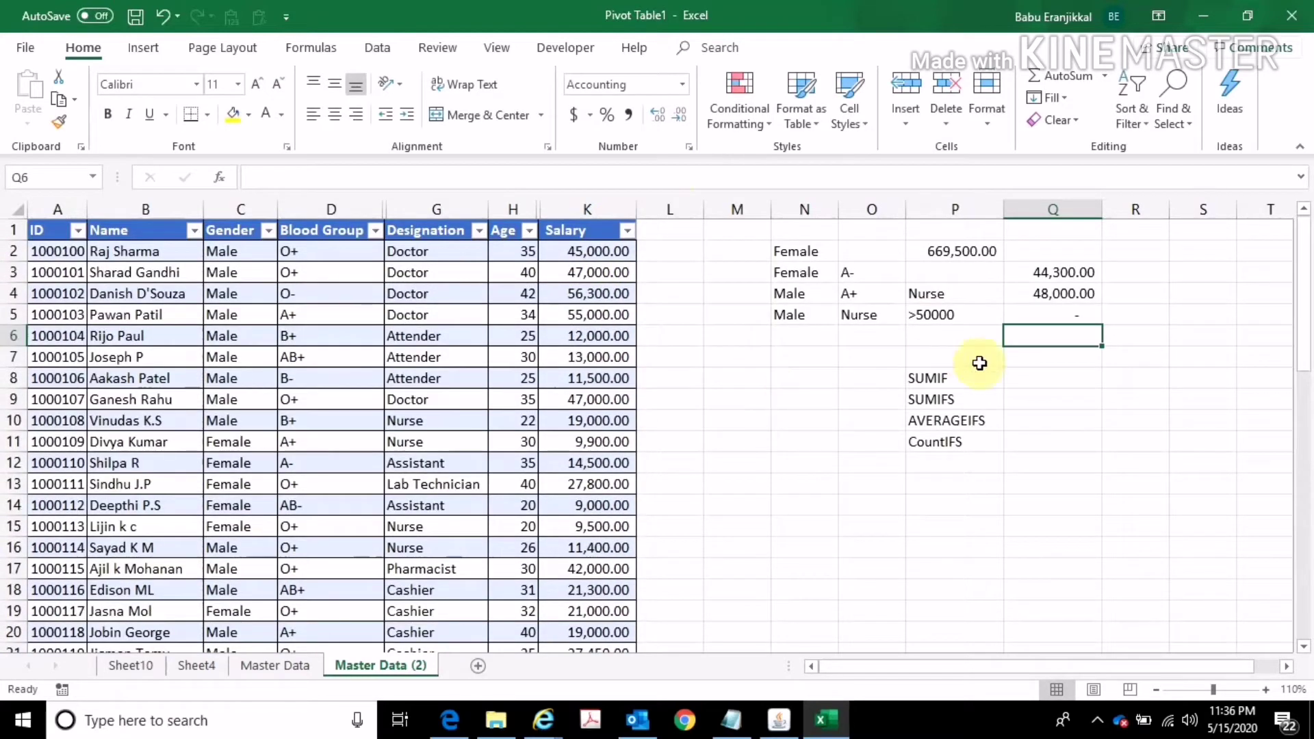
pyautogui.click(1053, 293)
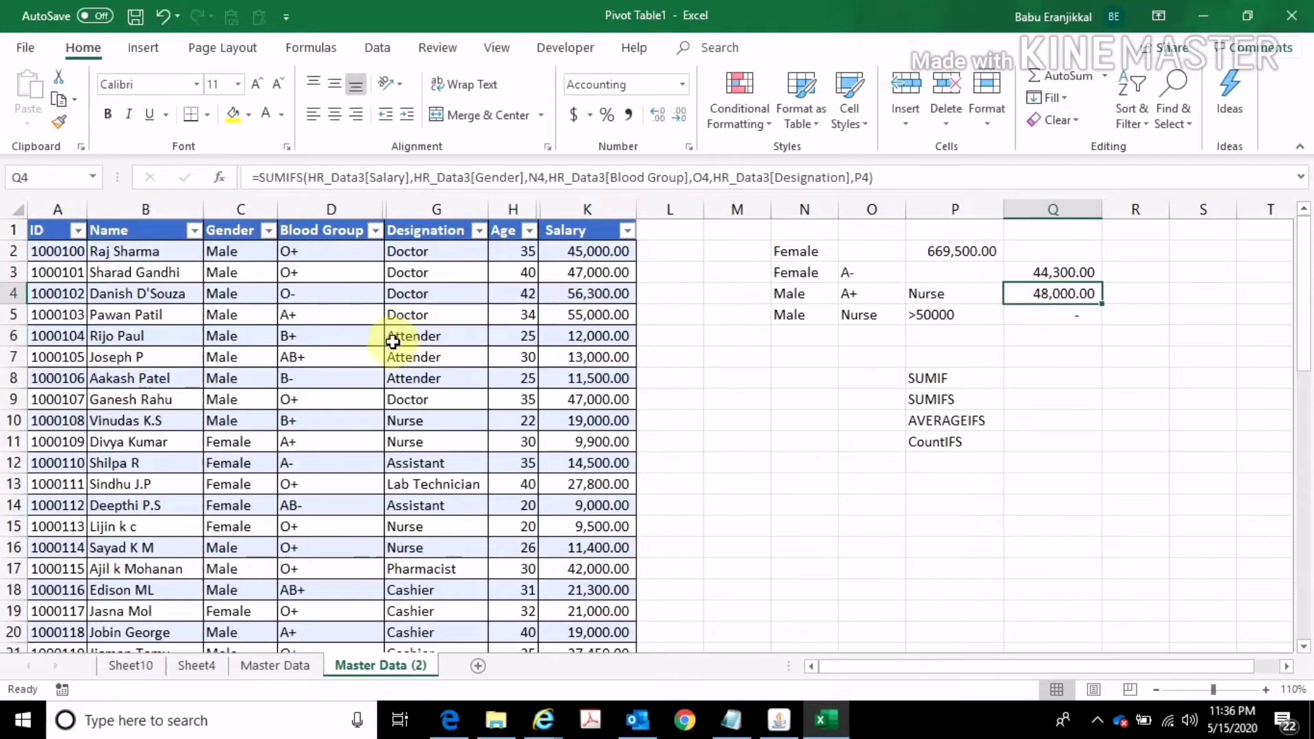
# Step: Filter the Gender column to exclude Female, showing only male rows
pyautogui.click(269, 231)
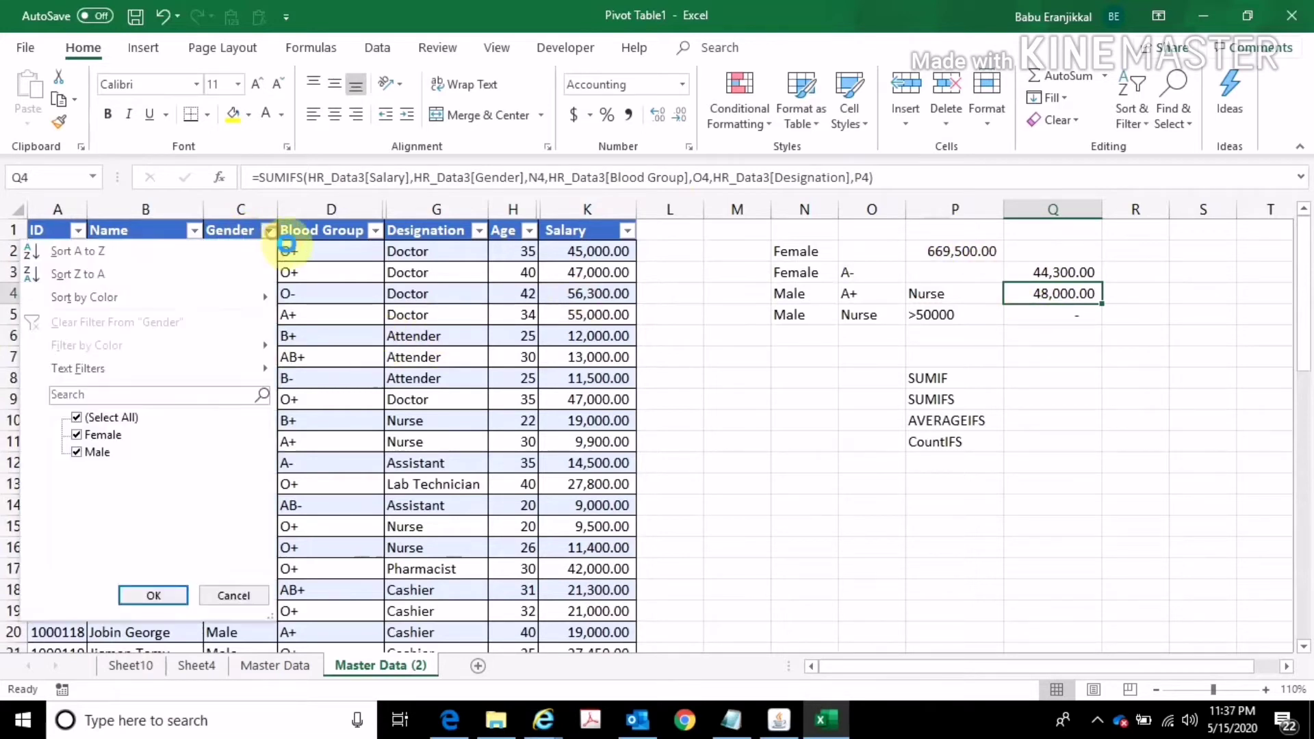
pyautogui.click(118, 437)
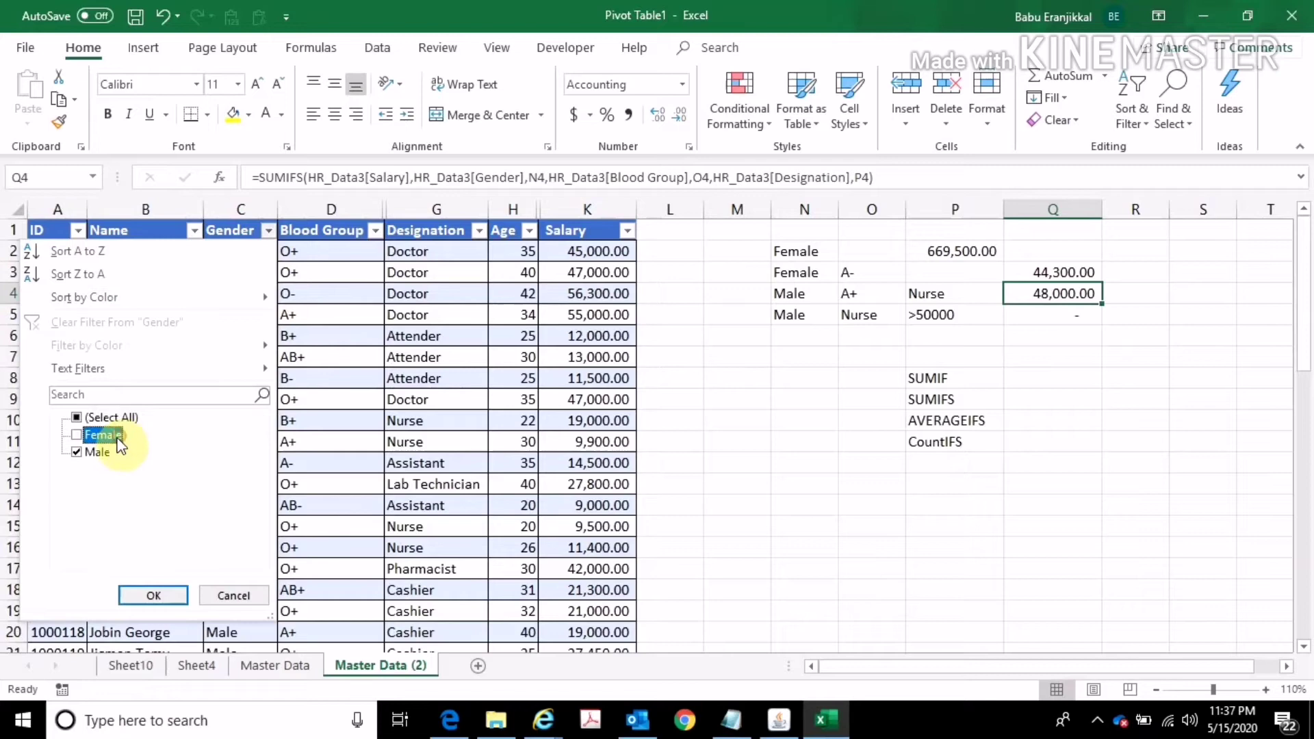
pyautogui.click(144, 593)
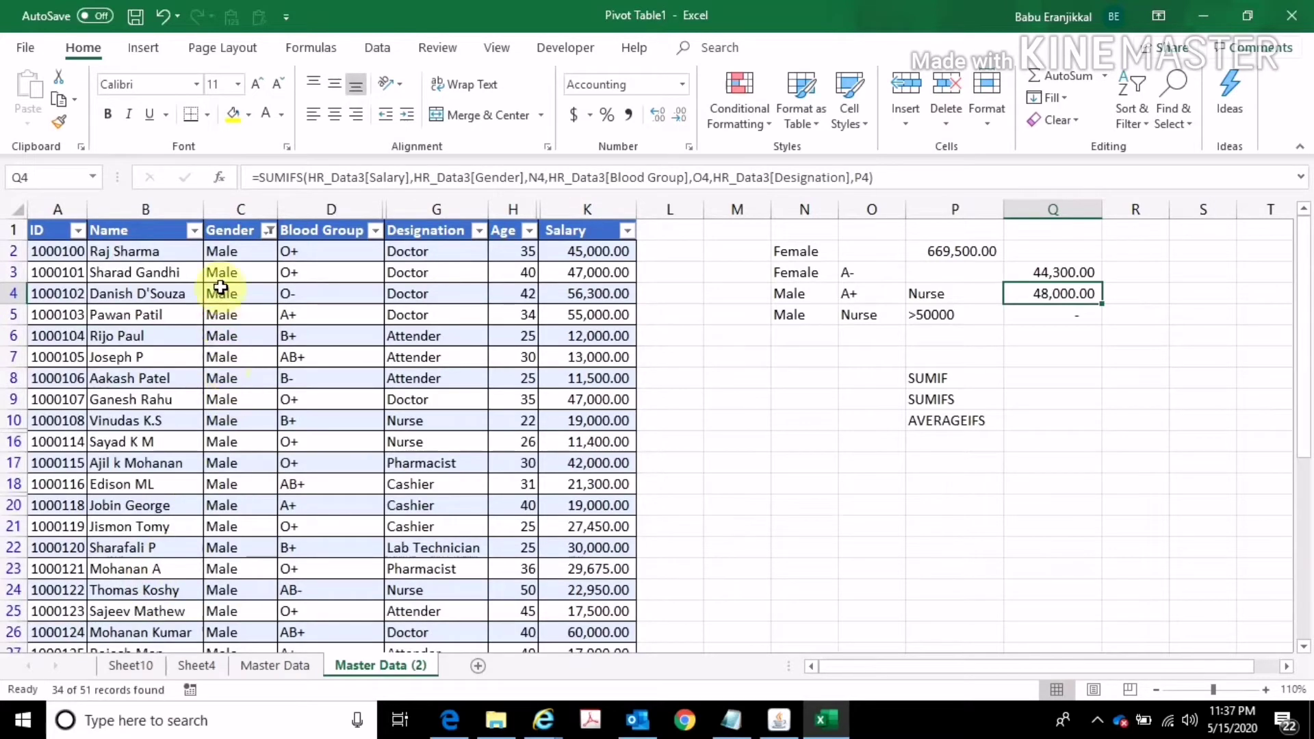
# Step: Replace the Blood Group range in Q5's SUMIFS with the Designation column G2:G47
pyautogui.doubleClick(1085, 314)
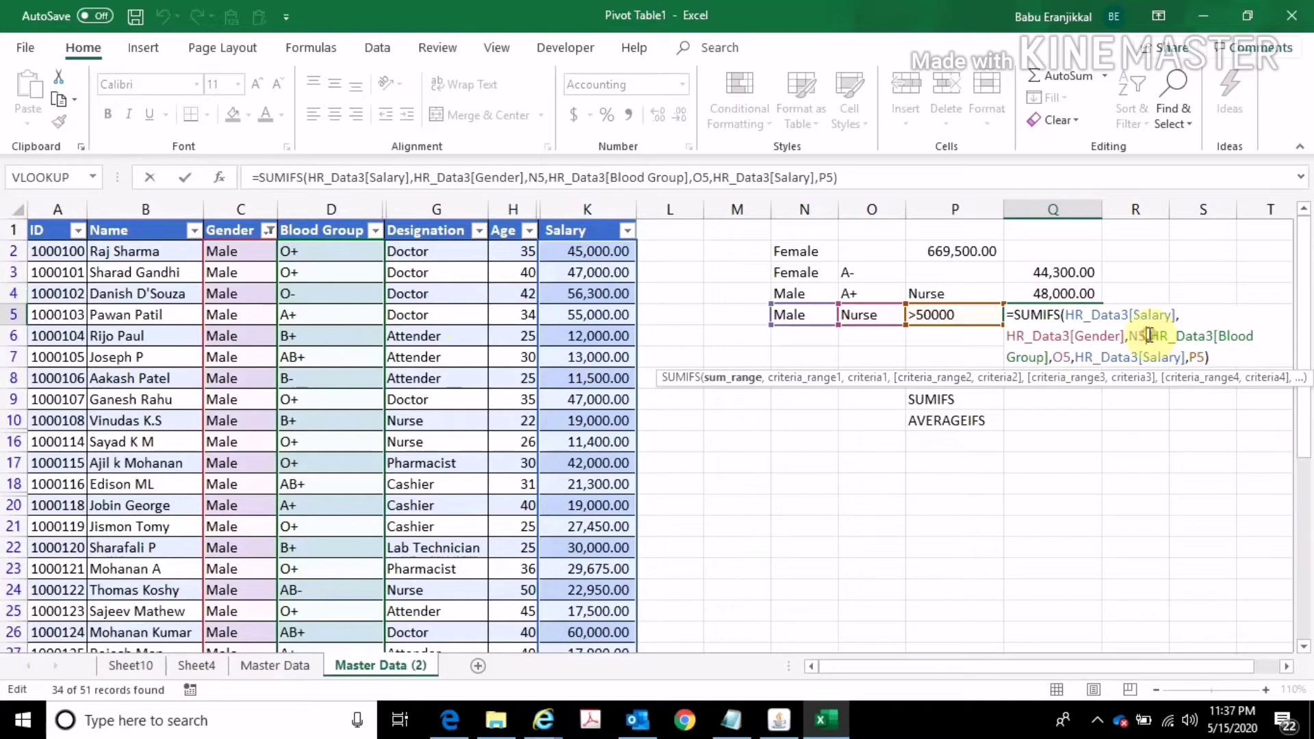
pyautogui.moveTo(1150, 335); pyautogui.dragTo(1015, 357)
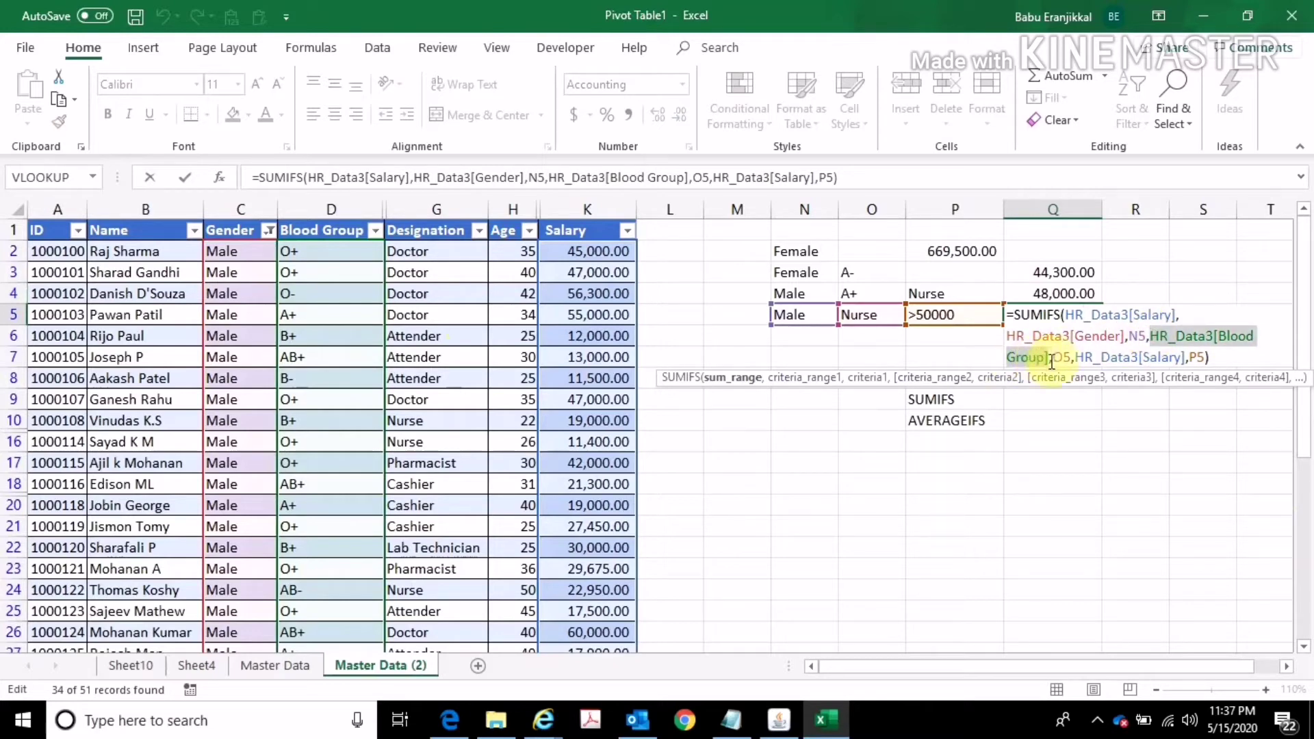
pyautogui.moveTo(419, 255); pyautogui.dragTo(445, 607)
# Step: Confirm the corrected Q5 formula and filter the Designation column to show only Nurse
pyautogui.press('Return')
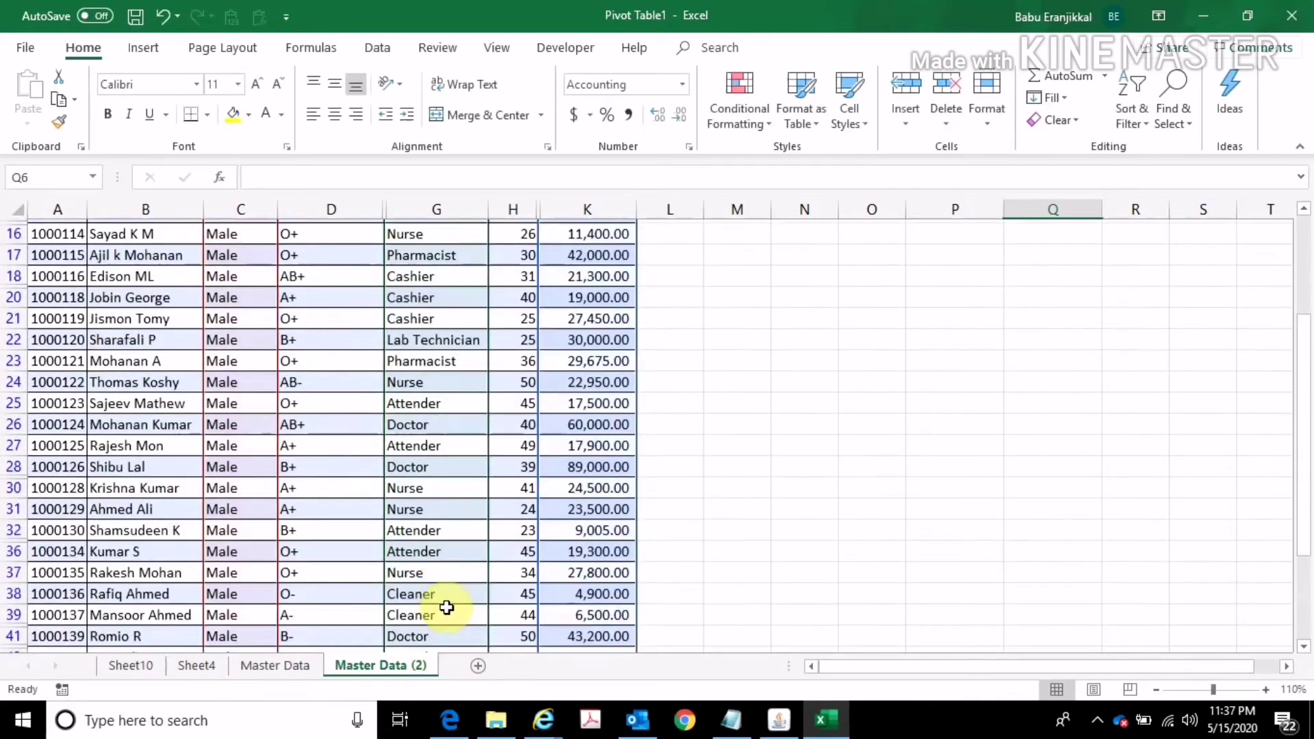
pyautogui.scroll(2, 959, 548)
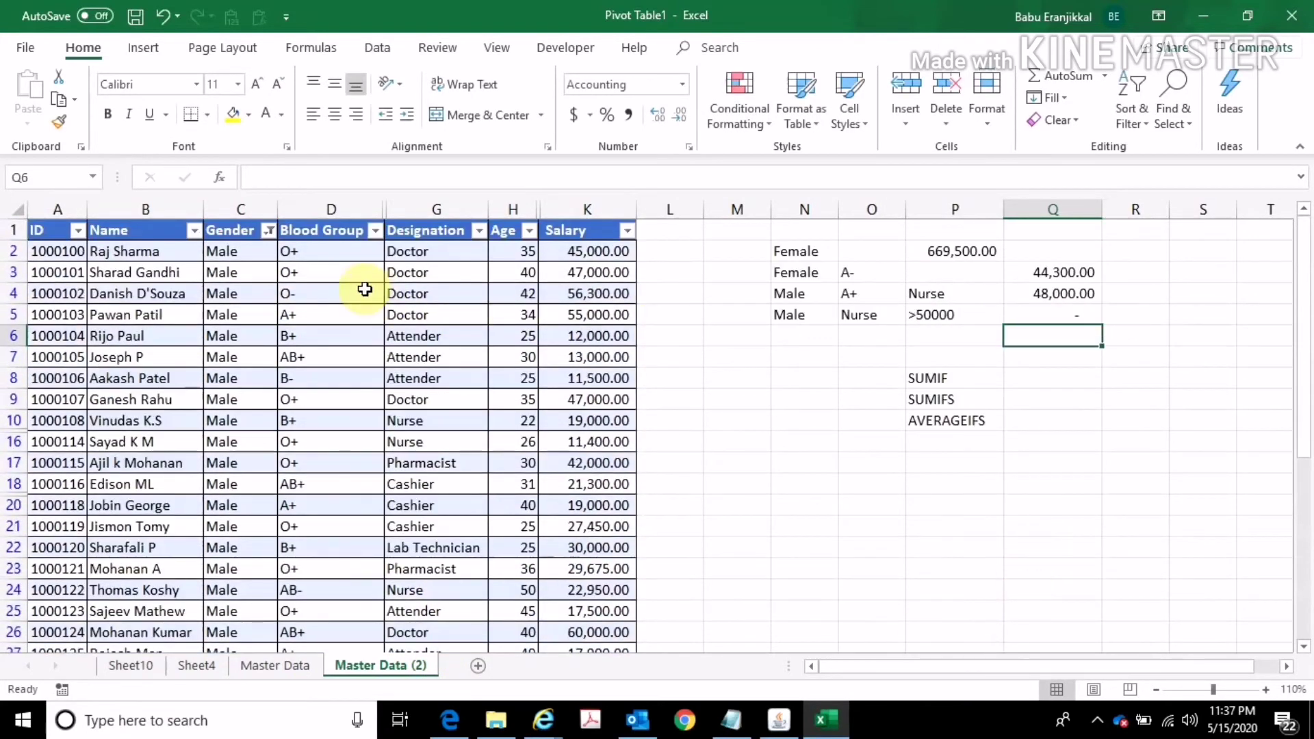
pyautogui.click(478, 231)
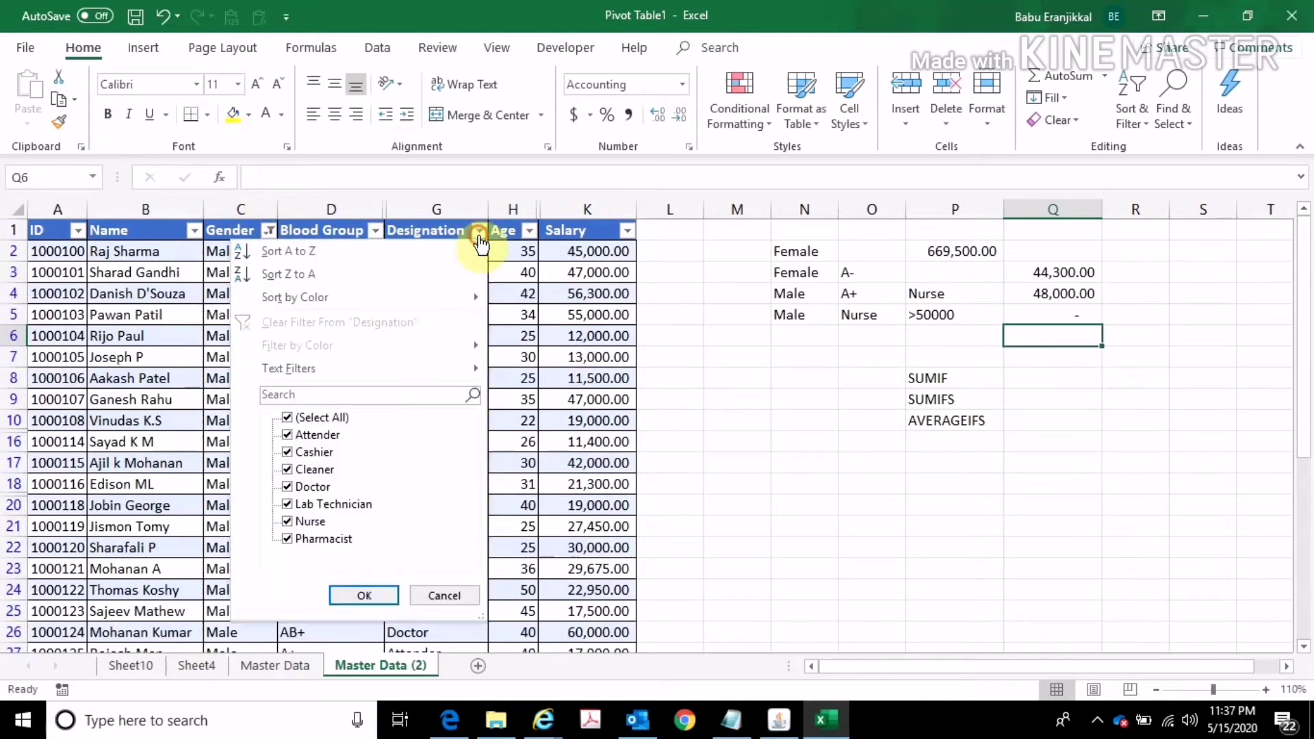
pyautogui.click(321, 417)
pyautogui.click(315, 526)
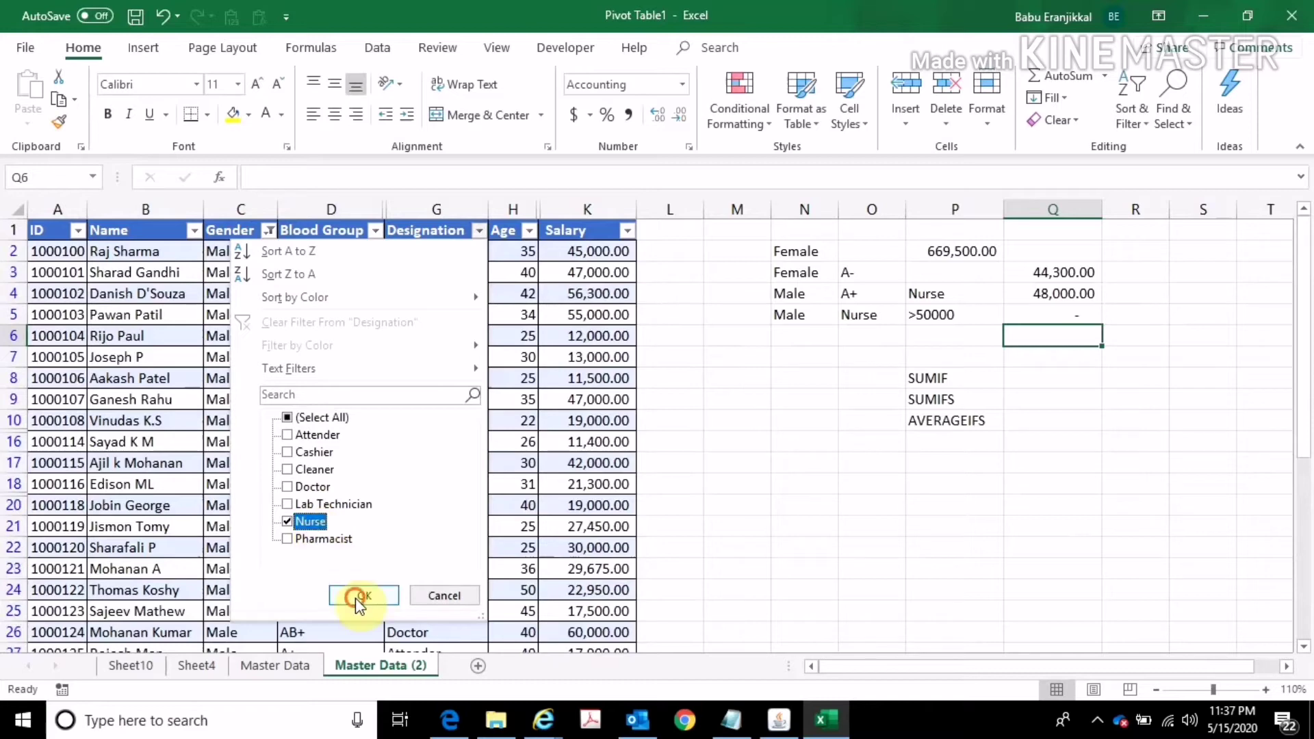
pyautogui.click(355, 597)
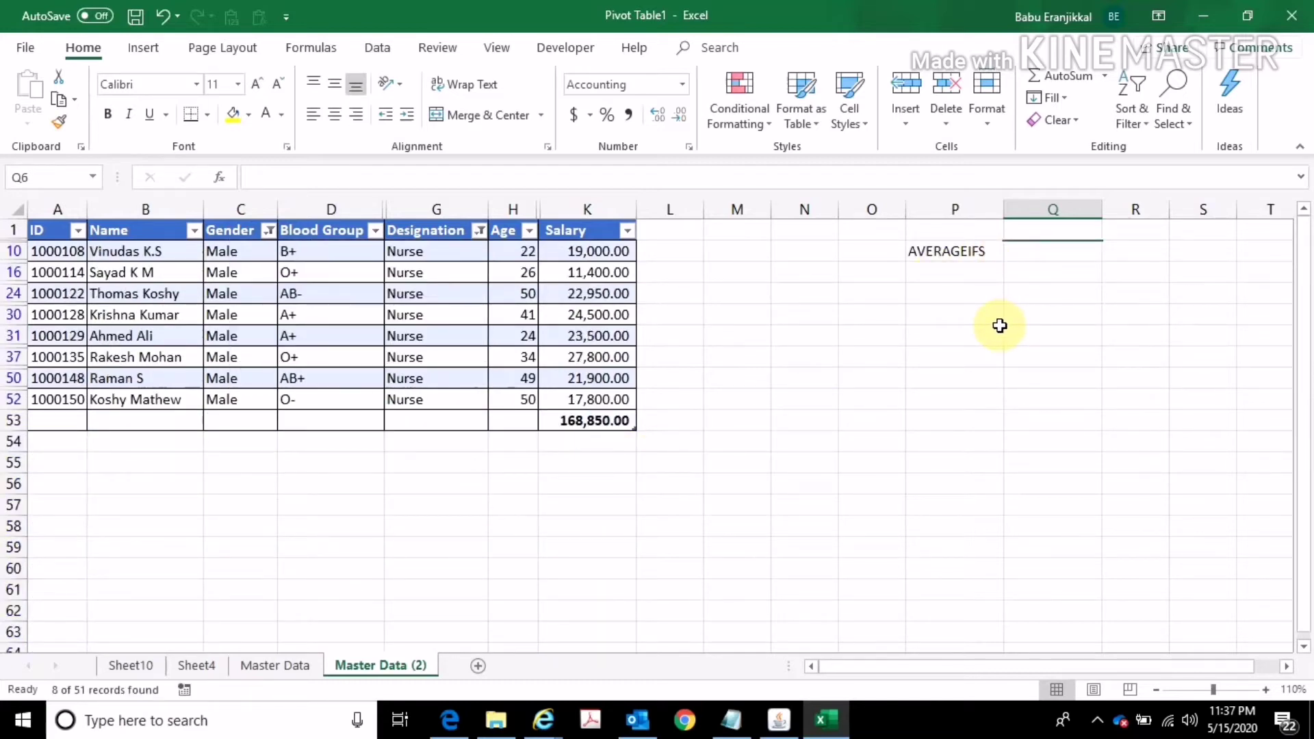
# Step: Toggle table filtering, then add Female to the Gender filter and select all designations
pyautogui.click(1132, 121)
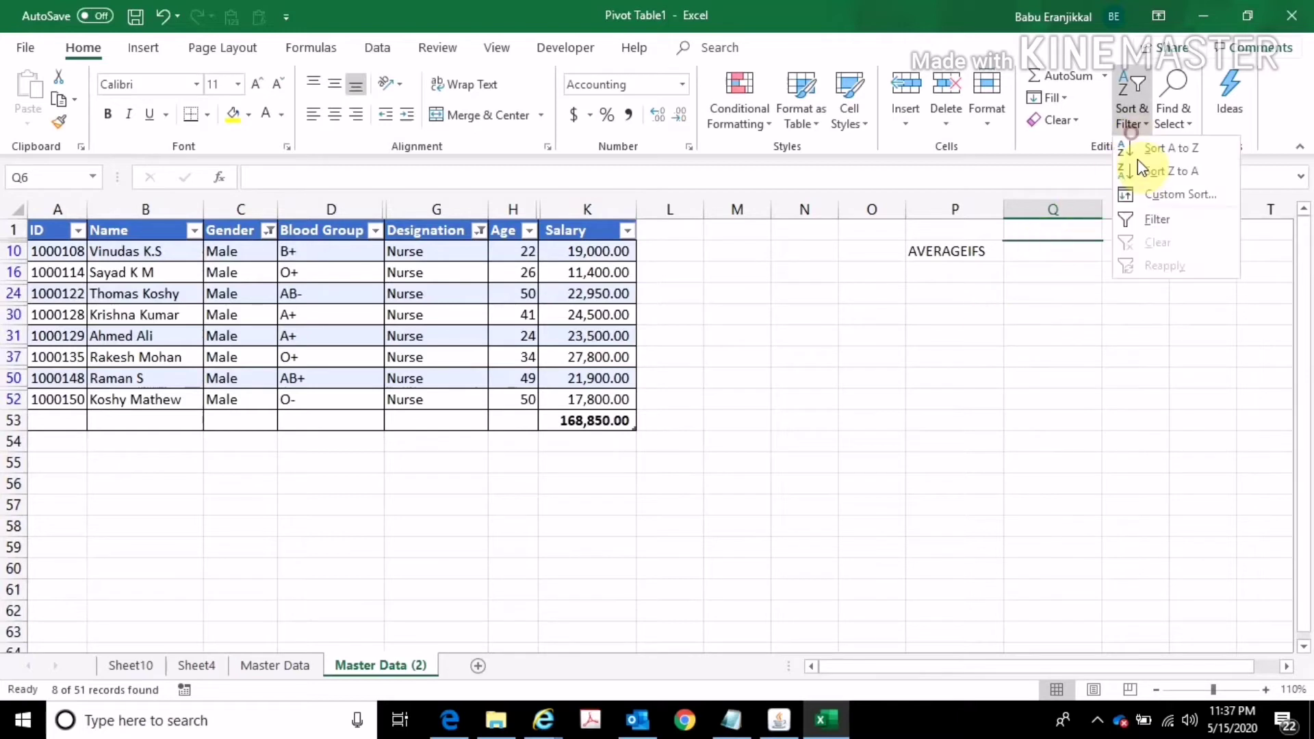
pyautogui.click(1150, 224)
pyautogui.click(1049, 337)
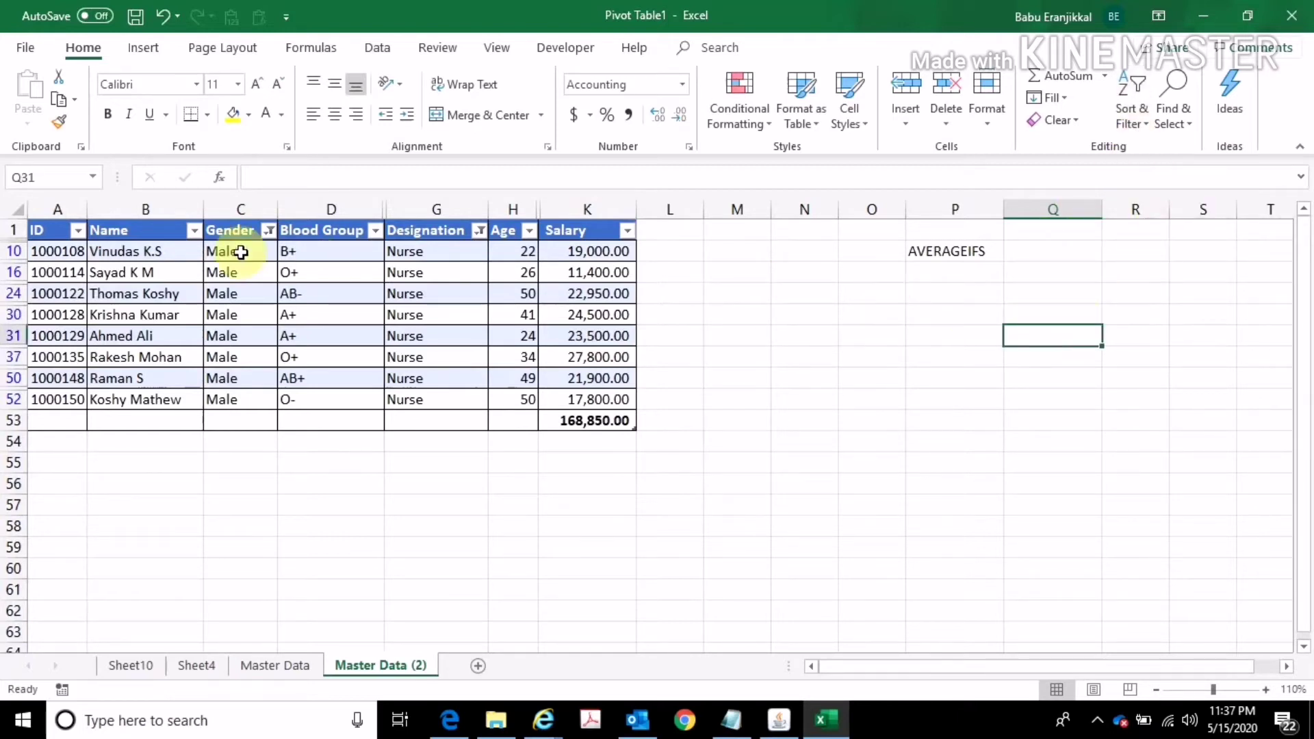
pyautogui.click(265, 232)
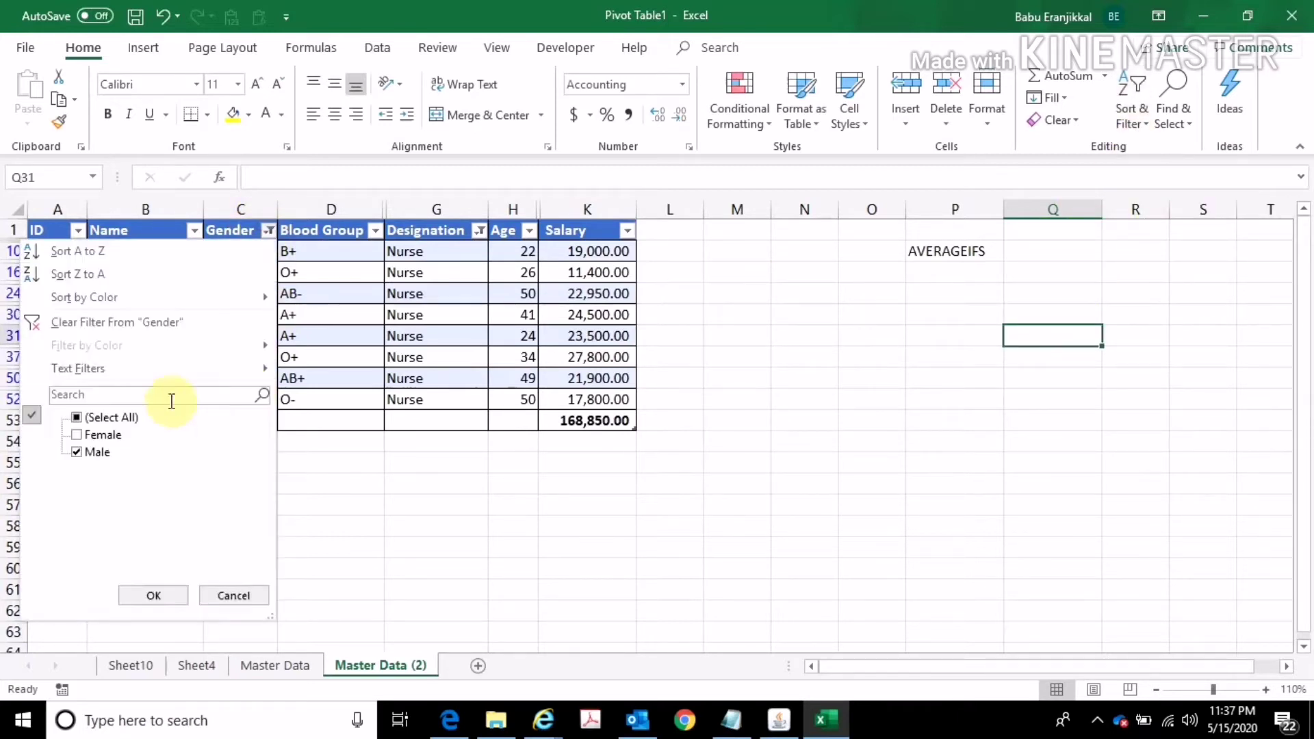
pyautogui.click(106, 435)
pyautogui.click(147, 596)
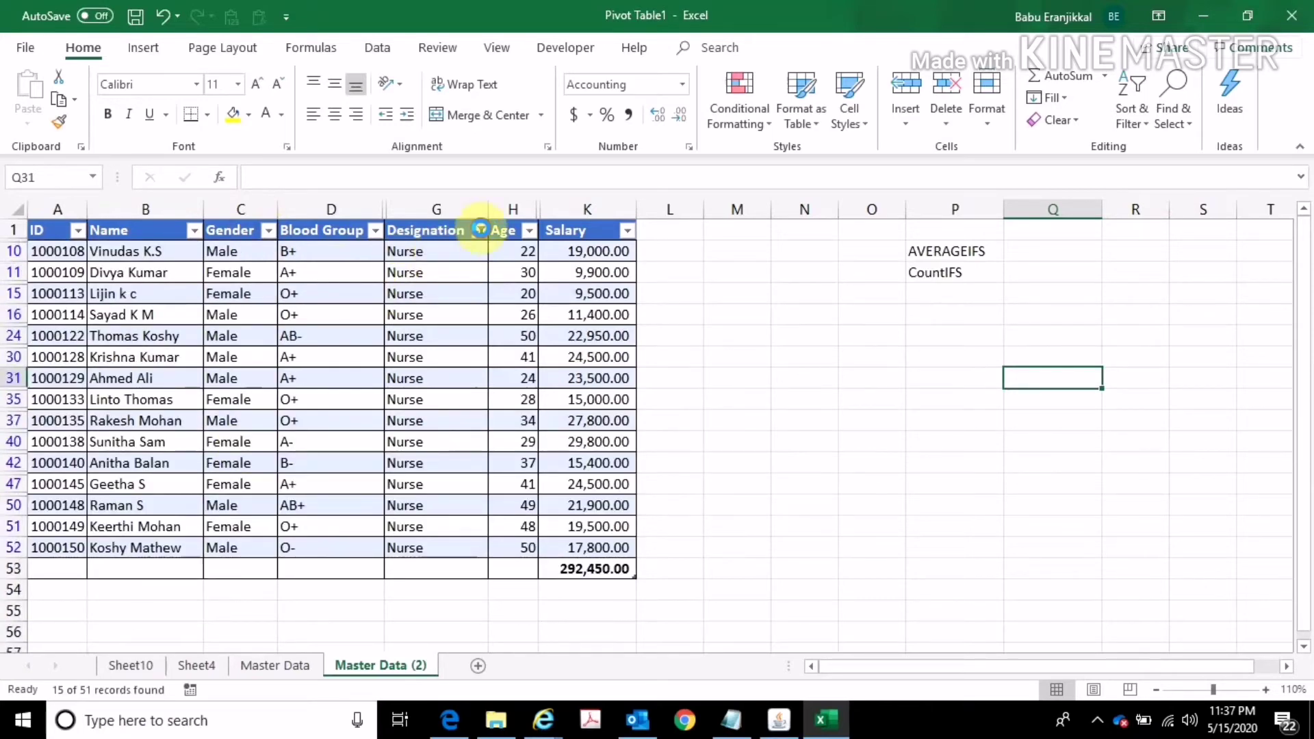
pyautogui.click(479, 230)
pyautogui.click(321, 419)
pyautogui.click(353, 594)
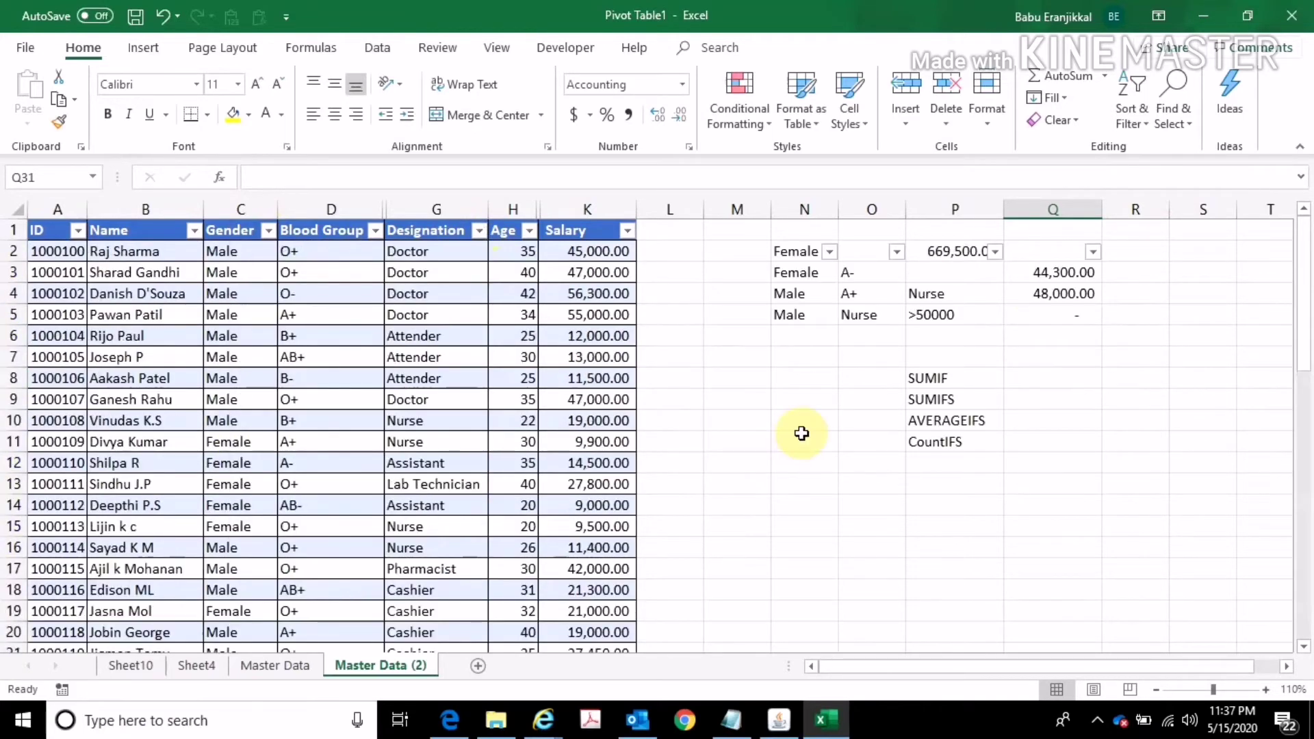
# Step: Check Q5's SUMIFS criteria and change P5's salary threshold from >50000 to >30000
pyautogui.click(1089, 315)
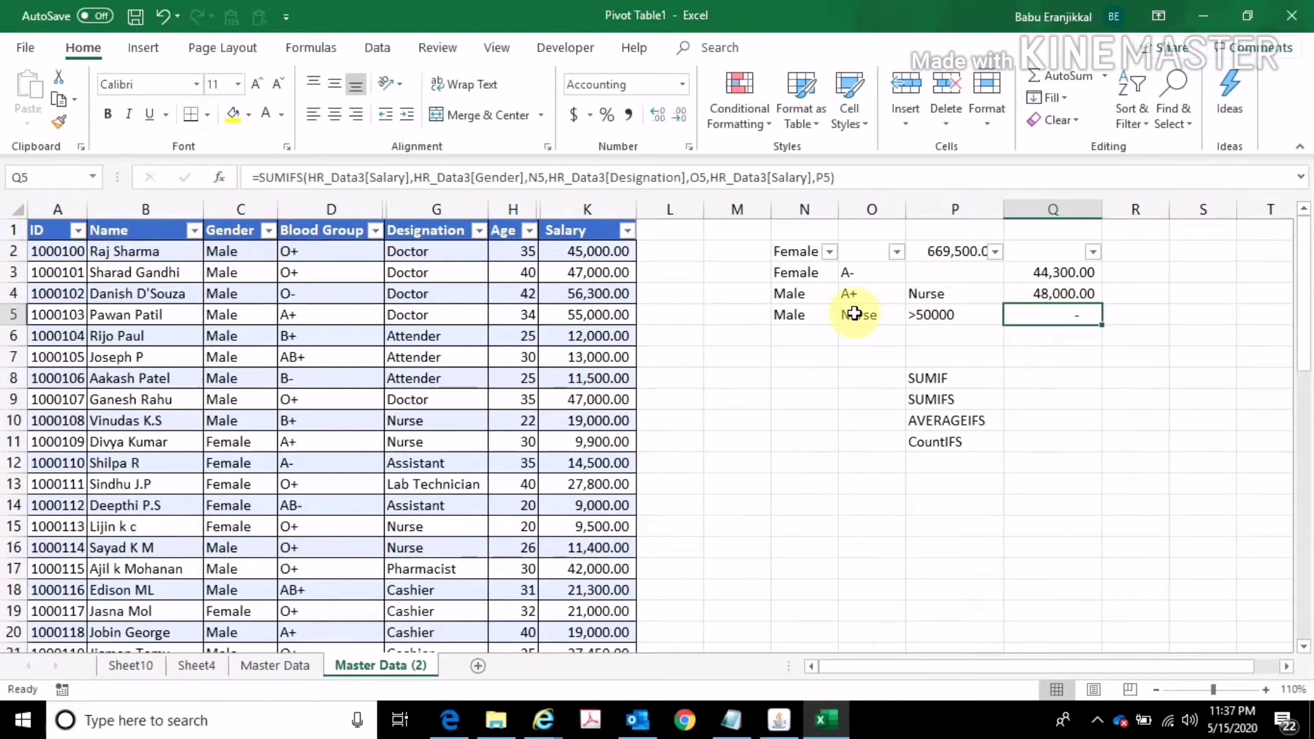
pyautogui.moveTo(791, 315); pyautogui.dragTo(945, 318)
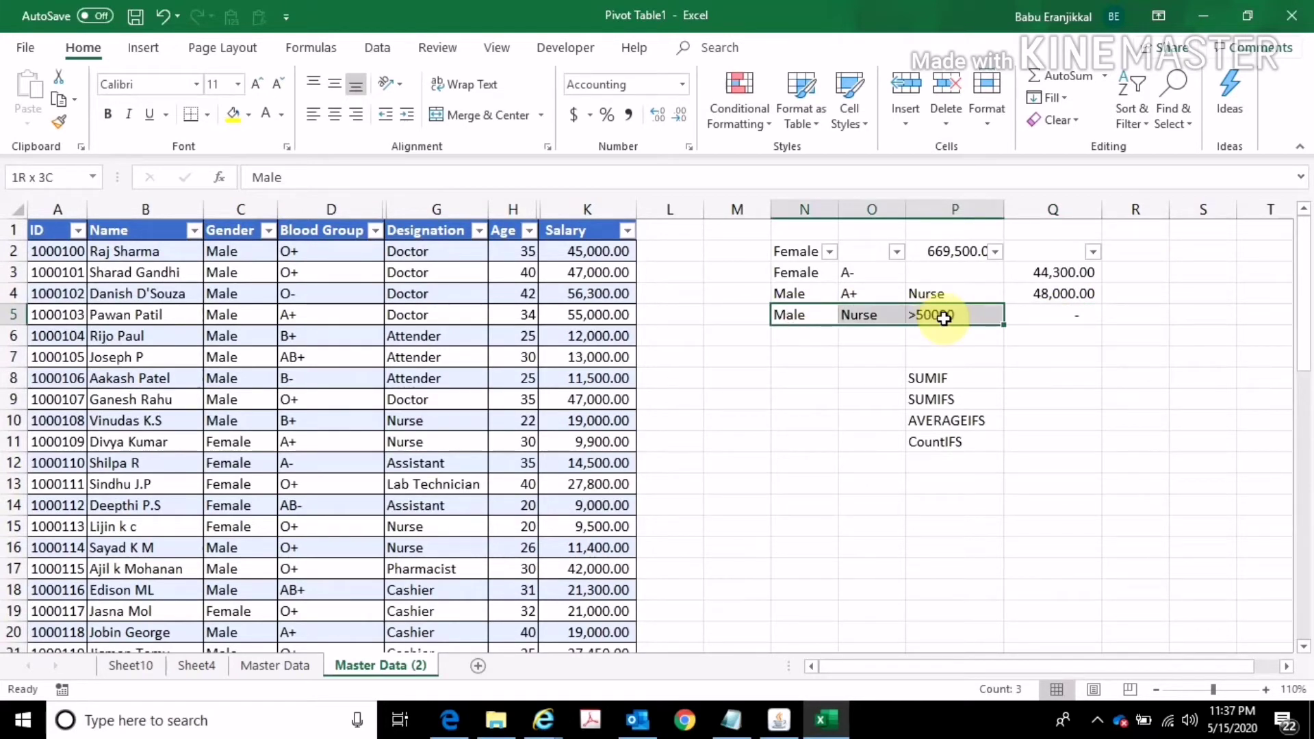
pyautogui.doubleClick(919, 317)
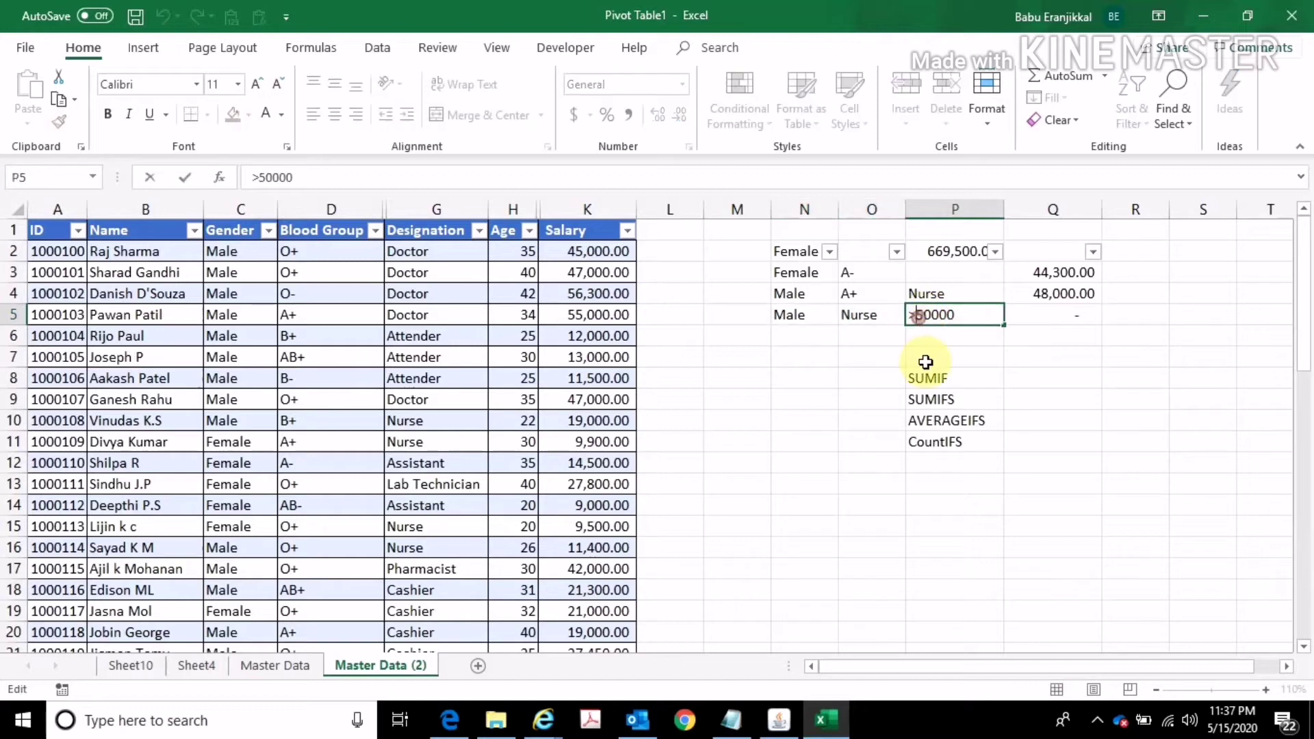
pyautogui.press('Delete')
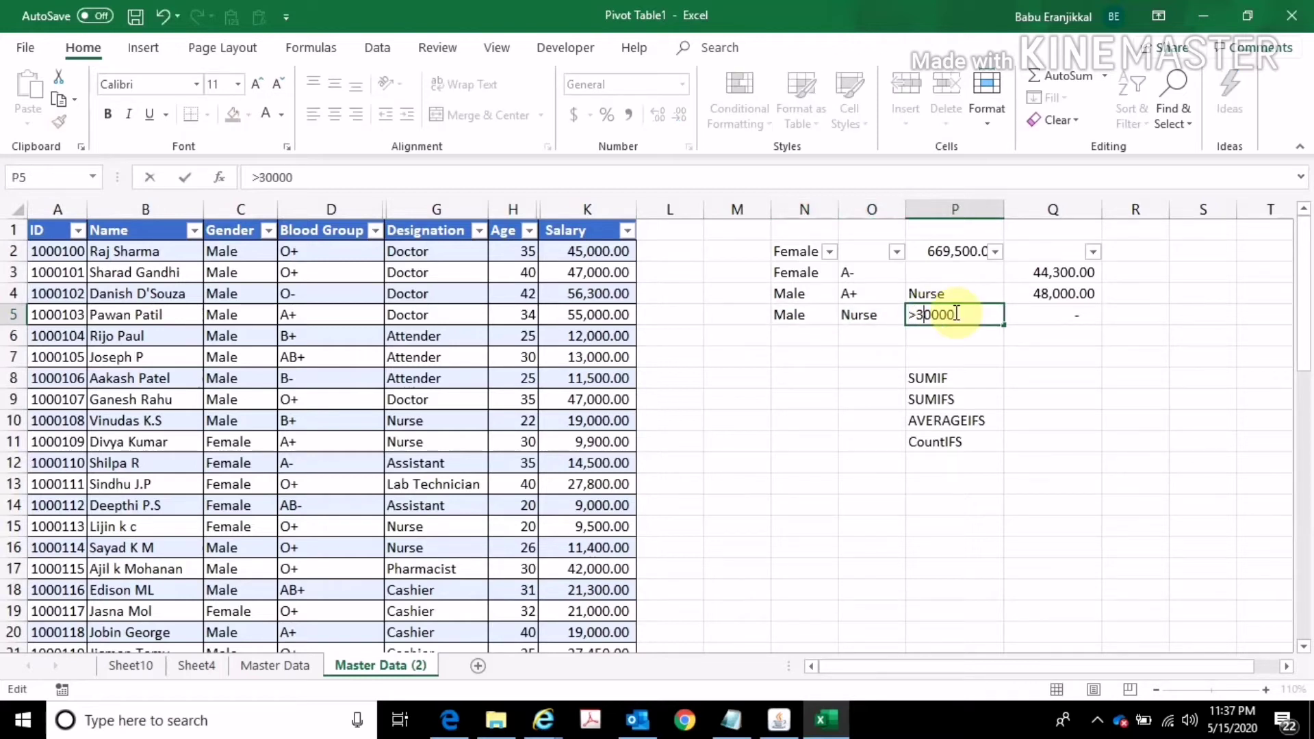
pyautogui.press('Return')
# Step: Edit P5's threshold in the formula bar to >25000 so Q5 shows 27,800.00
pyautogui.click(955, 313)
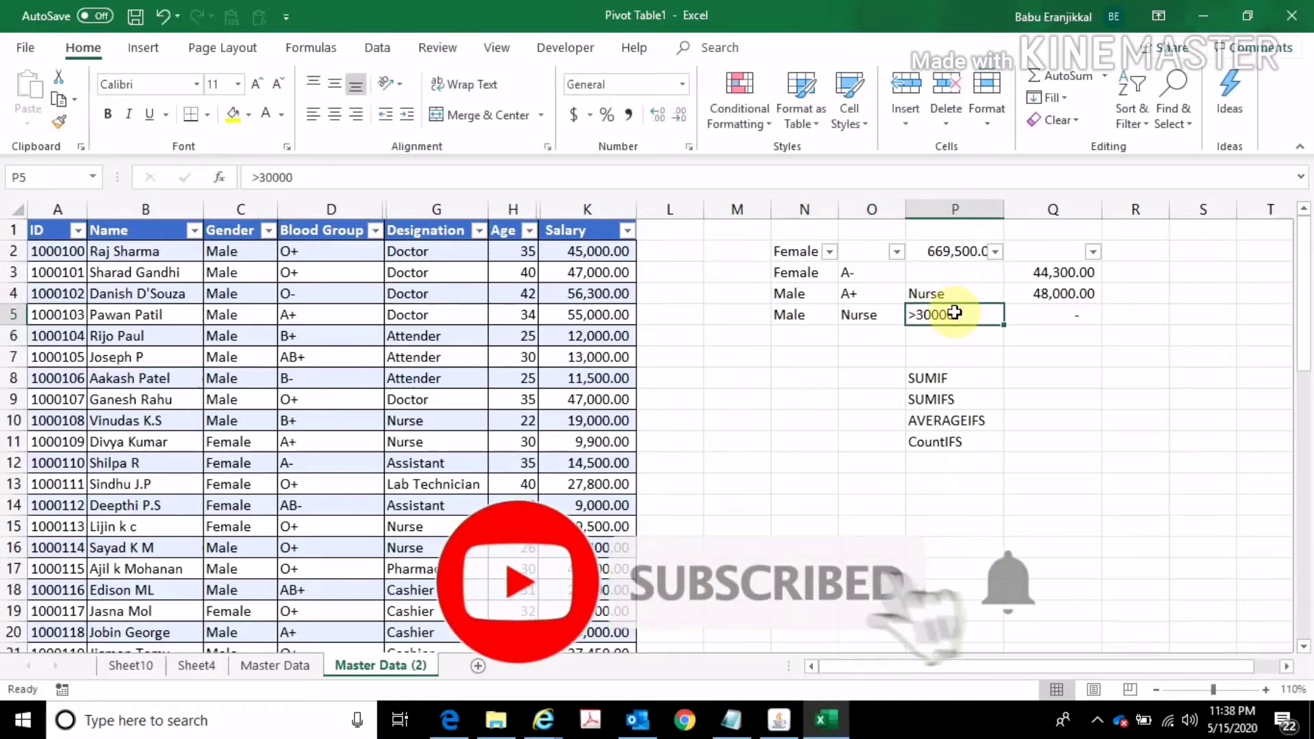
pyautogui.click(259, 177)
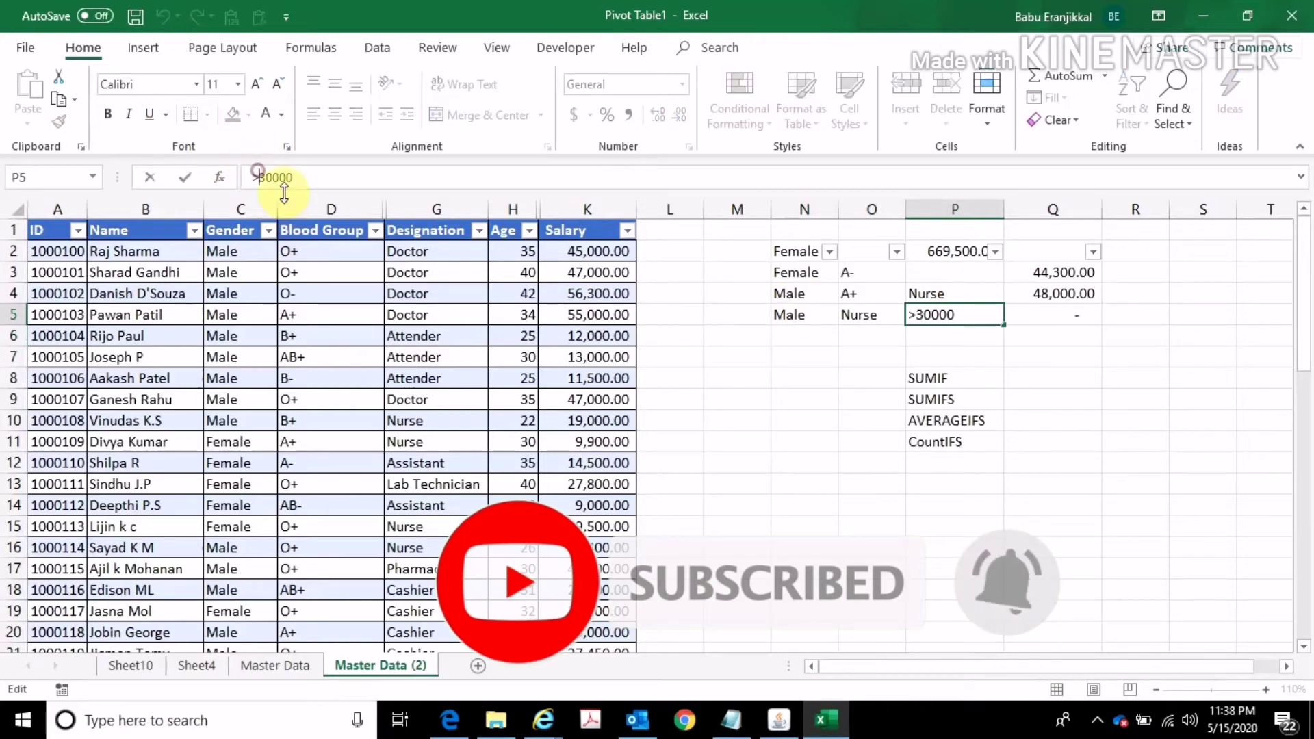
pyautogui.press('Delete')
pyautogui.press('Delete')
pyautogui.write('25')
pyautogui.hotkey('ctrl', 'Return')
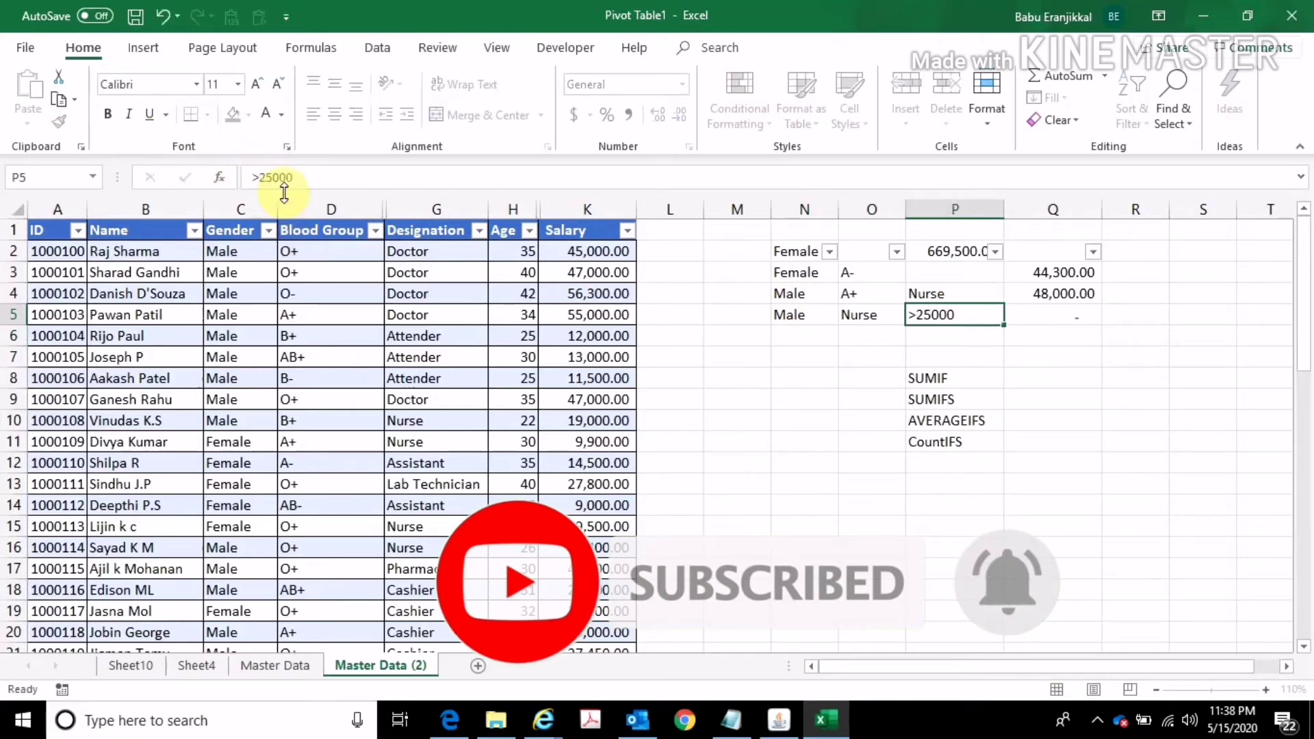
pyautogui.press('Return')
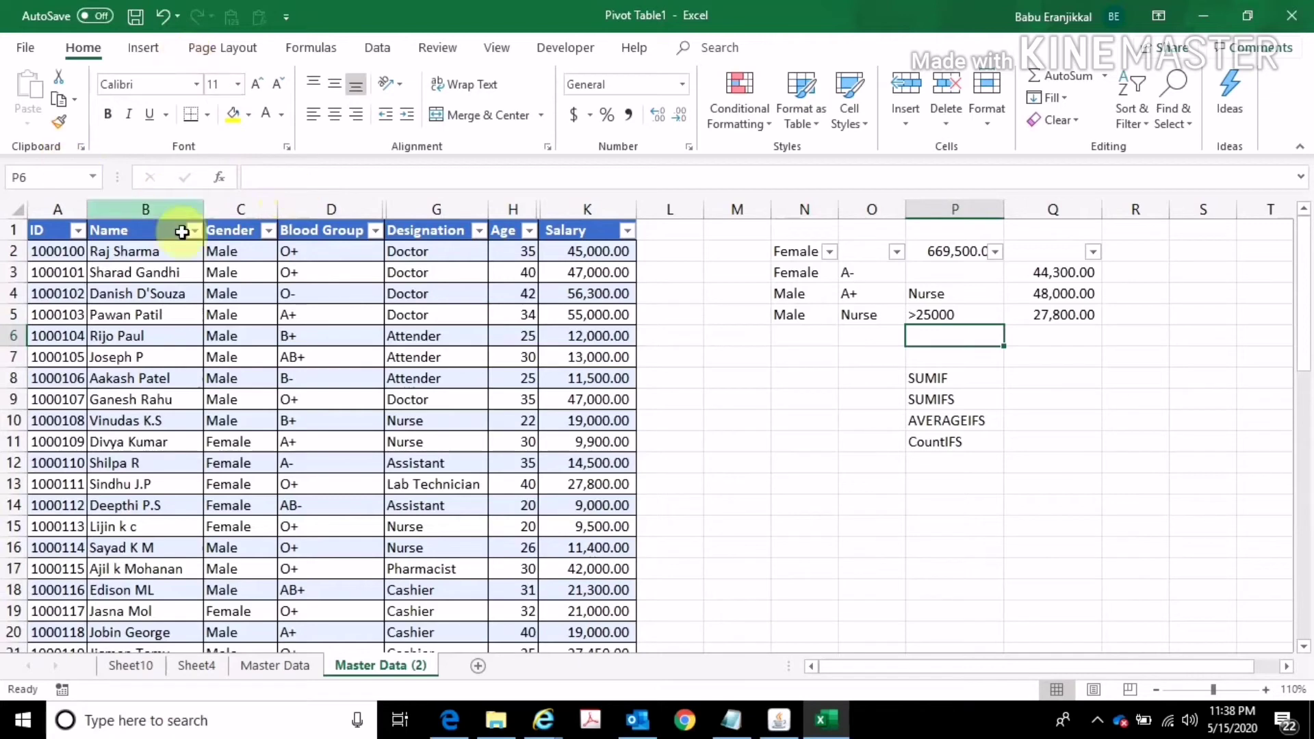
pyautogui.click(268, 231)
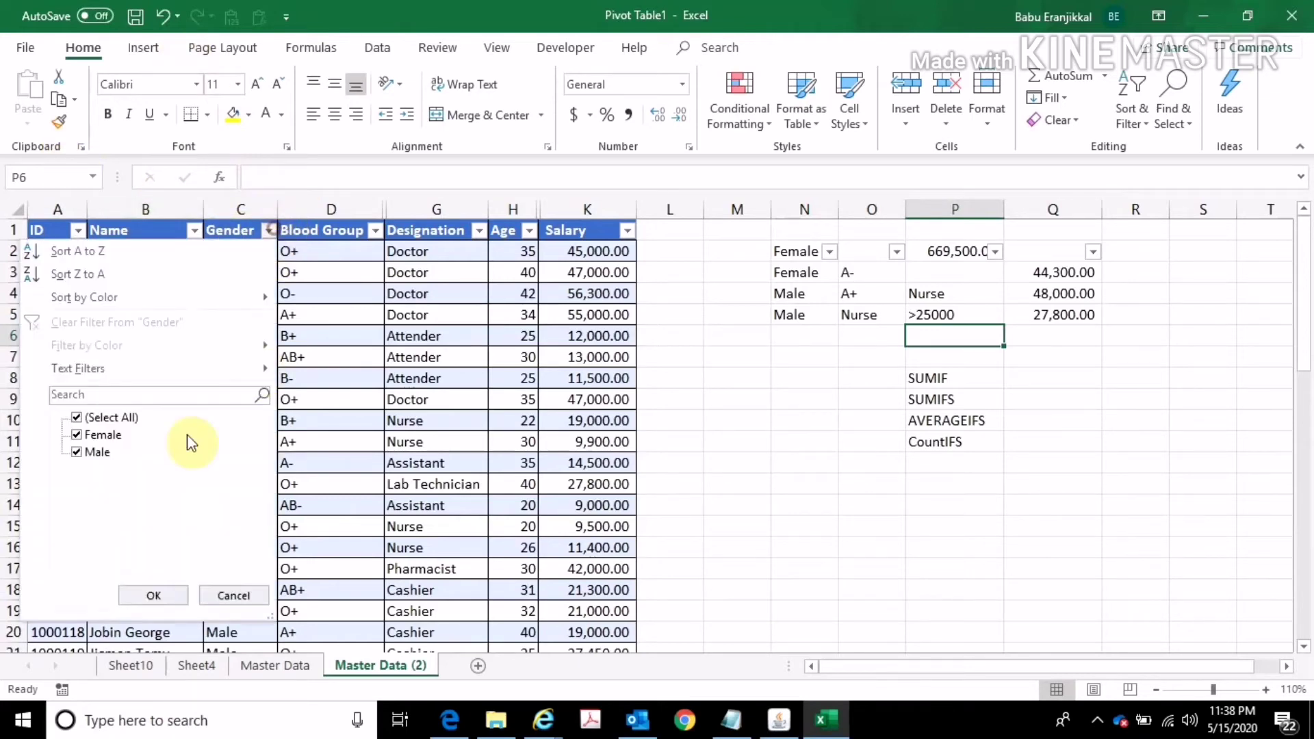
pyautogui.click(99, 436)
pyautogui.click(155, 593)
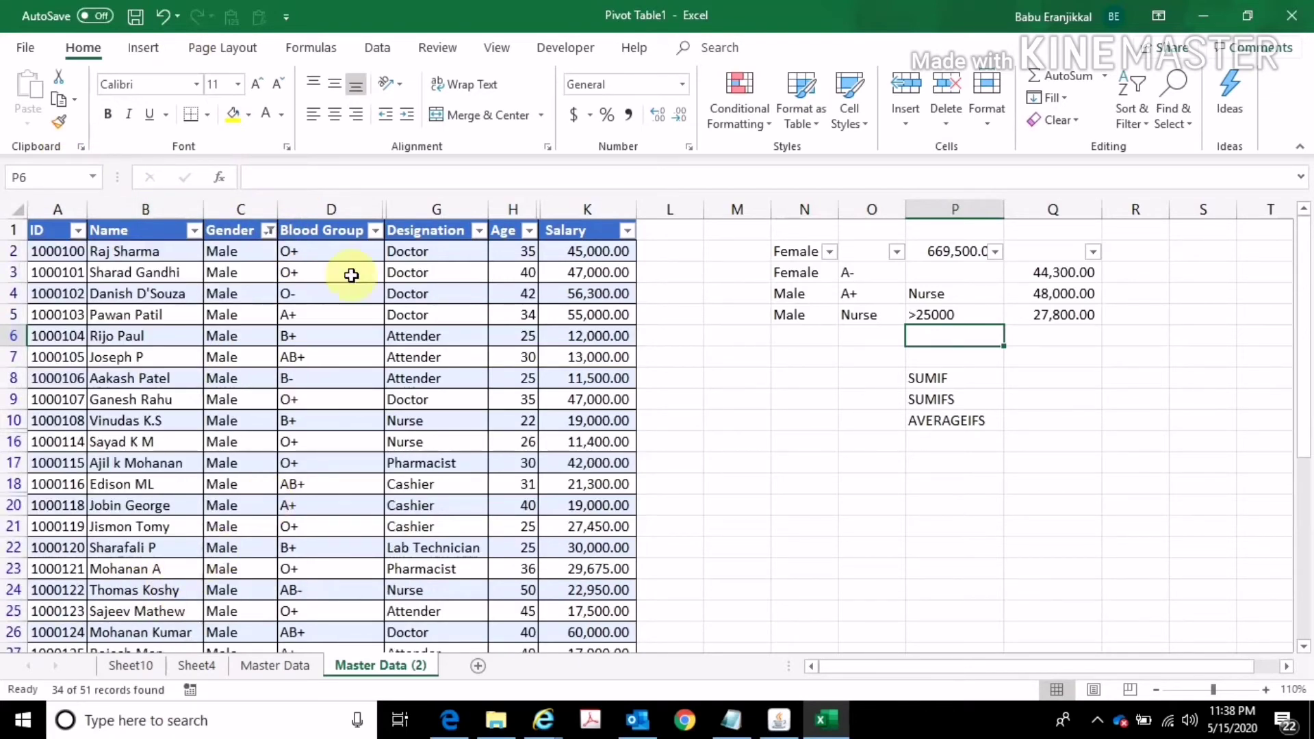
pyautogui.click(479, 231)
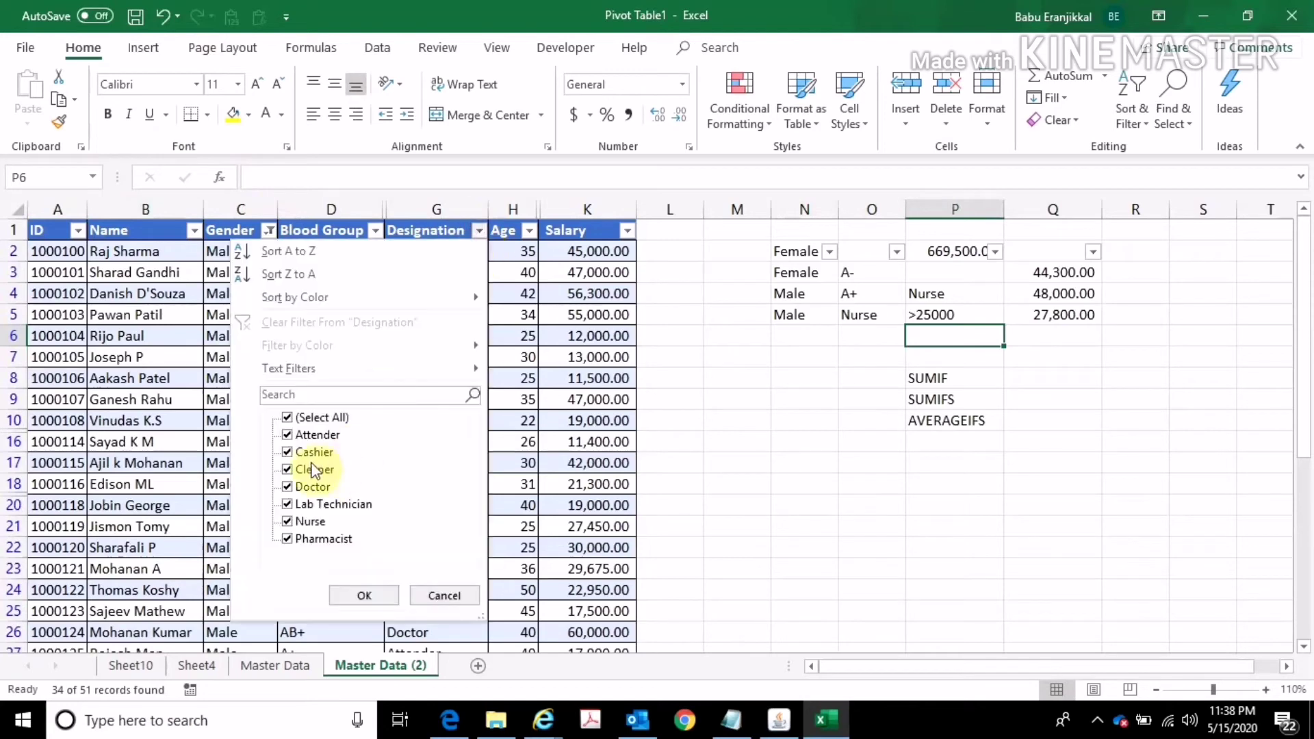
pyautogui.click(324, 419)
pyautogui.click(307, 521)
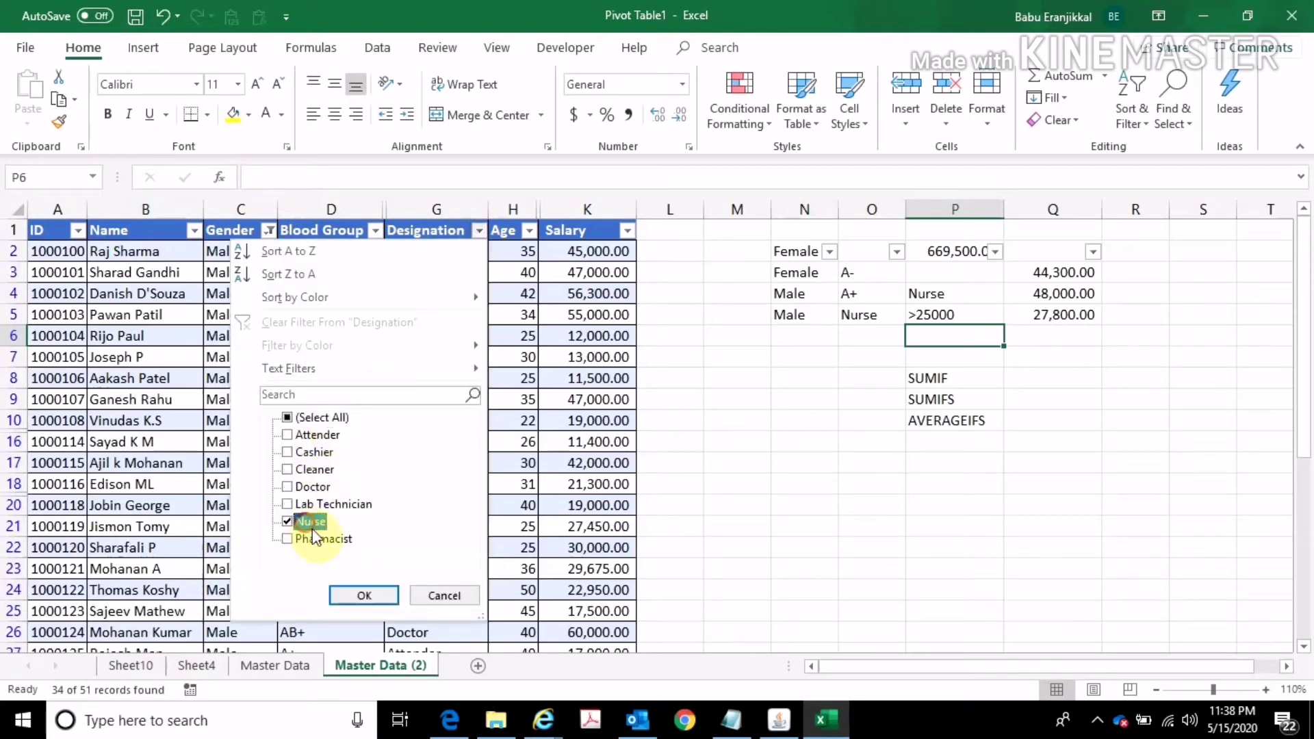
pyautogui.click(360, 596)
pyautogui.click(626, 231)
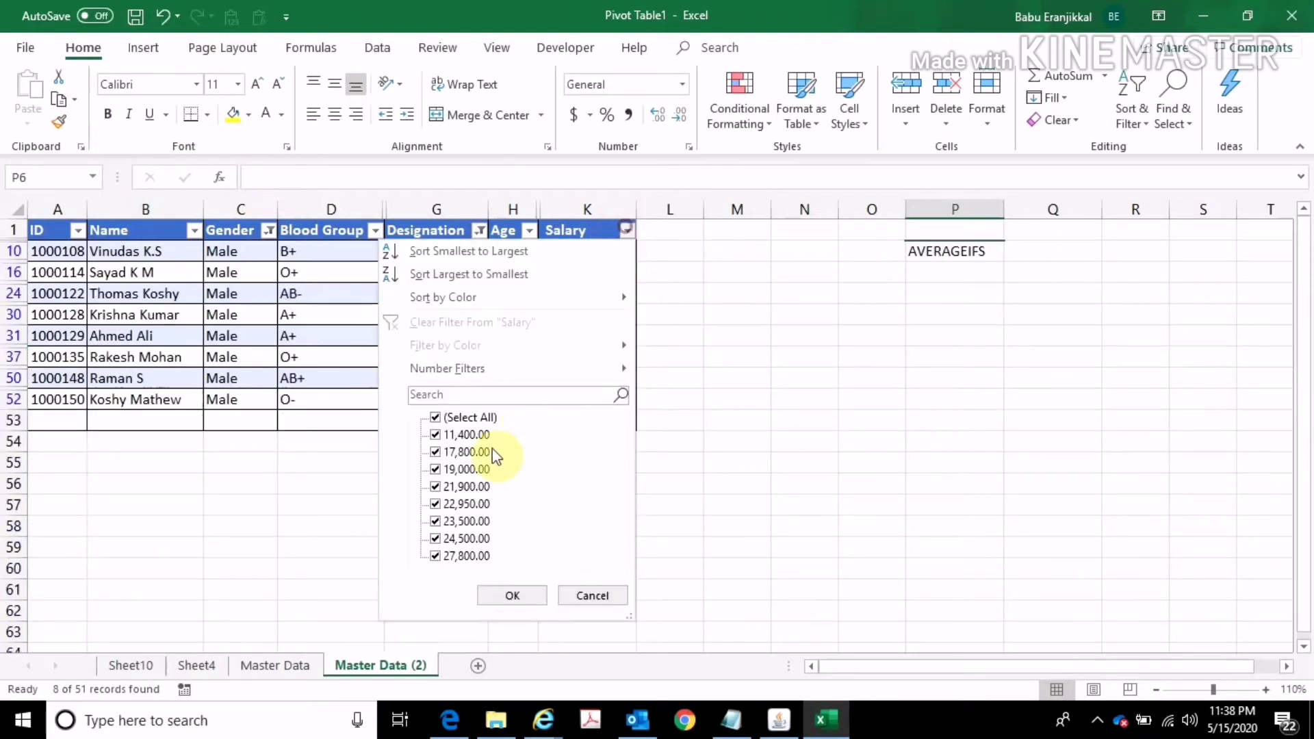
pyautogui.moveTo(479, 373)
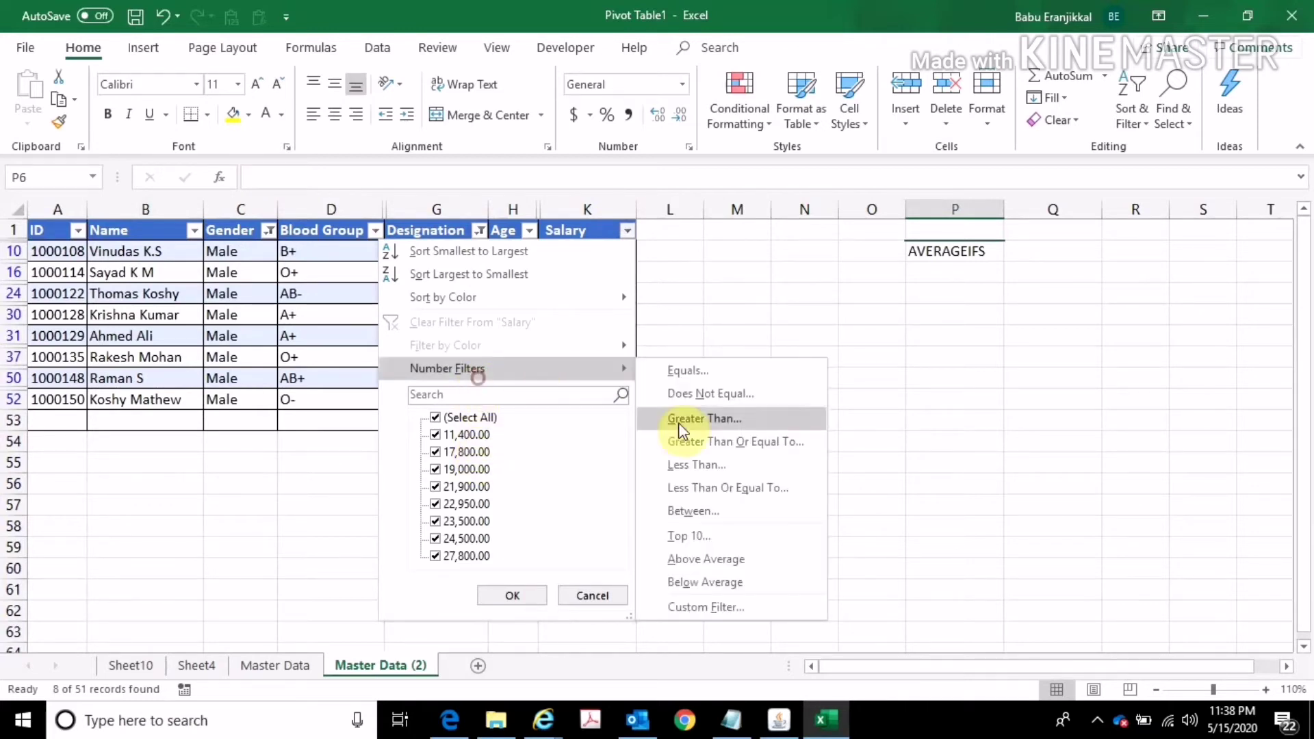
pyautogui.click(712, 421)
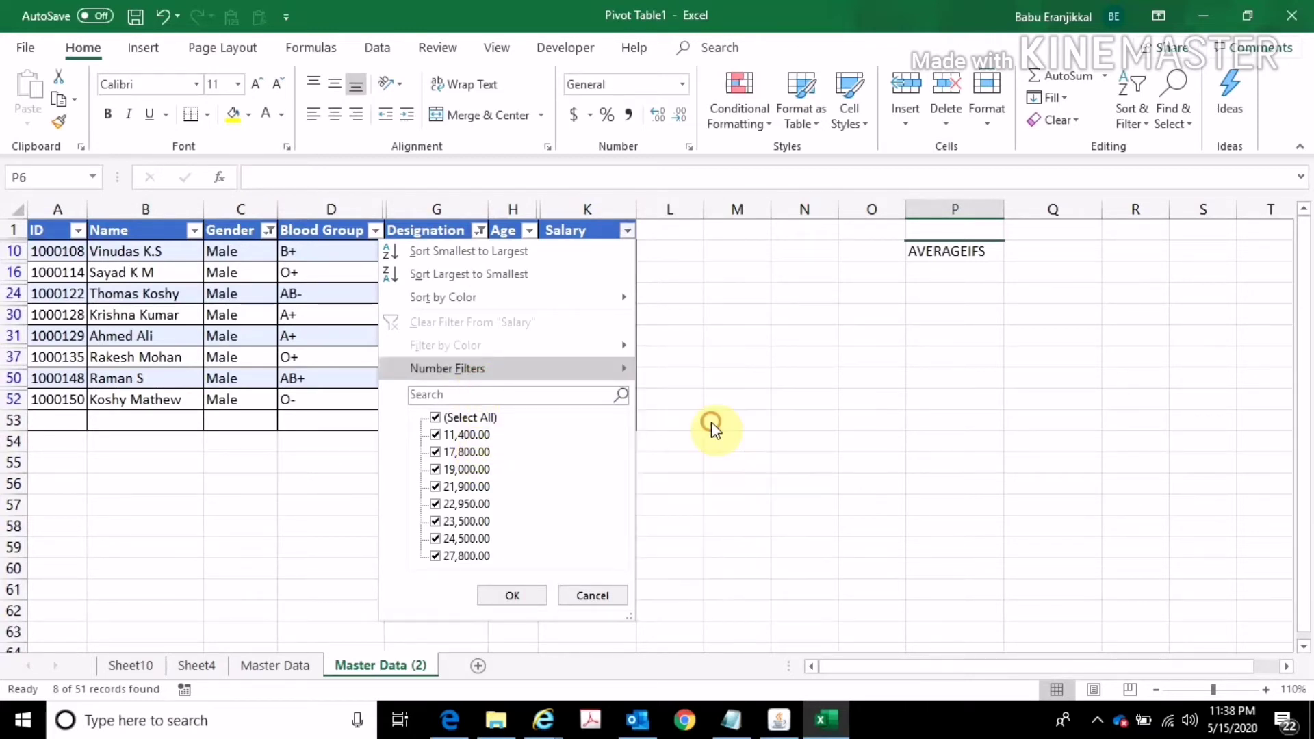
pyautogui.write('26000')
pyautogui.press('Return')
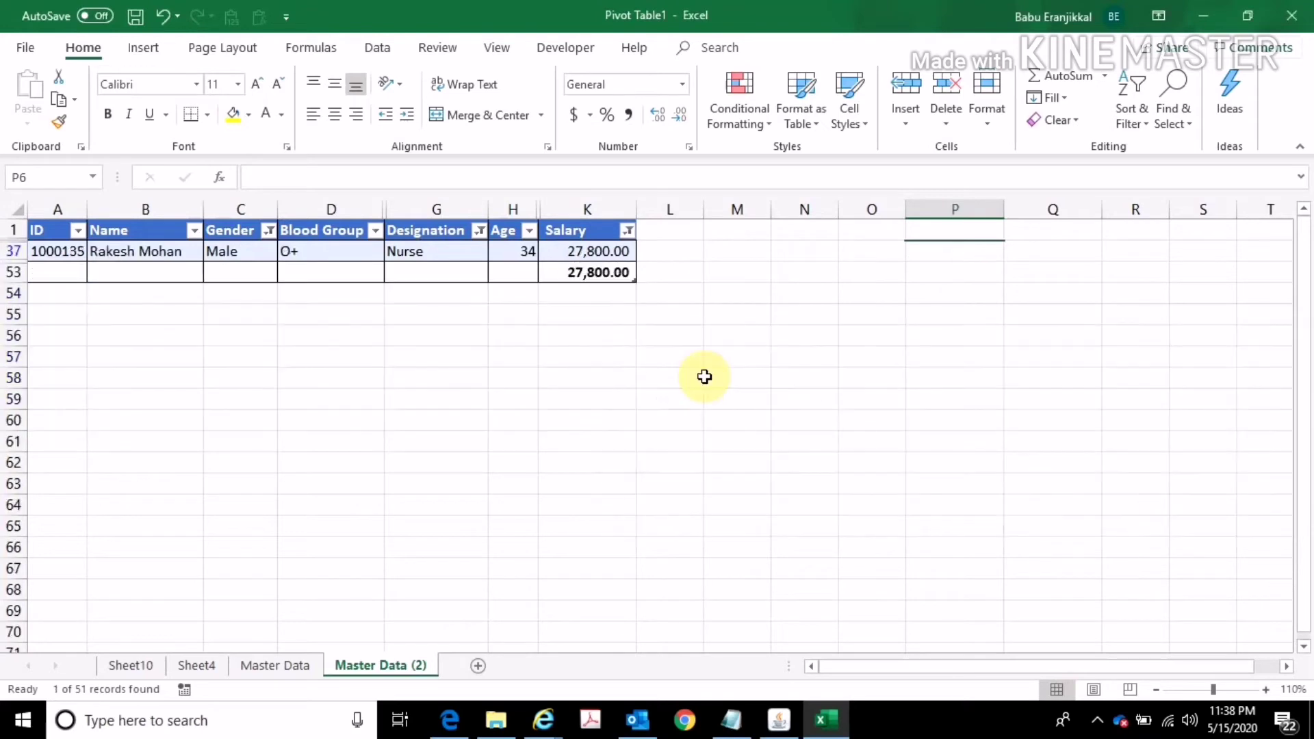
pyautogui.click(584, 253)
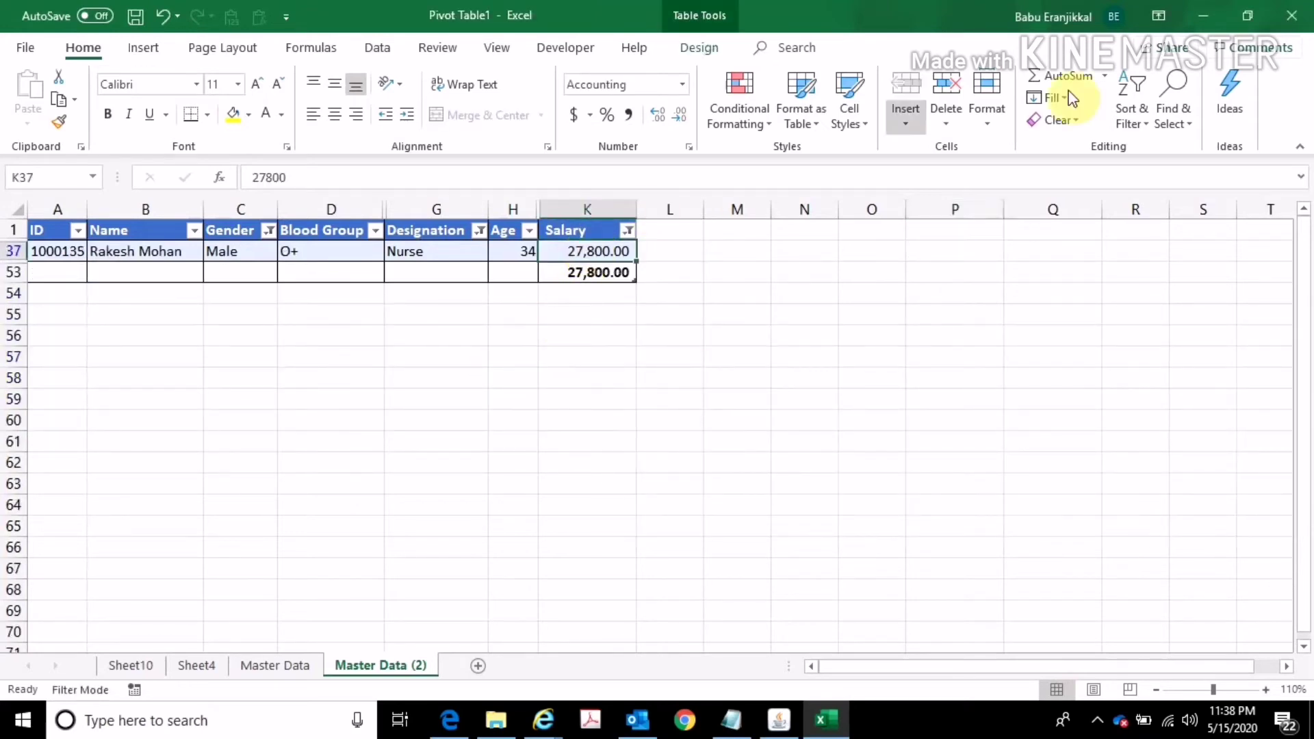
pyautogui.click(1133, 122)
pyautogui.click(1177, 248)
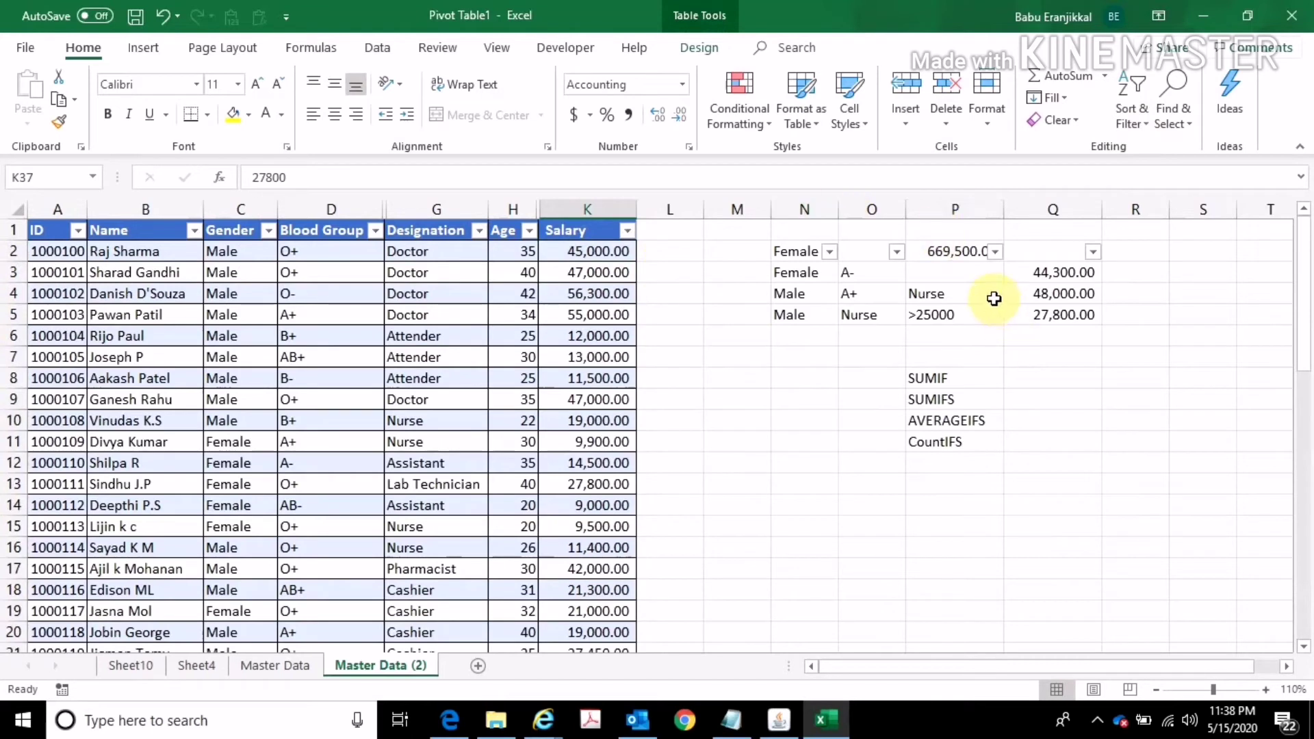
pyautogui.click(949, 375)
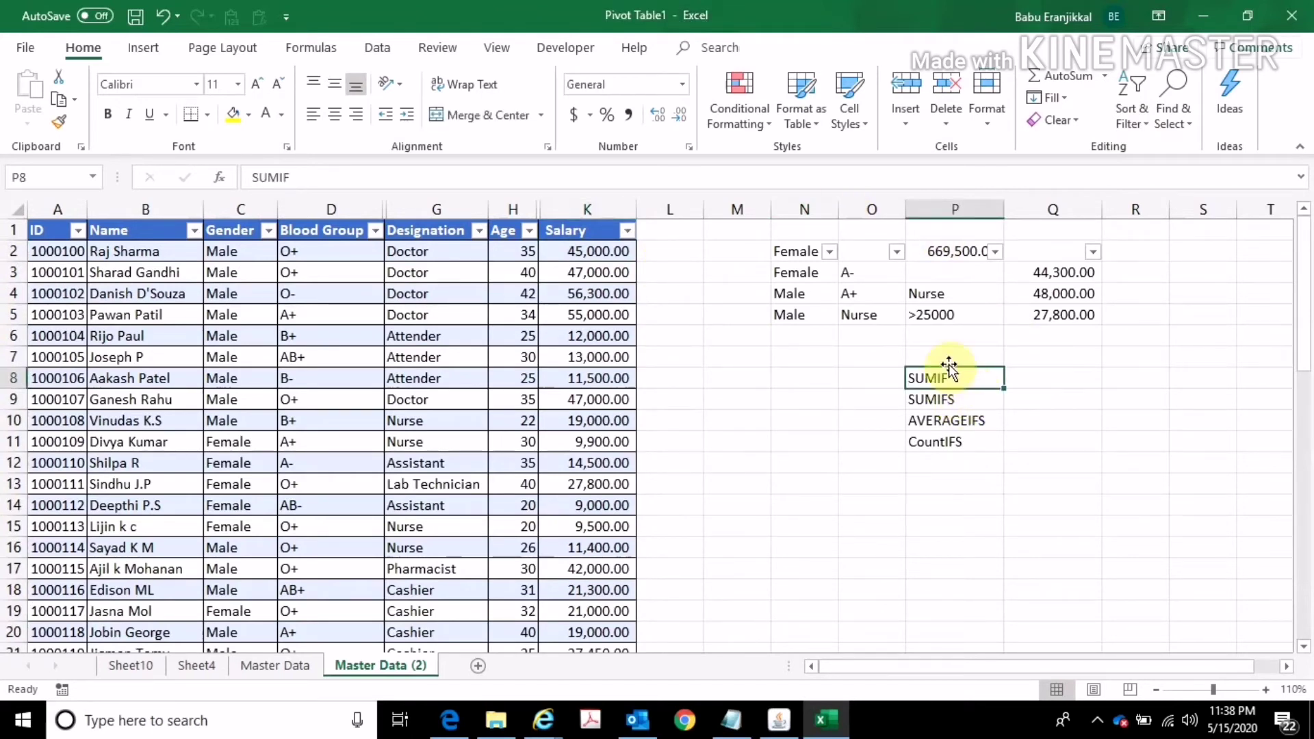
pyautogui.click(931, 403)
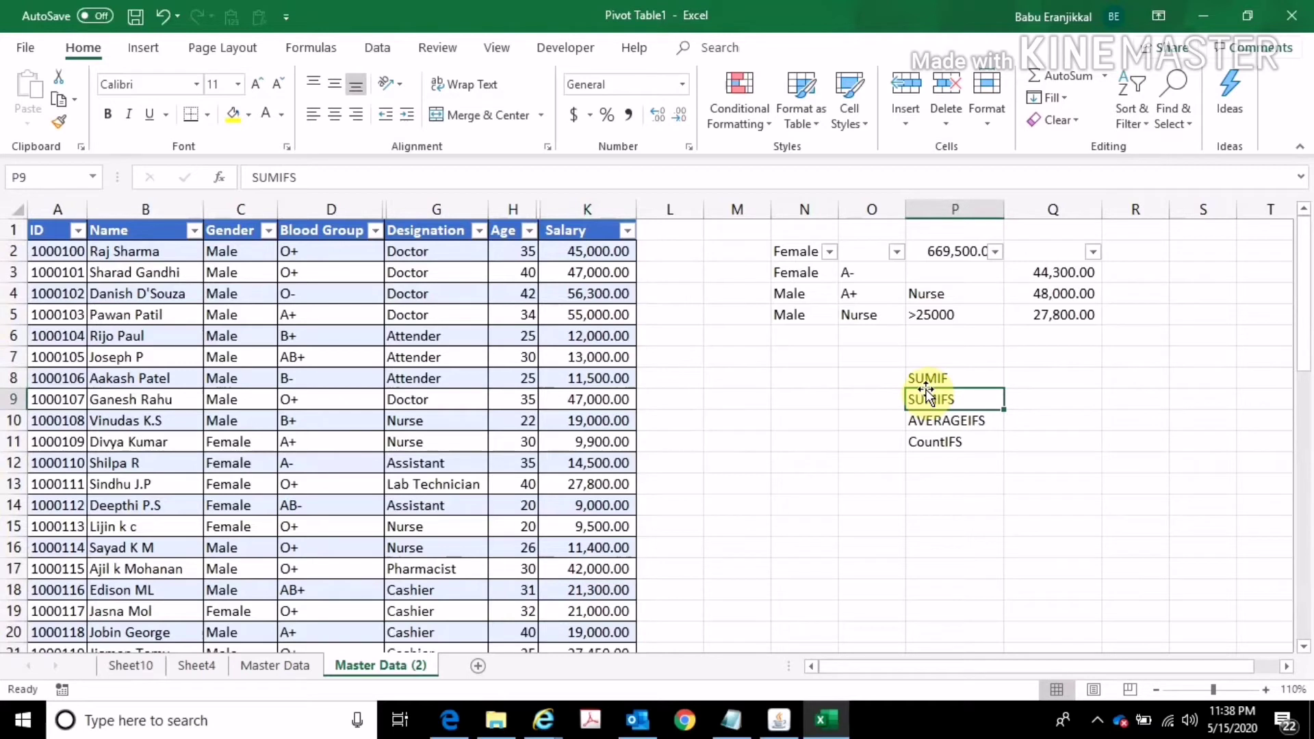
pyautogui.click(934, 419)
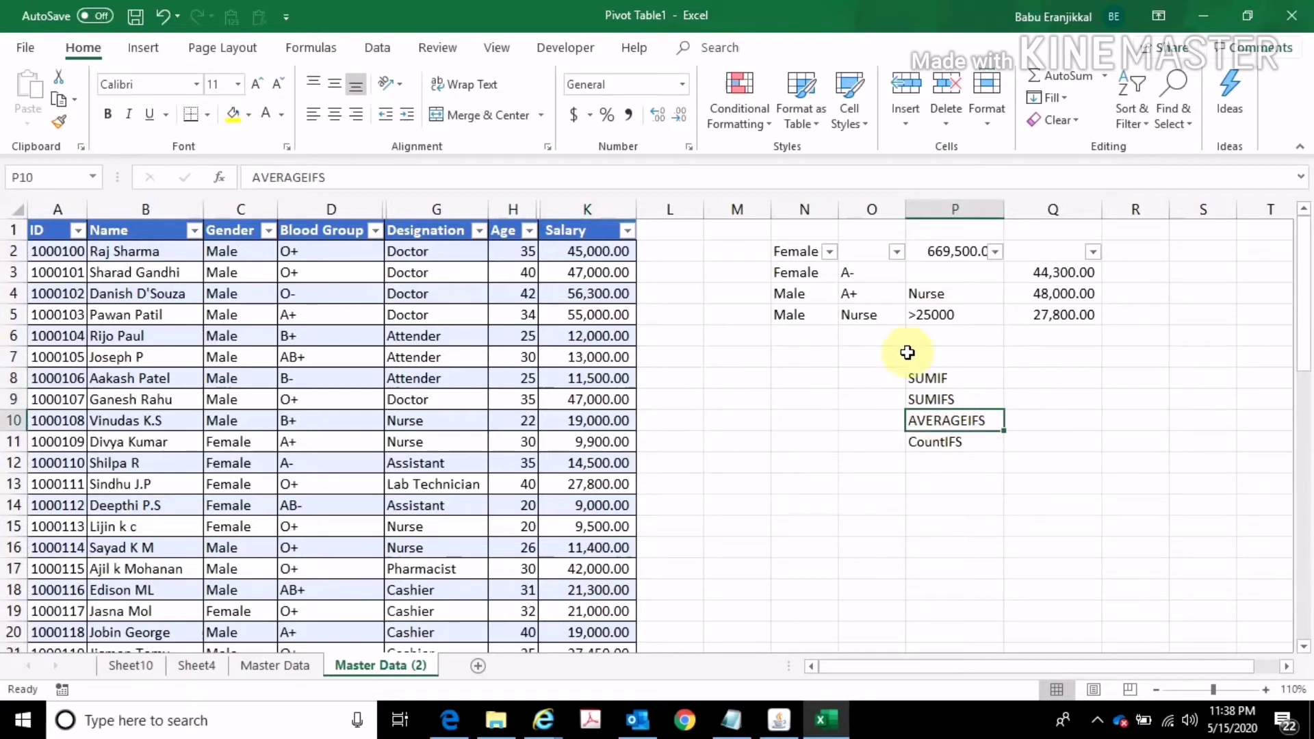
pyautogui.click(1035, 315)
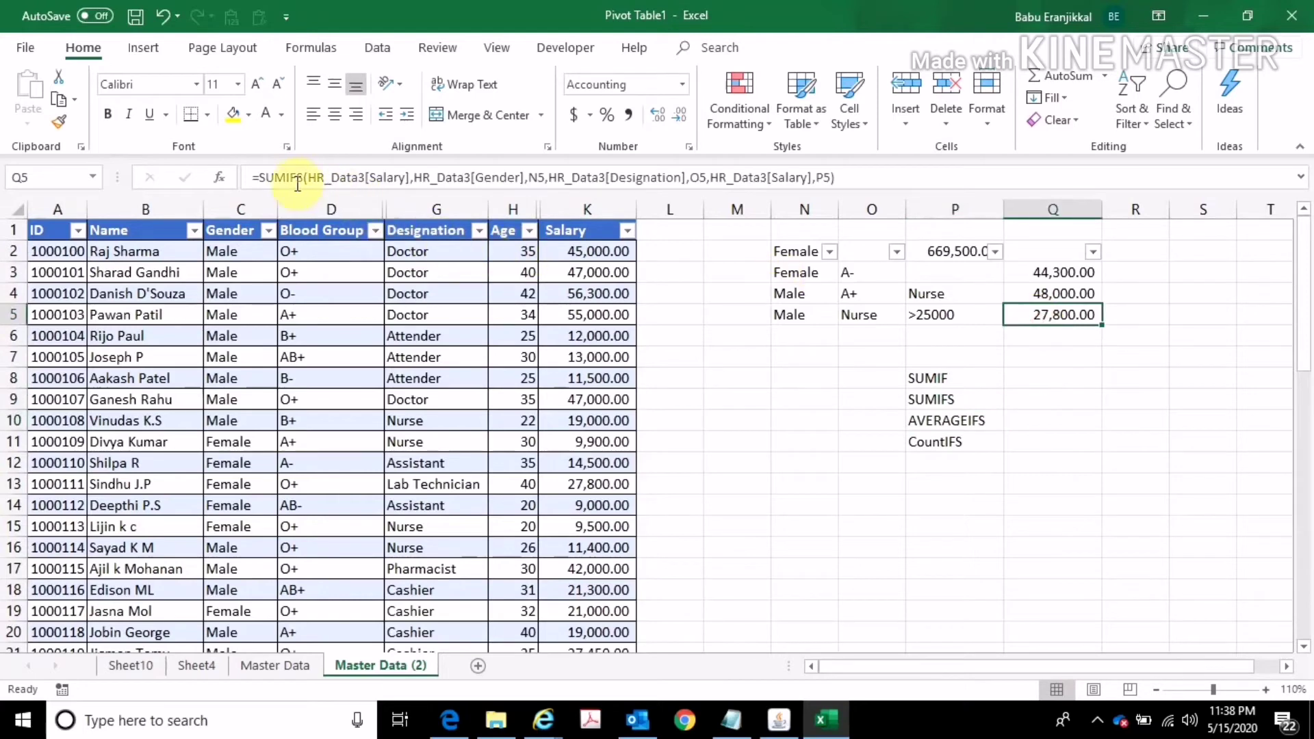
# Step: Switch Q5's SUMIFS to AVERAGEIFS, fixing the function name, so it averages 27,800.00
pyautogui.click(274, 177)
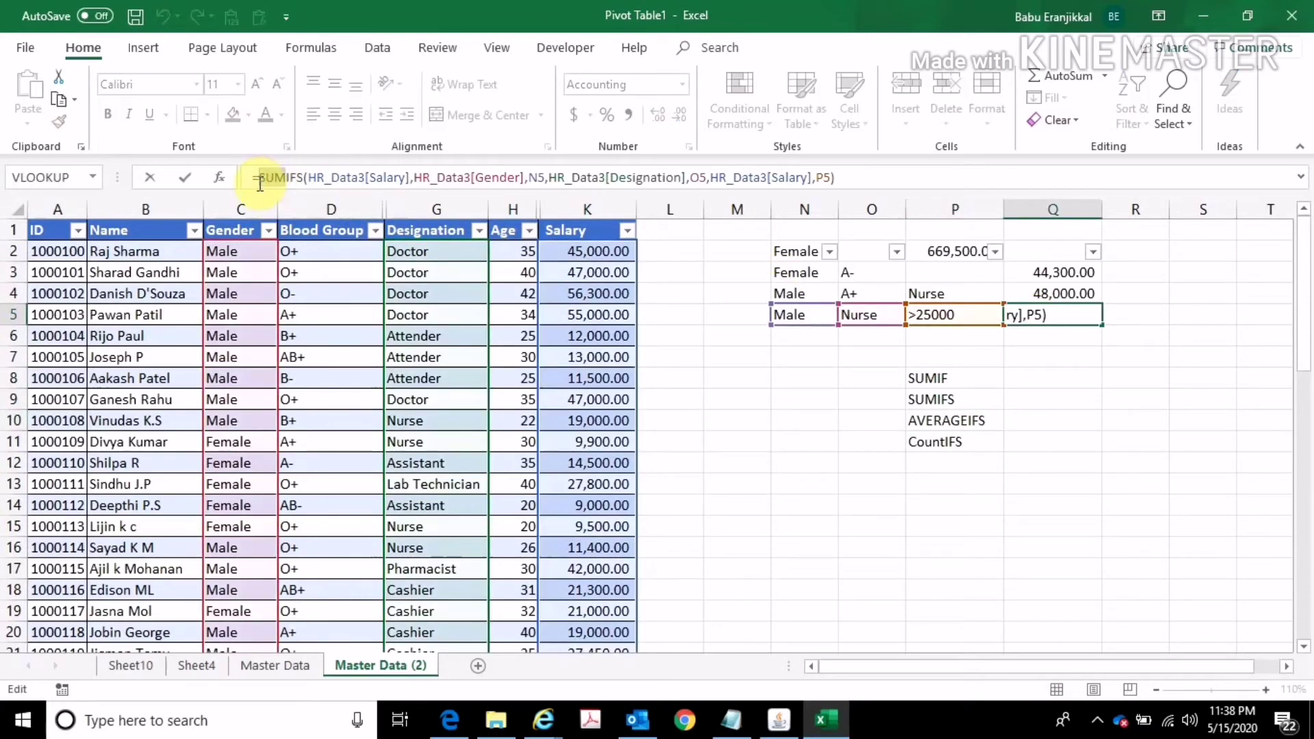
pyautogui.write('aver')
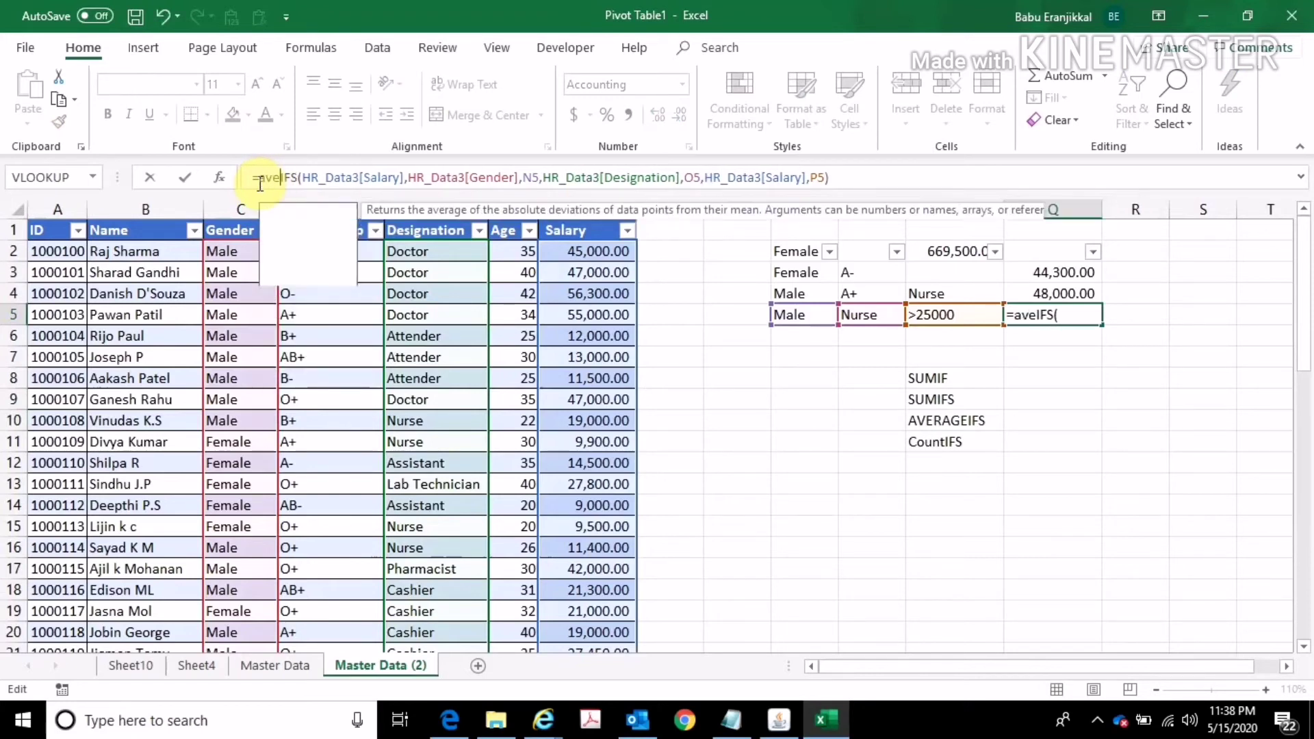
pyautogui.press('Down')
pyautogui.press('Down')
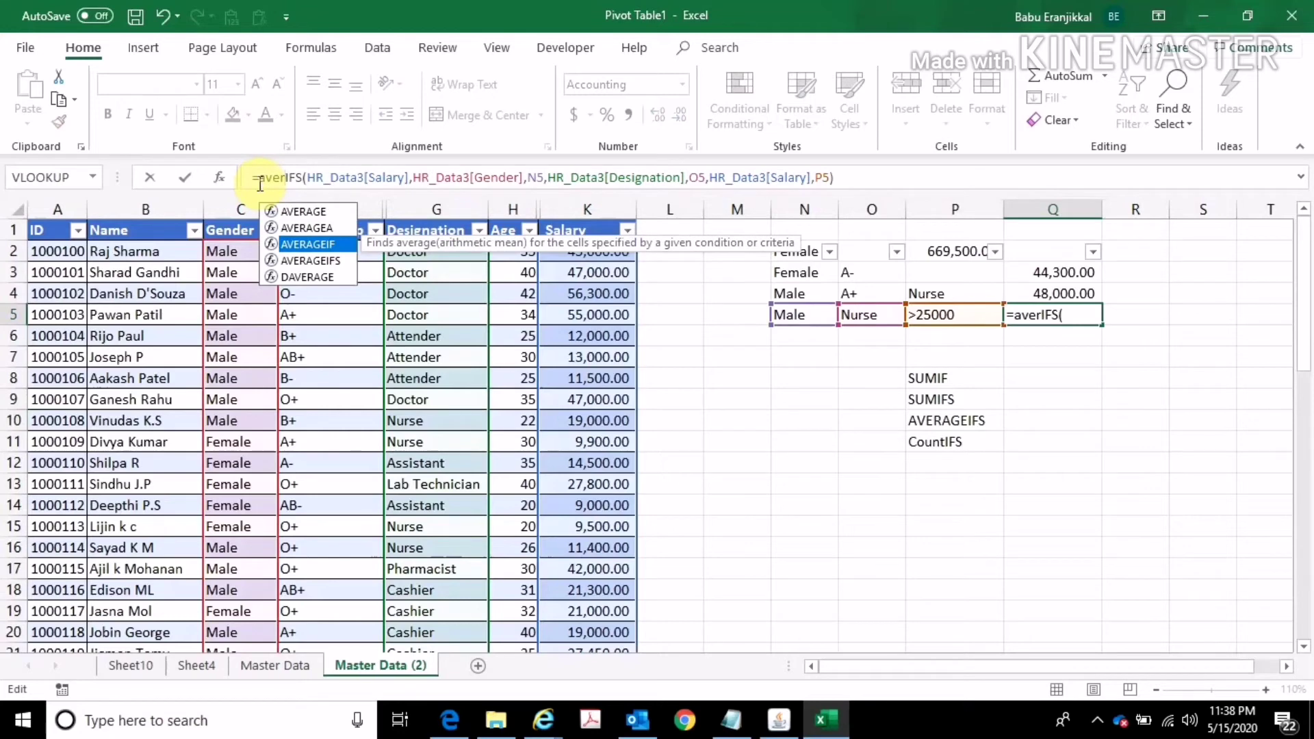
pyautogui.press('Down')
pyautogui.press('Return')
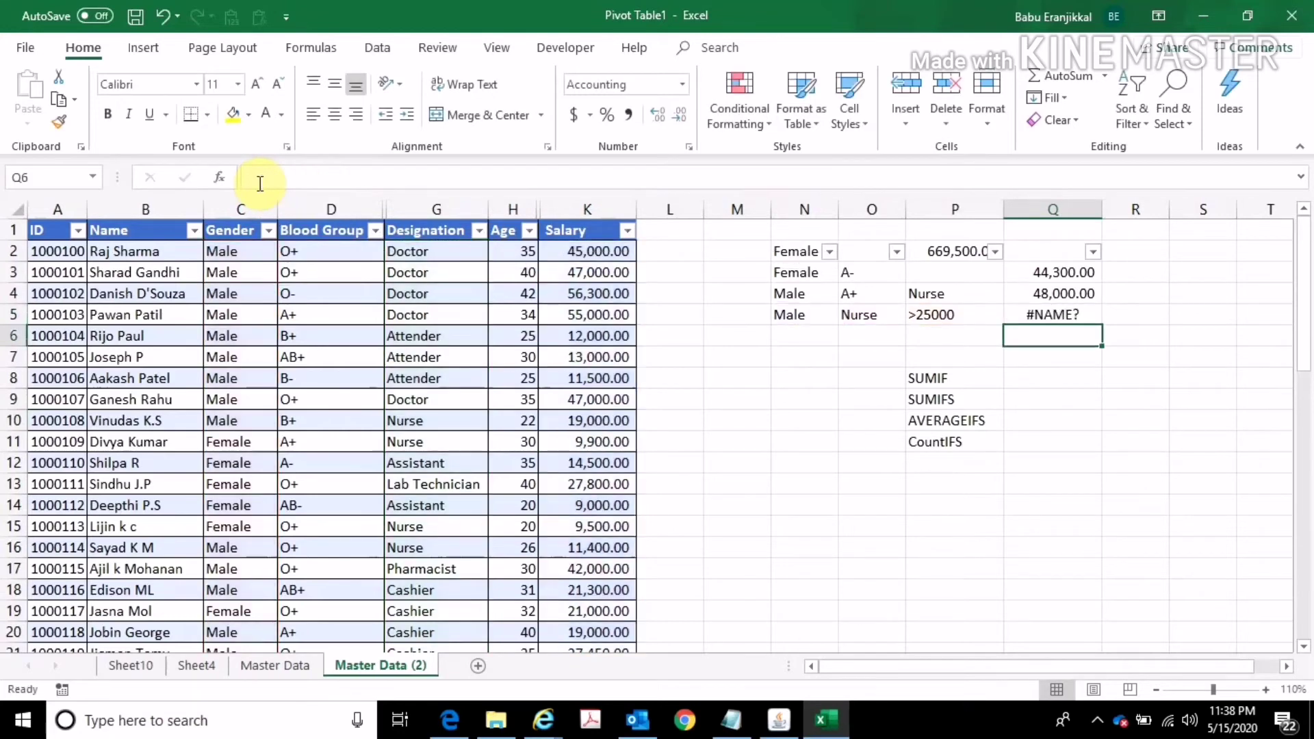
pyautogui.press('Up')
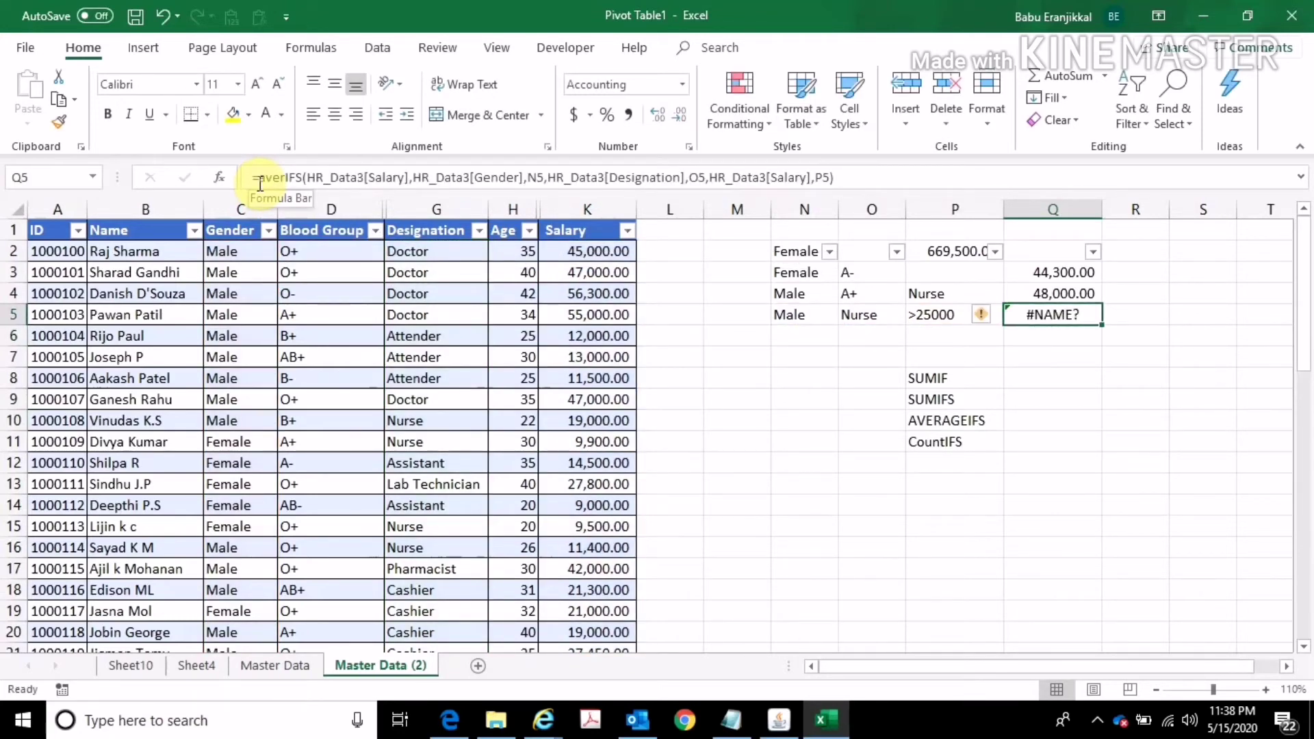
pyautogui.click(284, 178)
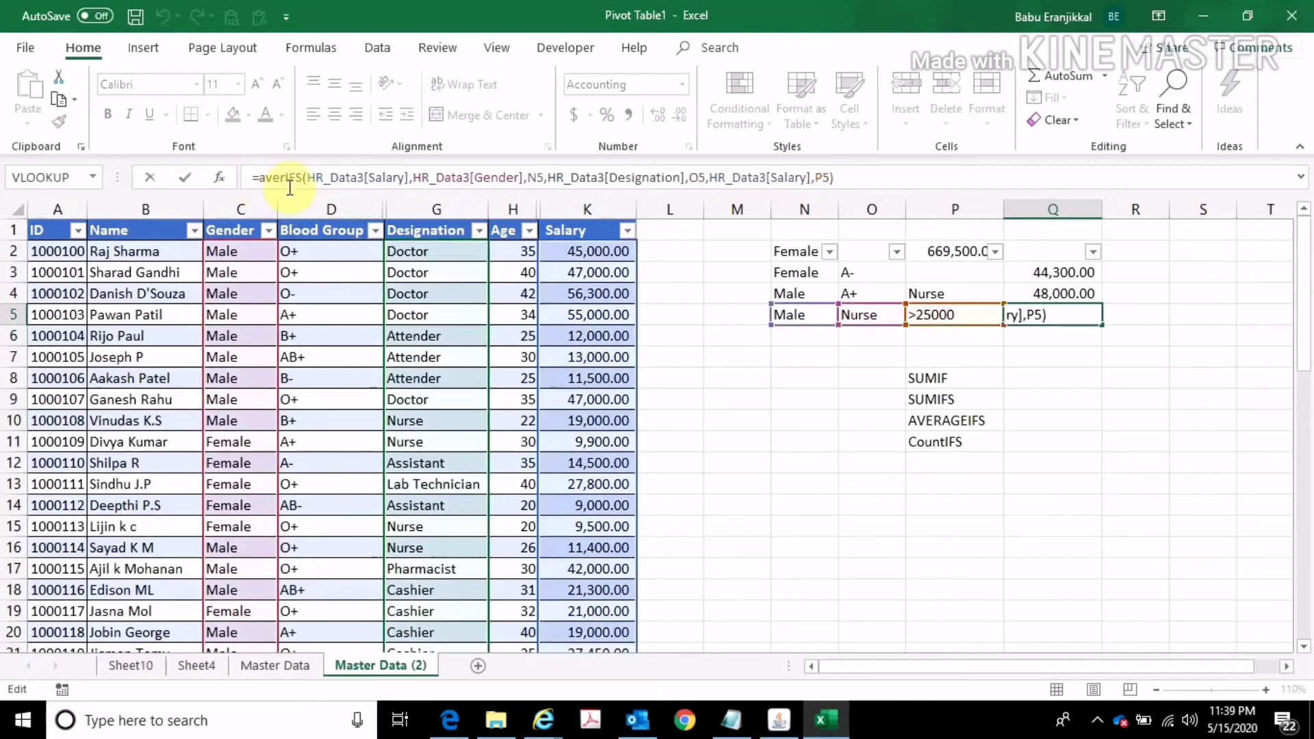
pyautogui.write('age')
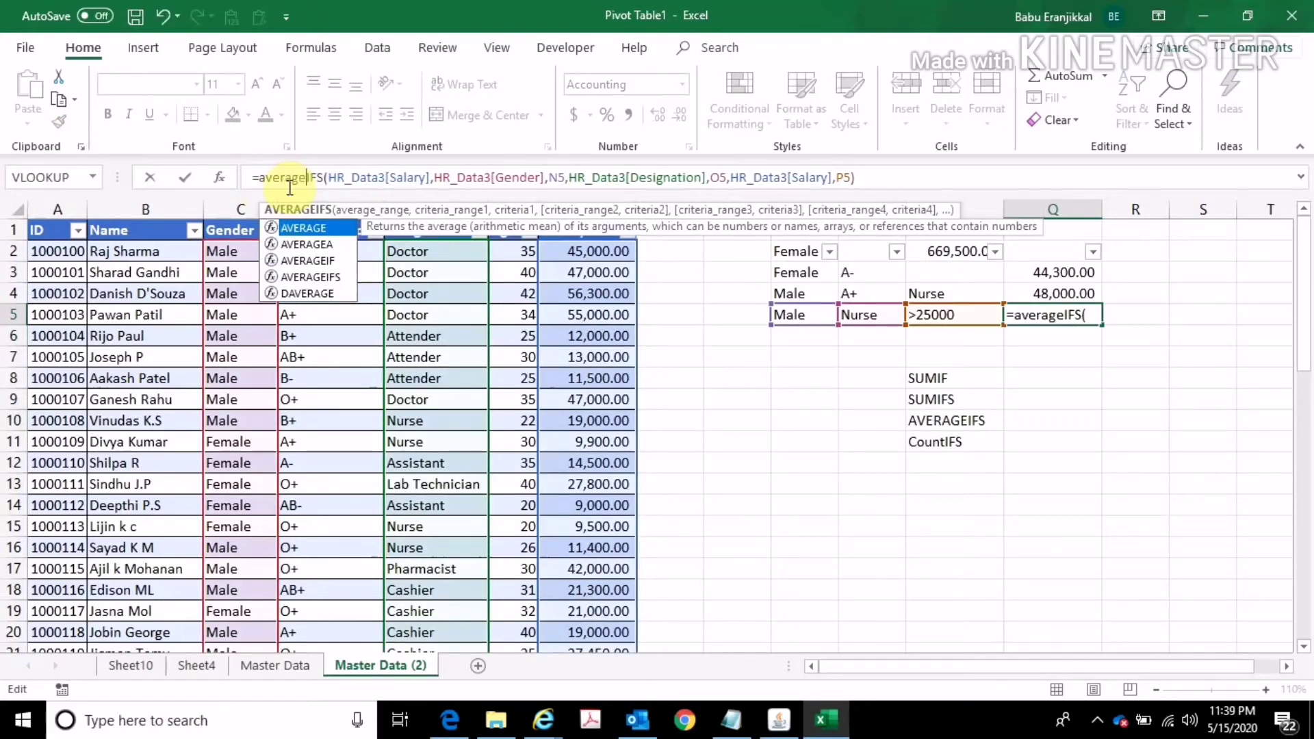
pyautogui.press('Return')
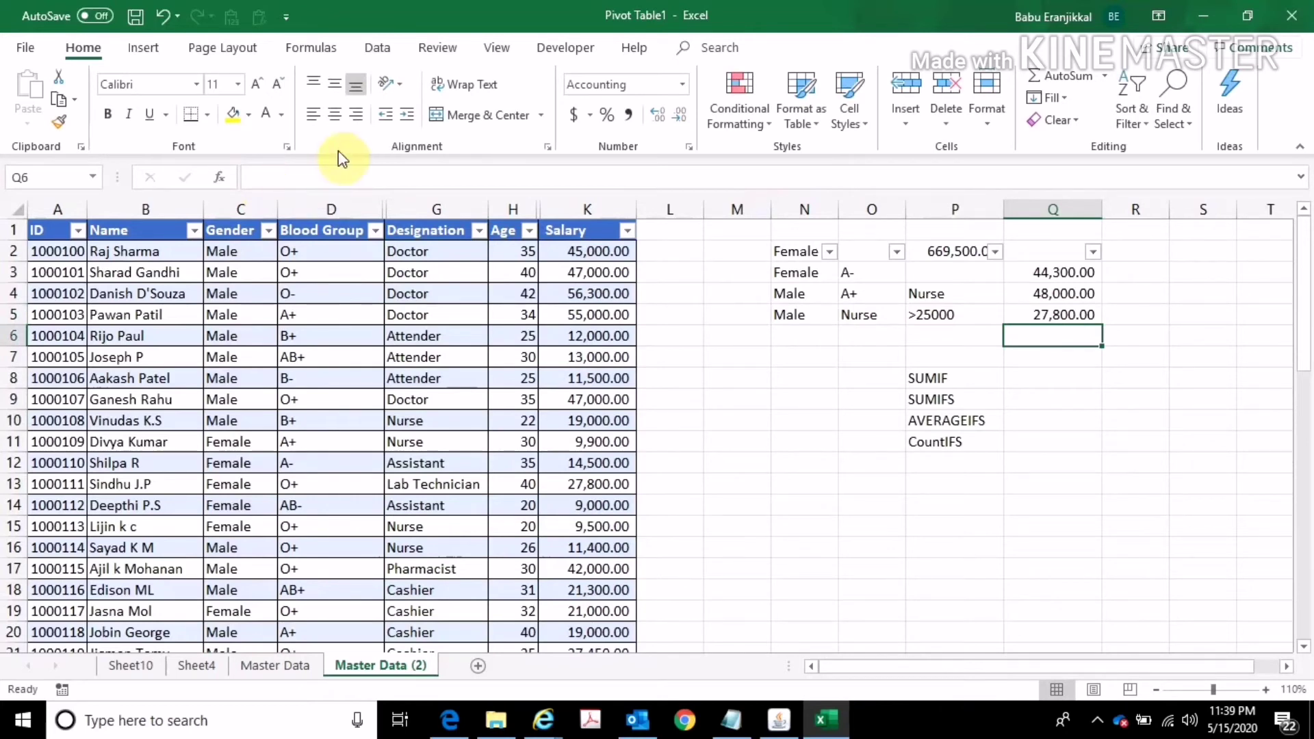
# Step: Clear the old results in Q3:Q5 and cancel a half-typed formula in Q3
pyautogui.click(937, 483)
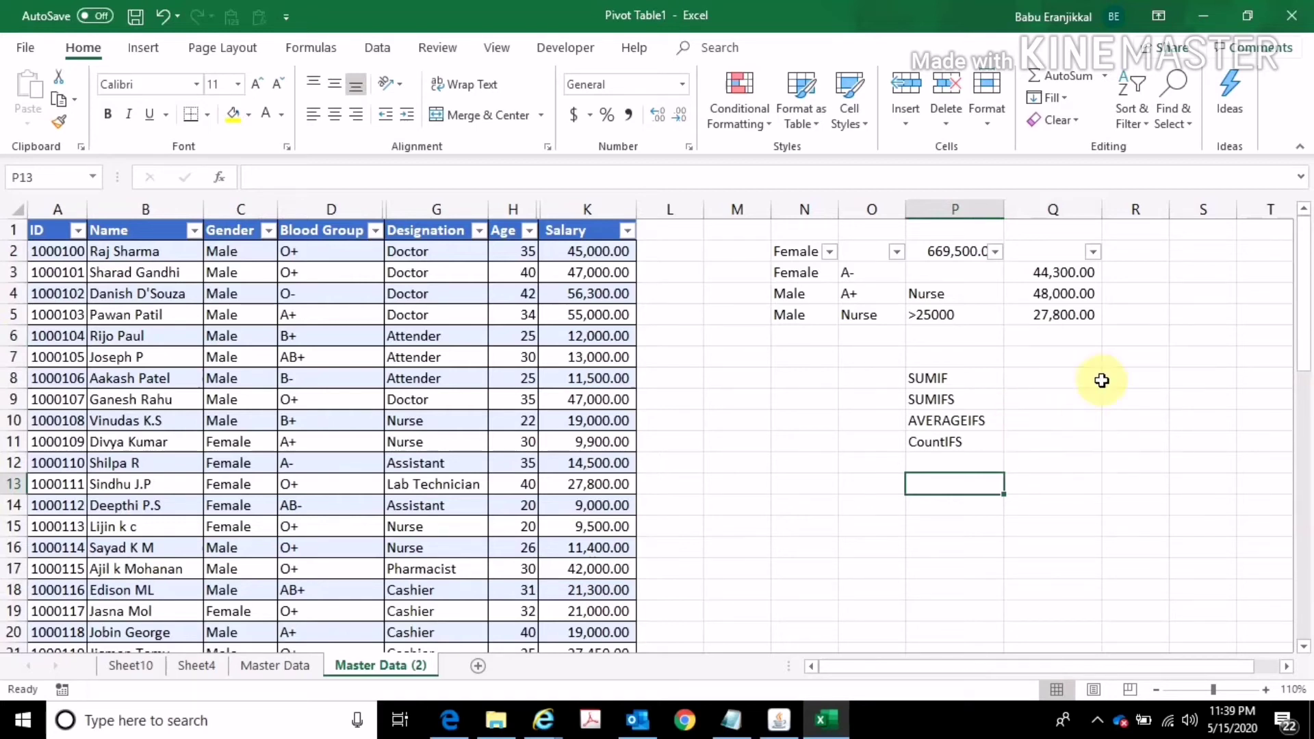
pyautogui.moveTo(1055, 280); pyautogui.dragTo(1042, 328)
pyautogui.press('Delete')
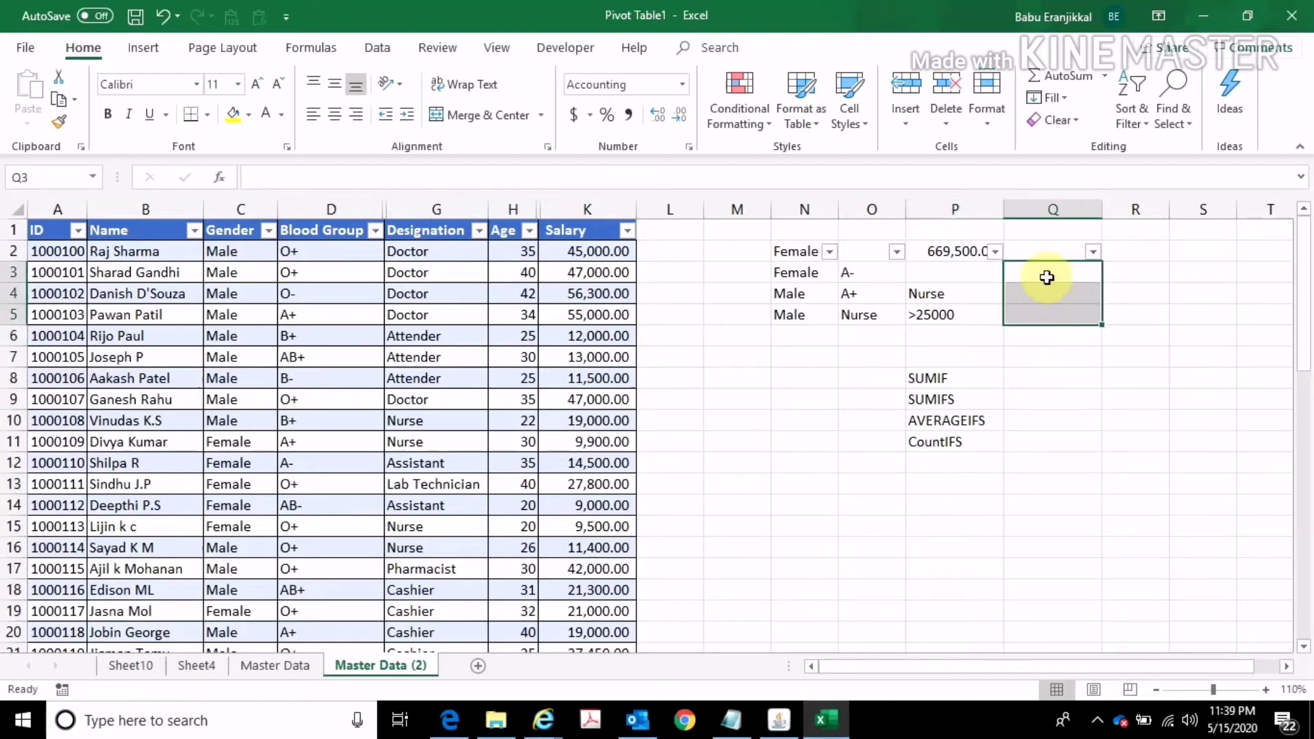
pyautogui.click(1049, 276)
pyautogui.write('=coi')
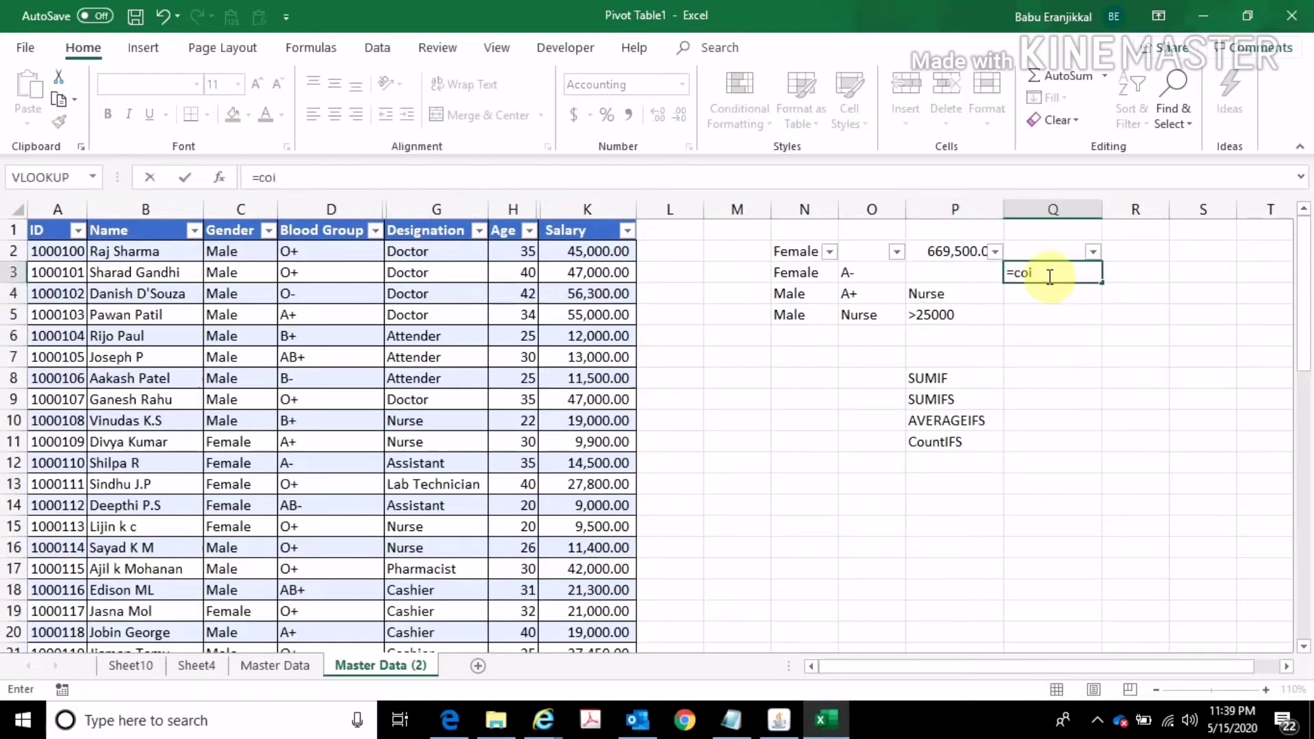
pyautogui.press('BackSpace')
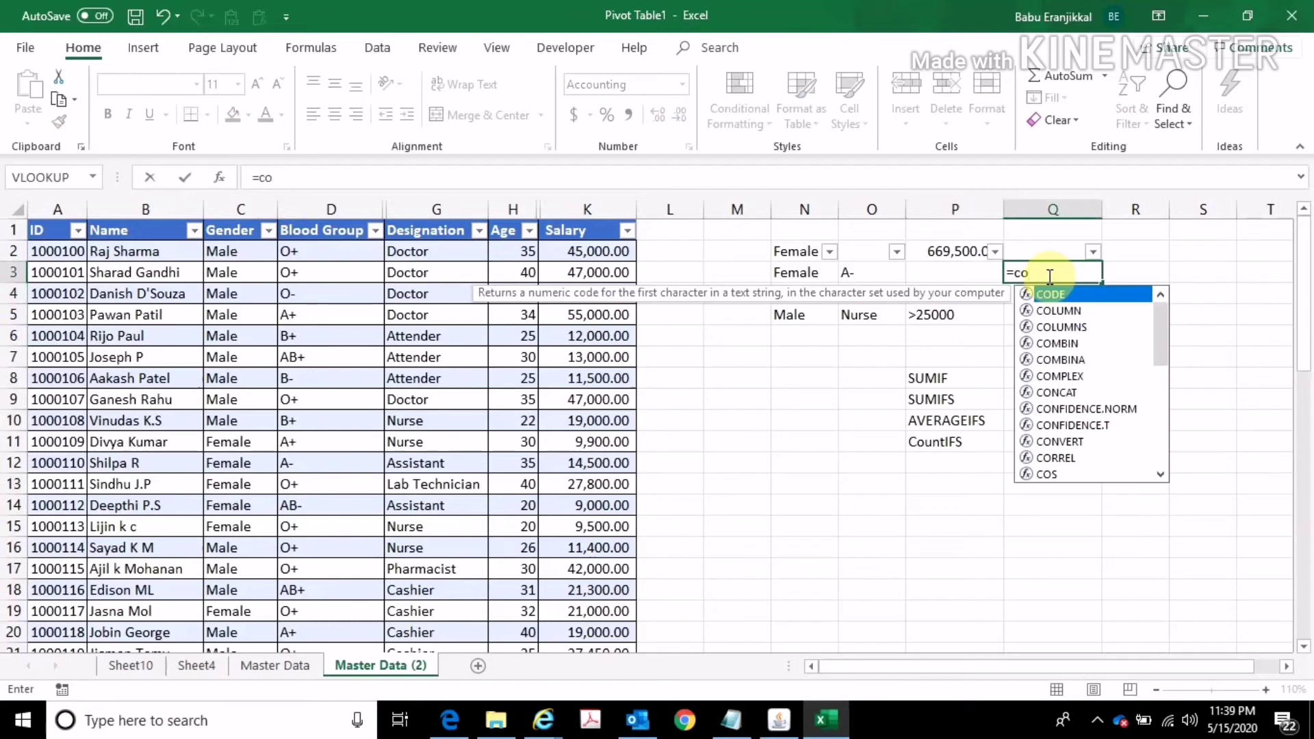
pyautogui.press('Escape')
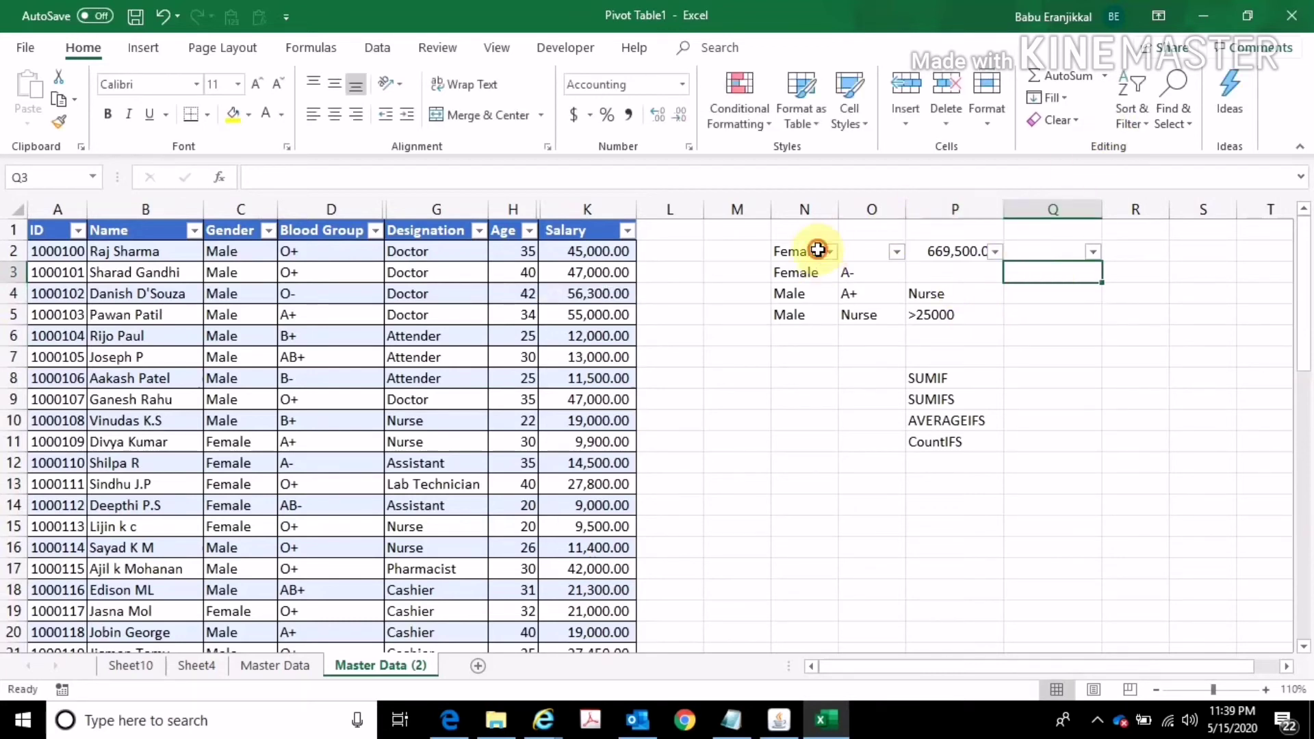
# Step: Remove the filter arrows from criteria row N2:Q2 and select column P's old criteria
pyautogui.moveTo(819, 252); pyautogui.dragTo(1006, 251)
pyautogui.click(1129, 116)
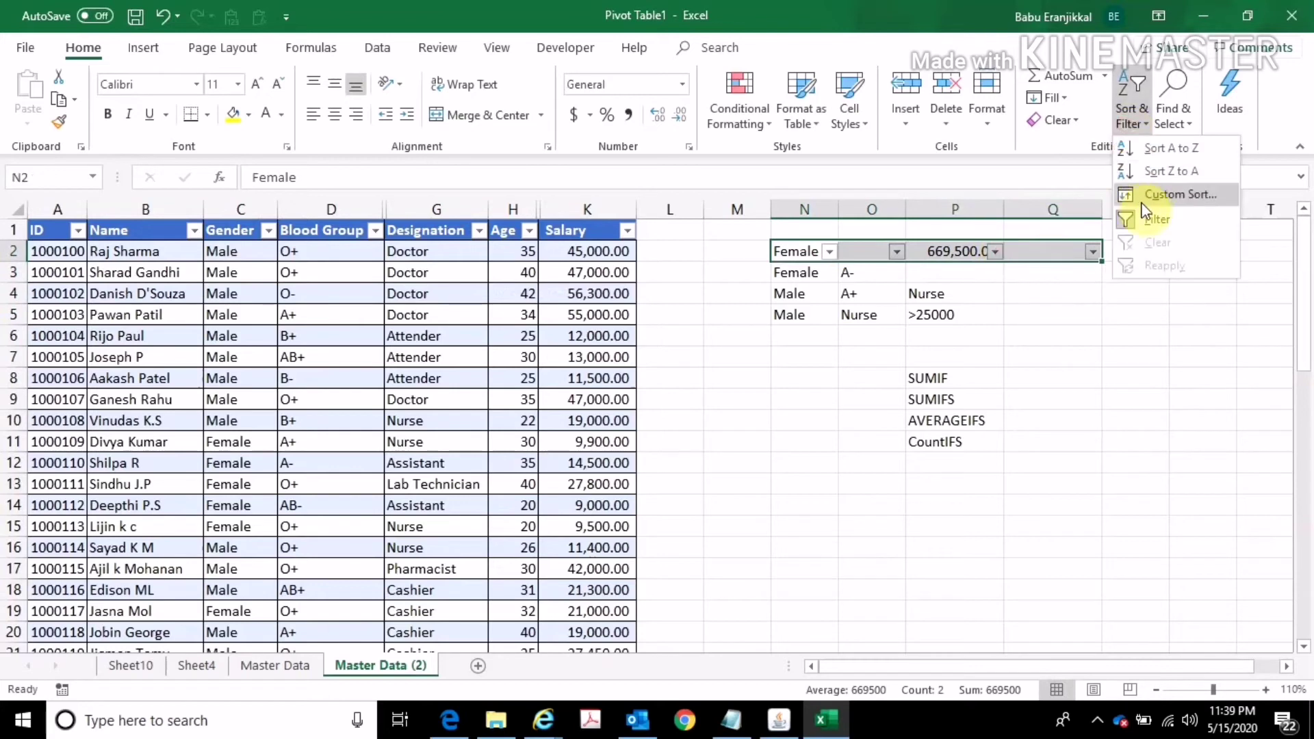
pyautogui.click(1150, 217)
pyautogui.click(1054, 298)
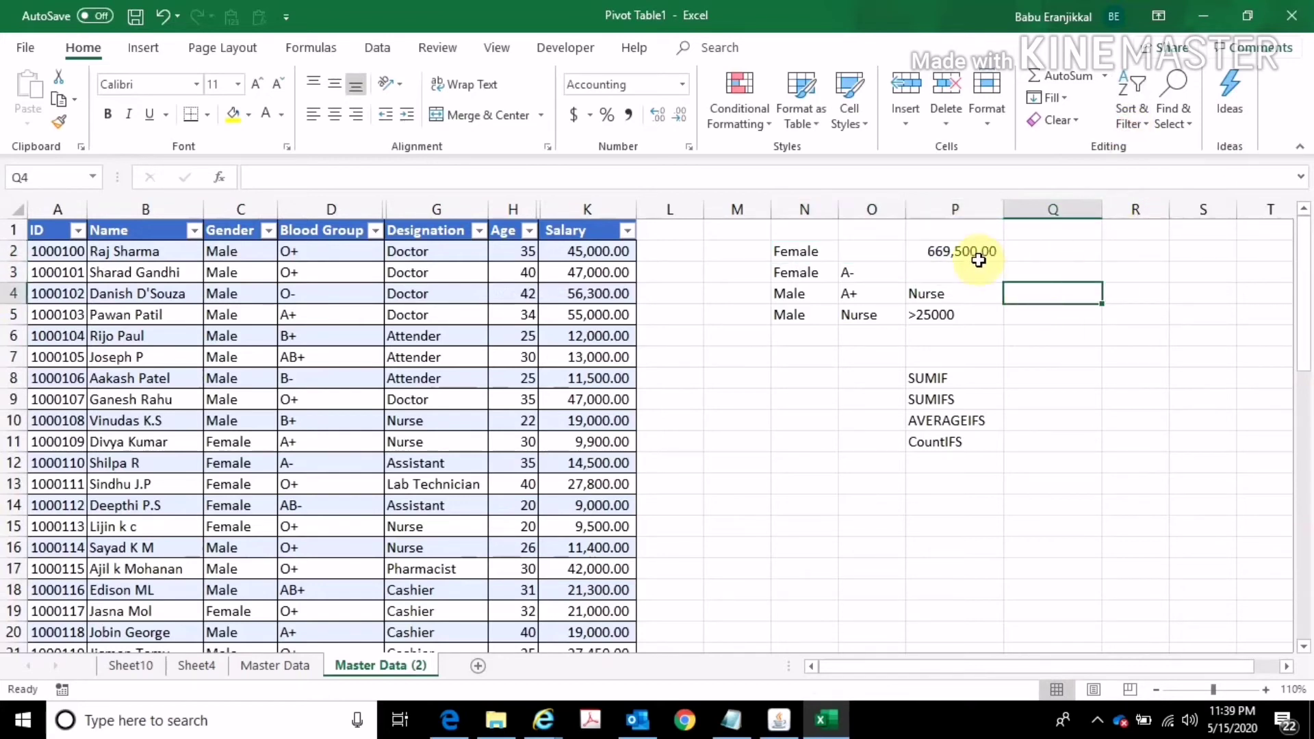
pyautogui.moveTo(978, 252); pyautogui.dragTo(1004, 326)
# Step: Delete column P's old criteria and enter =COUNTIF(HR_Data3[Gender],N2) in Q2, returning 17
pyautogui.press('Delete')
pyautogui.click(1051, 254)
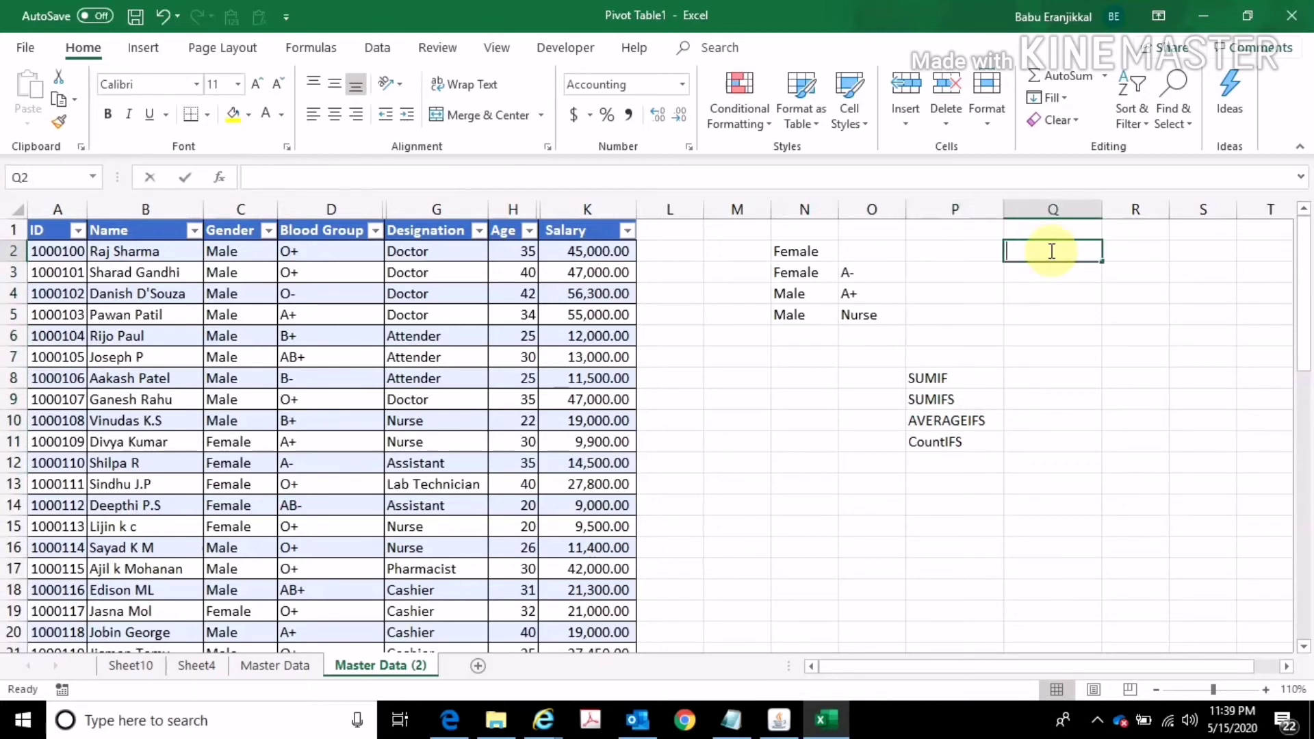
pyautogui.write('=coun')
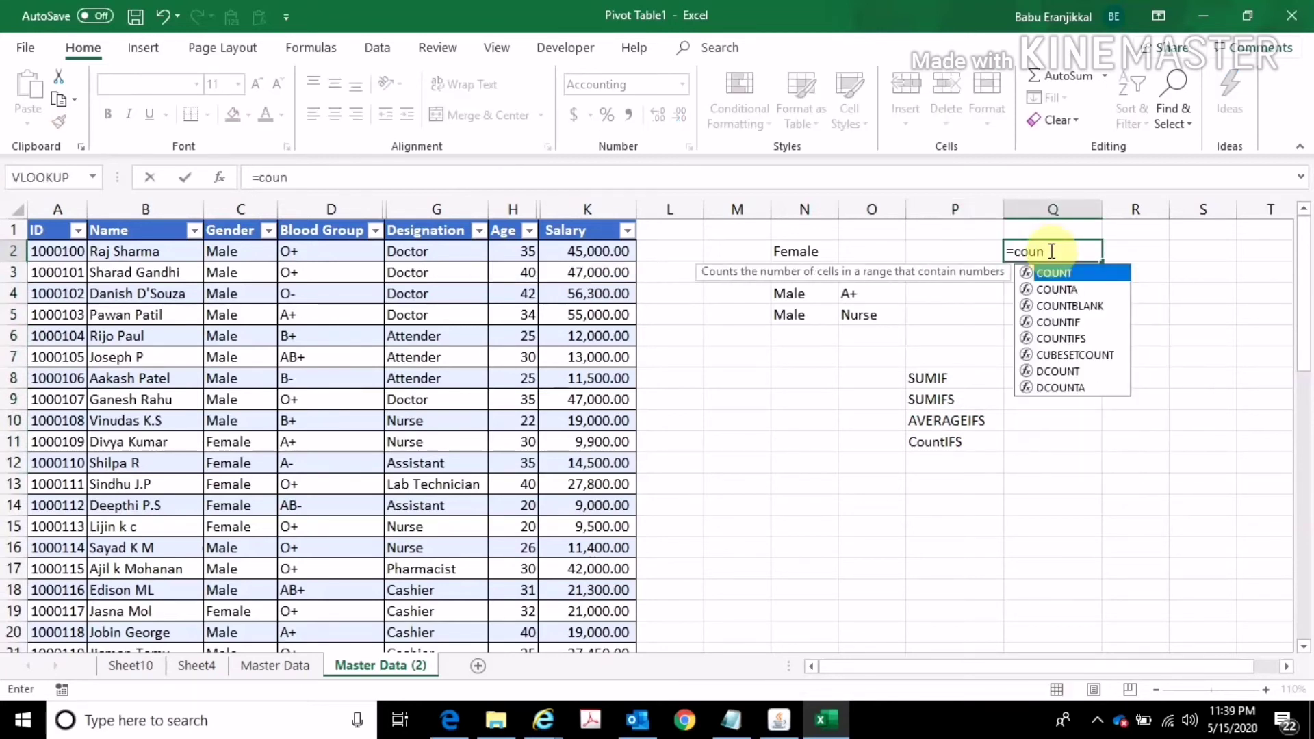
pyautogui.press('Down')
pyautogui.press('Down')
pyautogui.press('Down')
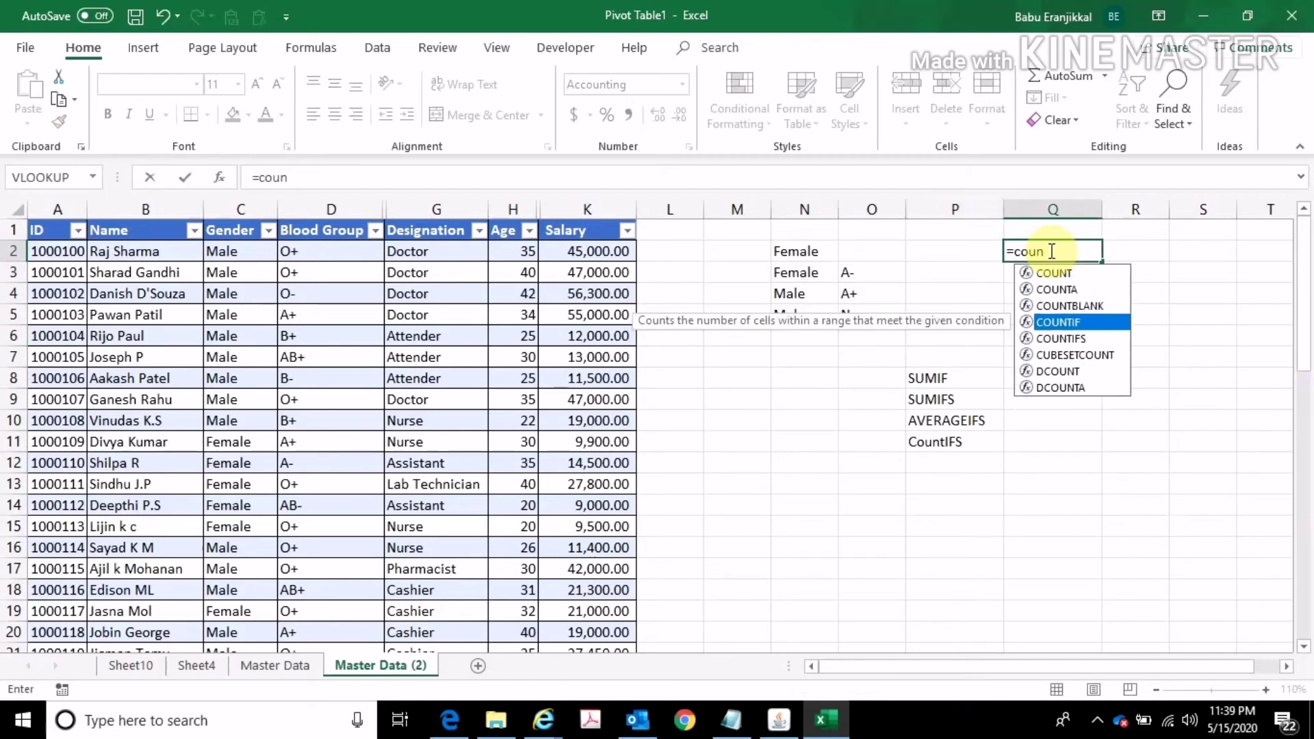
pyautogui.press('Tab')
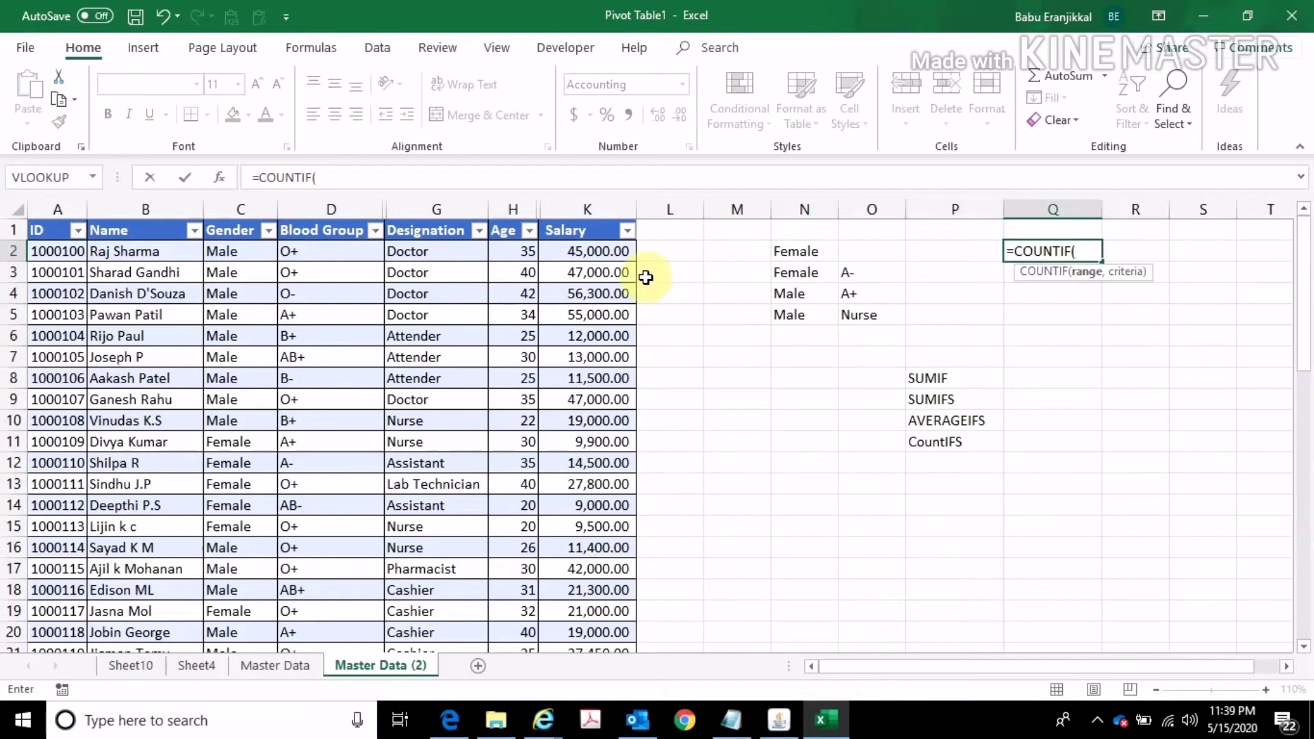
pyautogui.click(228, 232)
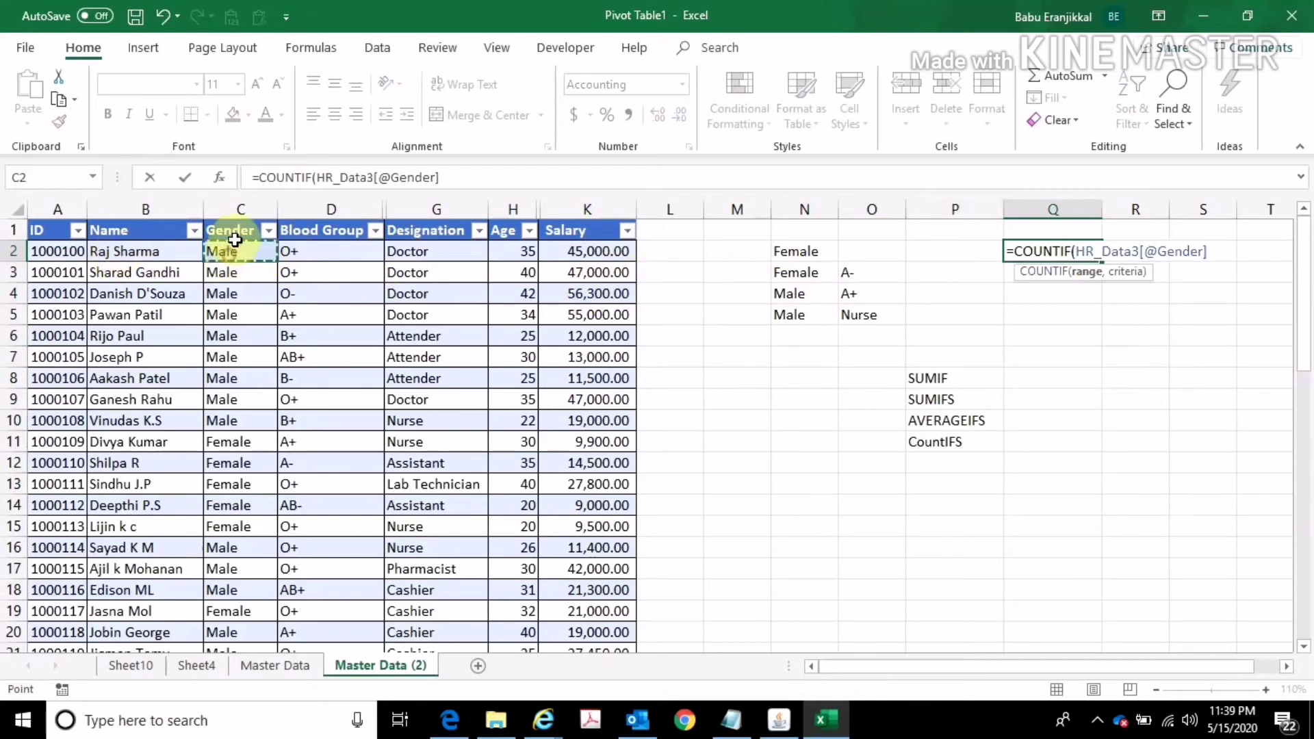
pyautogui.scroll(-10, 235, 240)
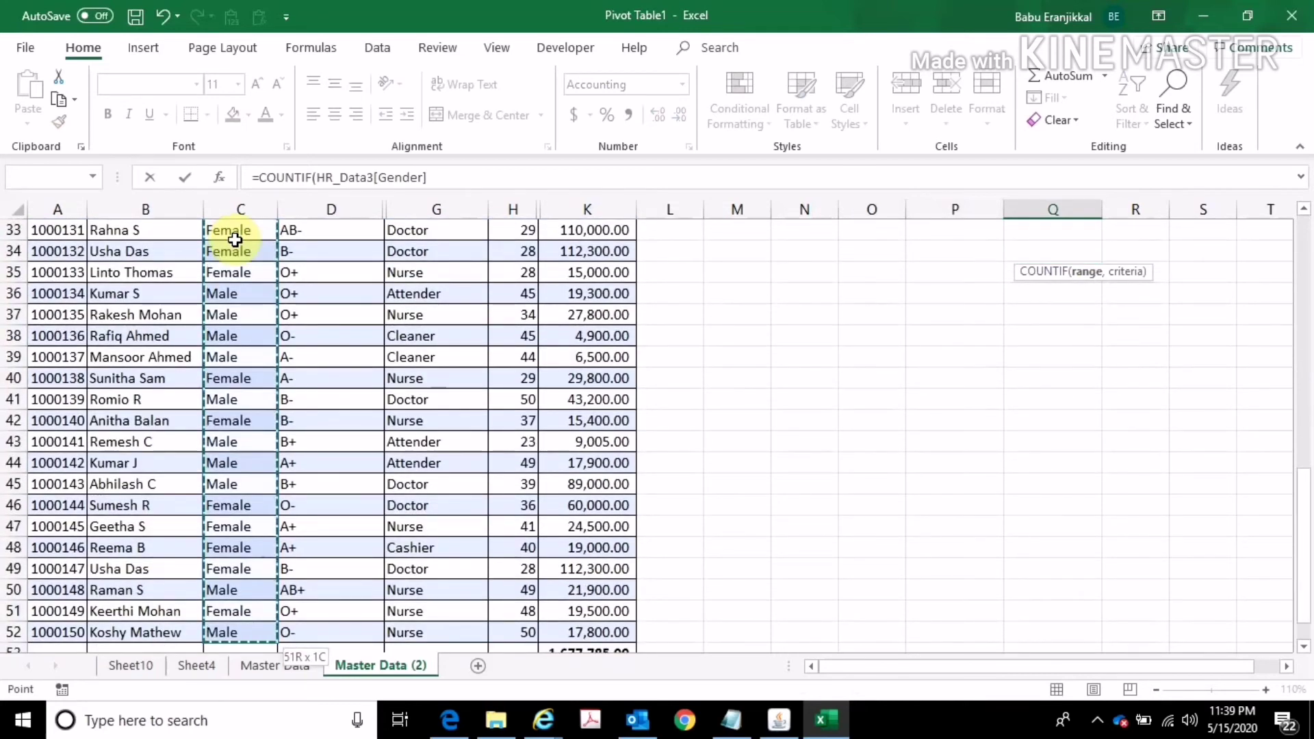
pyautogui.write(',')
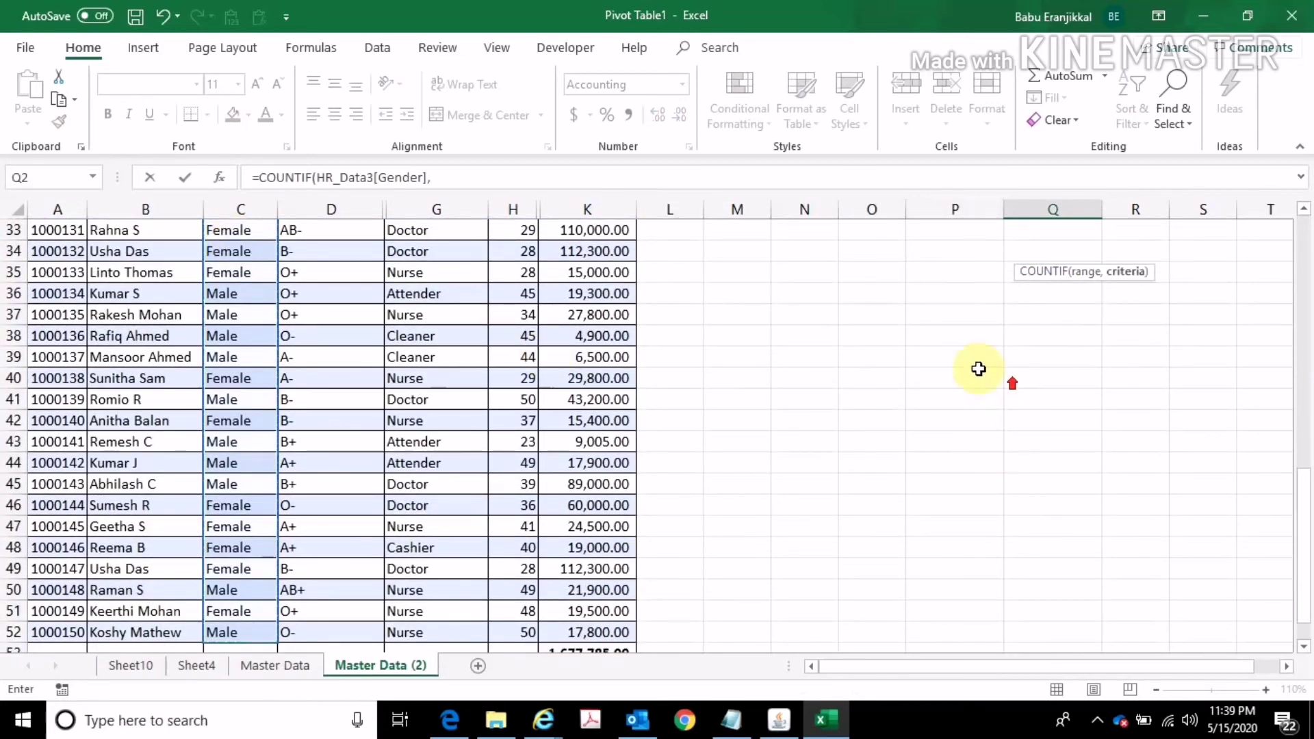
pyautogui.scroll(10, 951, 370)
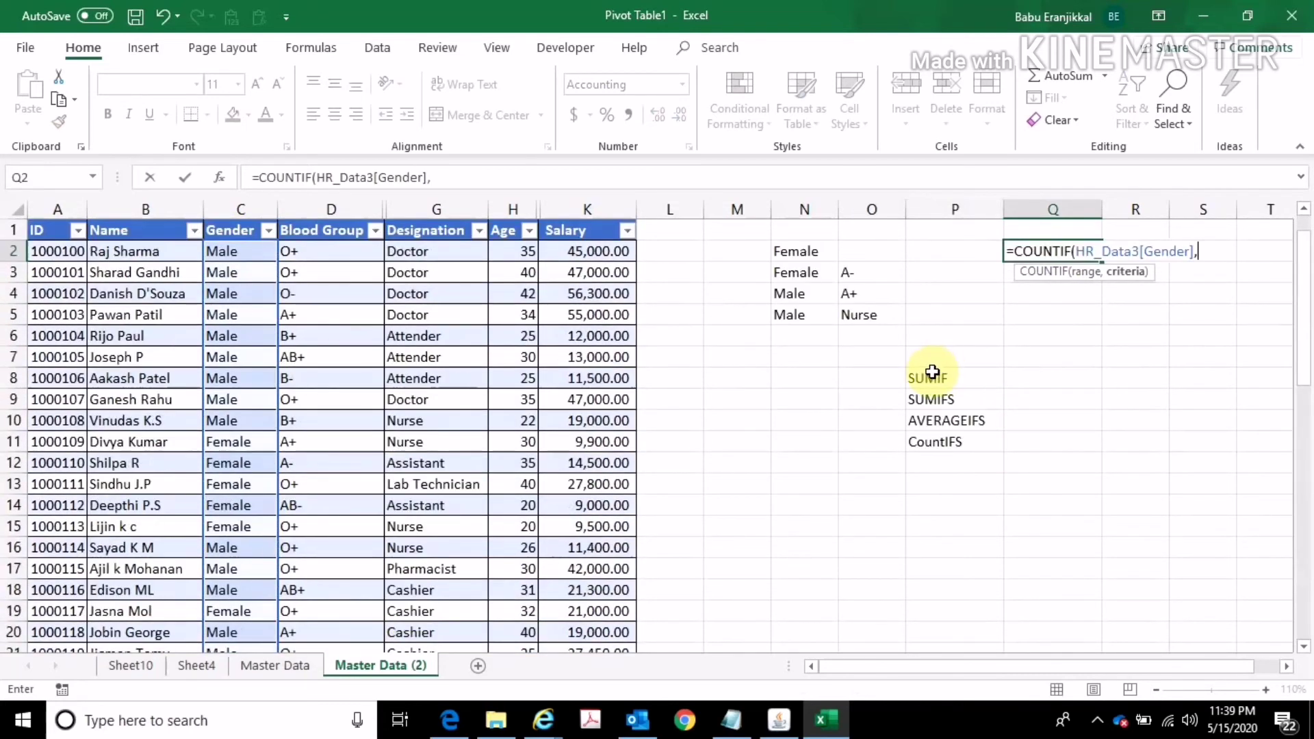
pyautogui.click(801, 256)
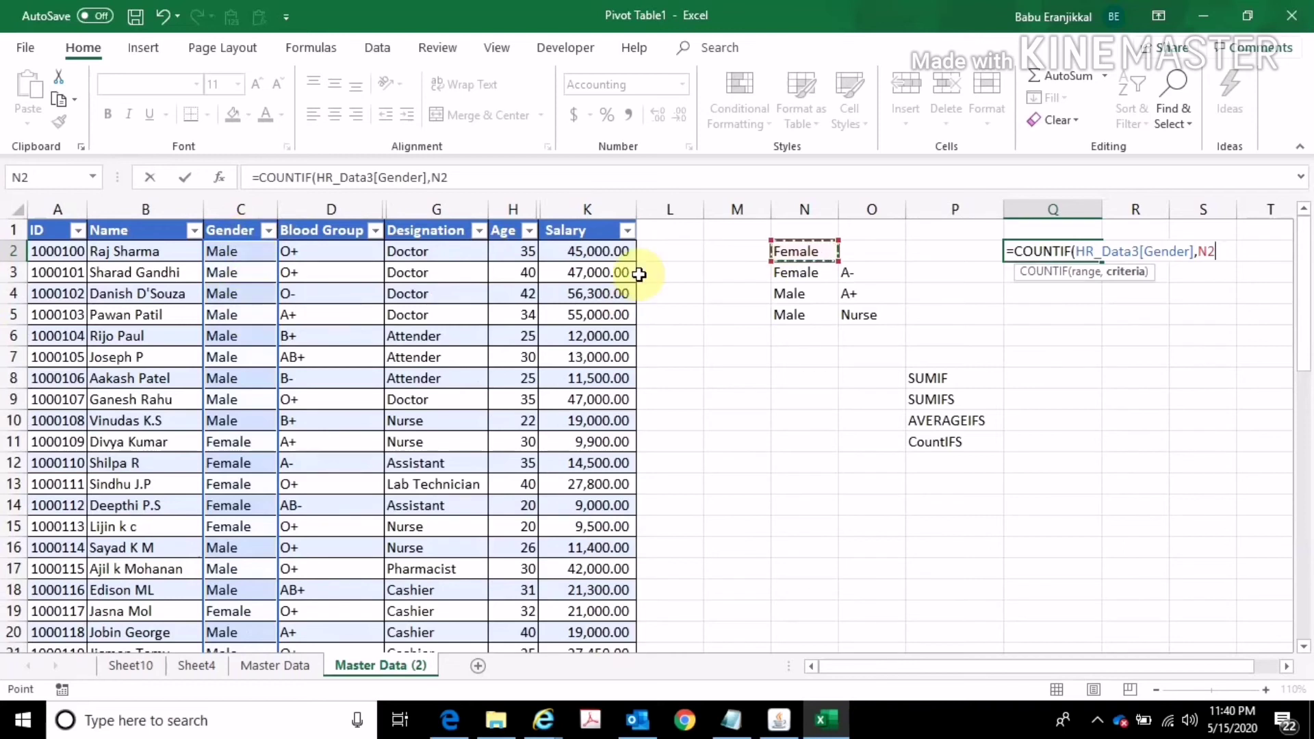
pyautogui.press('Return')
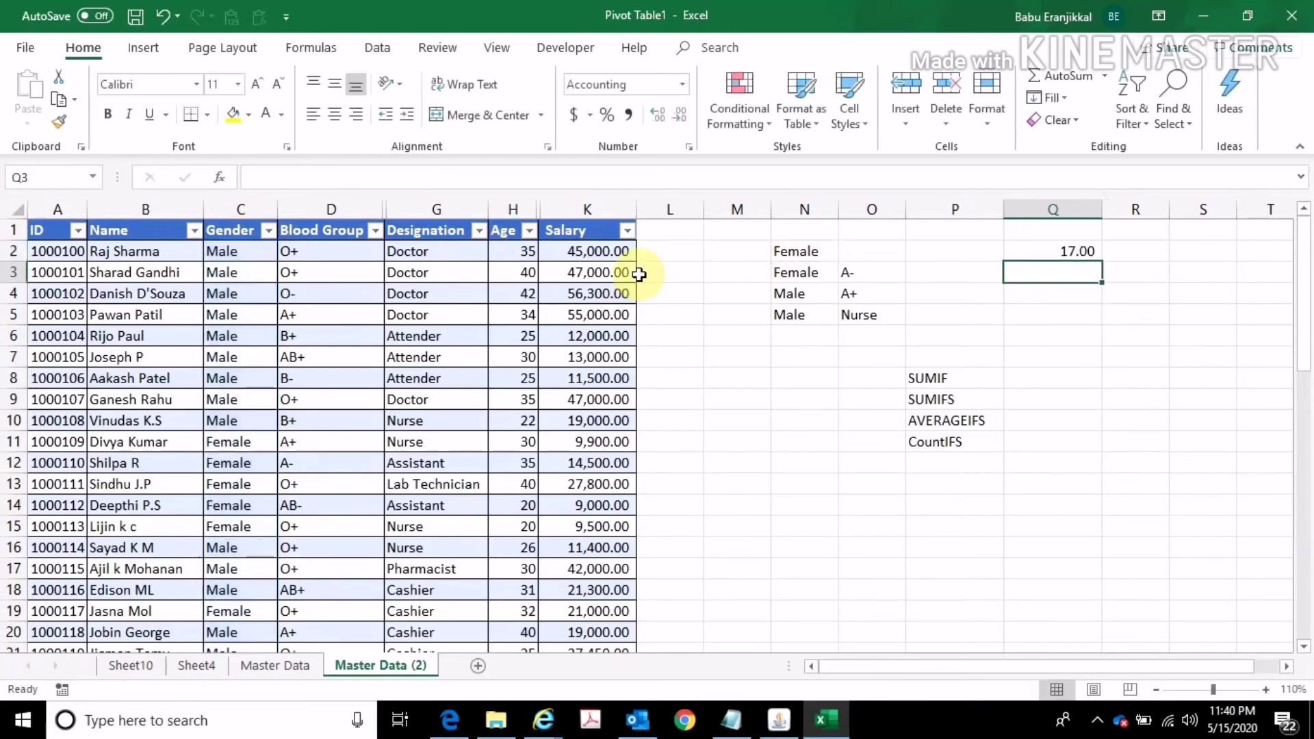
# Step: Change the gender criterion in N2 to Male so Q2 counts 34
pyautogui.click(787, 247)
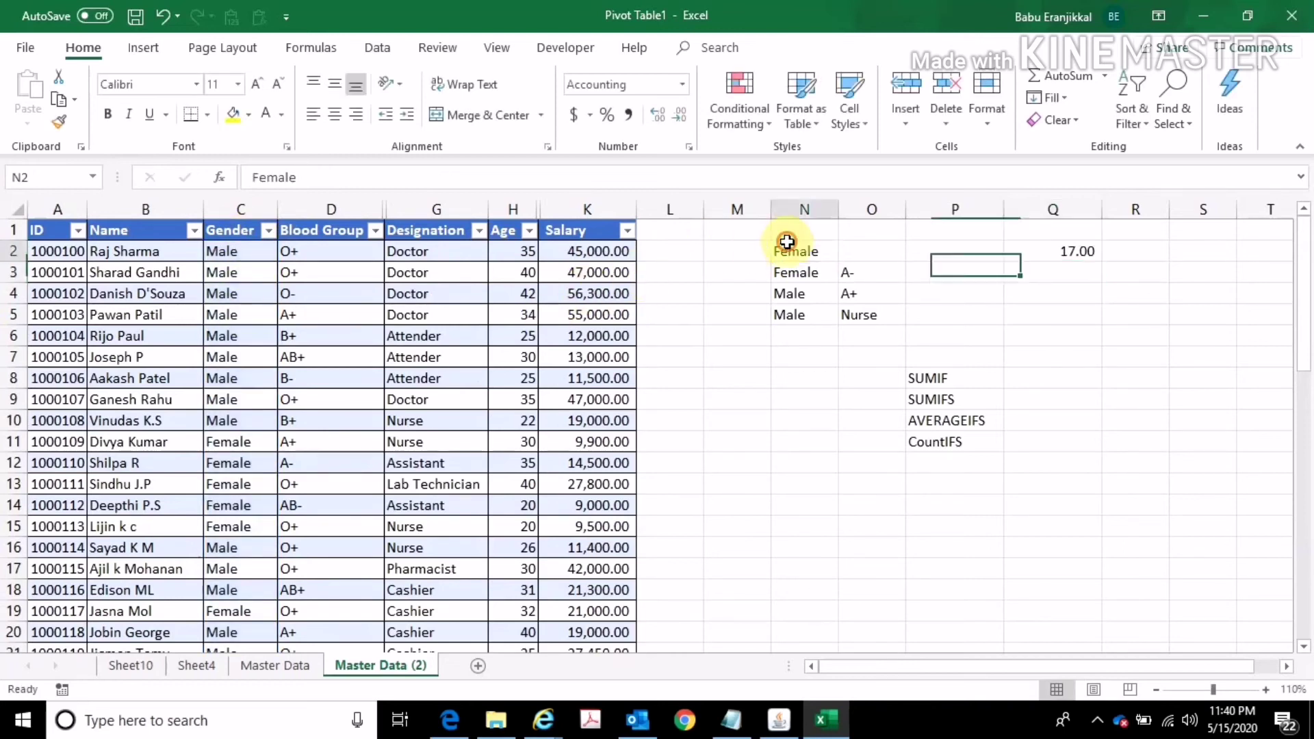
pyautogui.write('MAle')
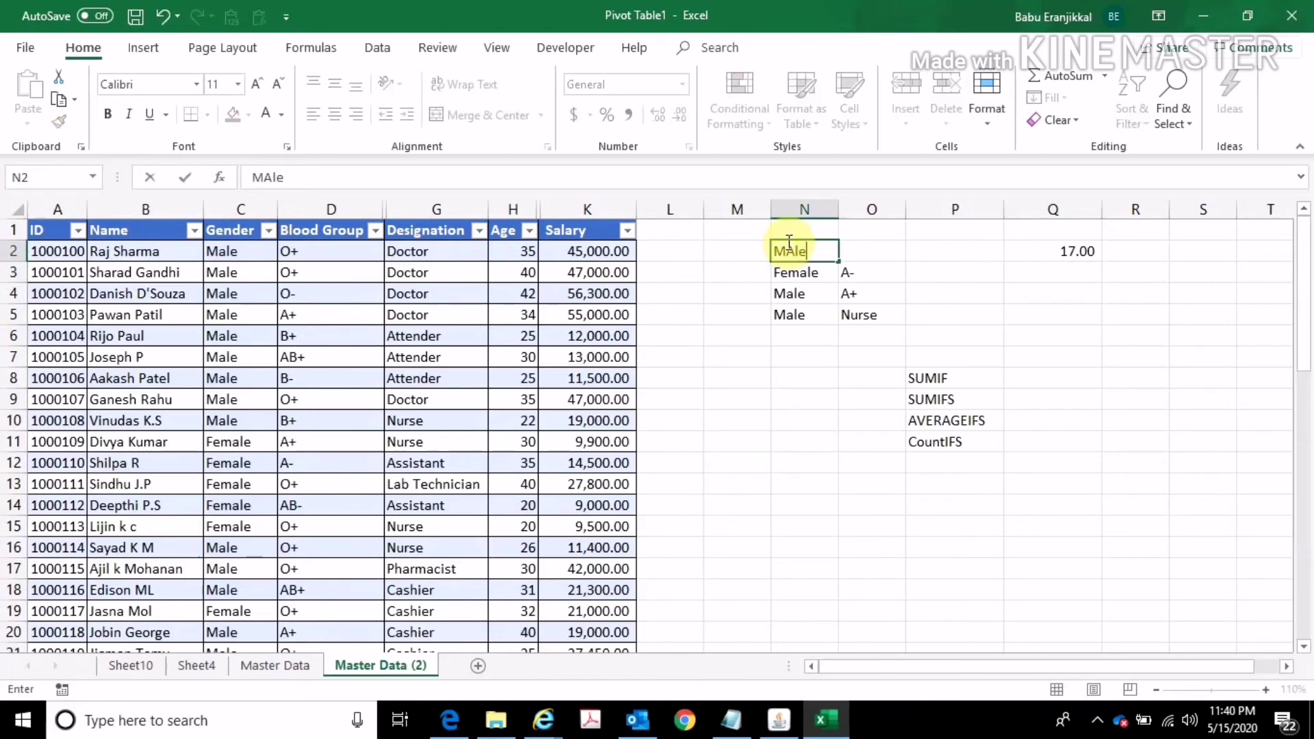
pyautogui.press('Return')
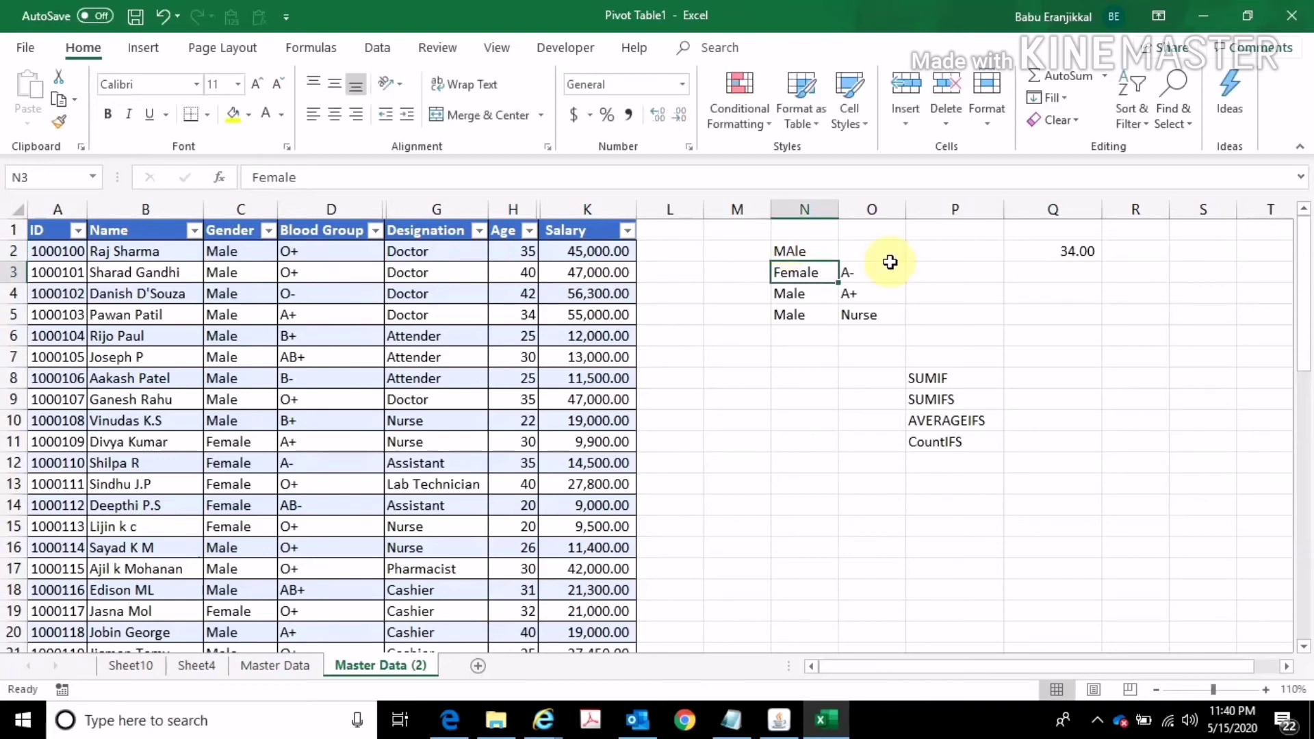
# Step: Copy Q2's count formula into Q3
pyautogui.click(1055, 255)
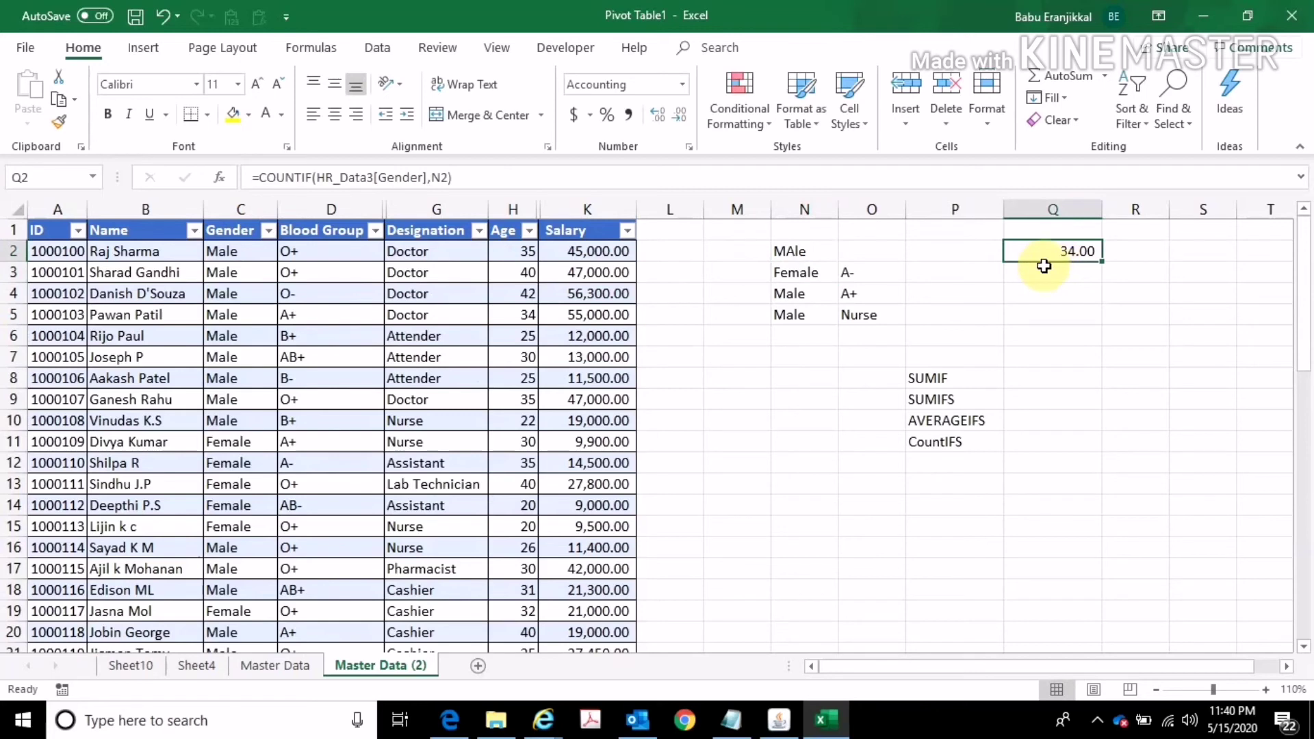
pyautogui.hotkey('ctrl', 'c')
pyautogui.click(1046, 271)
pyautogui.hotkey('ctrl', 'v')
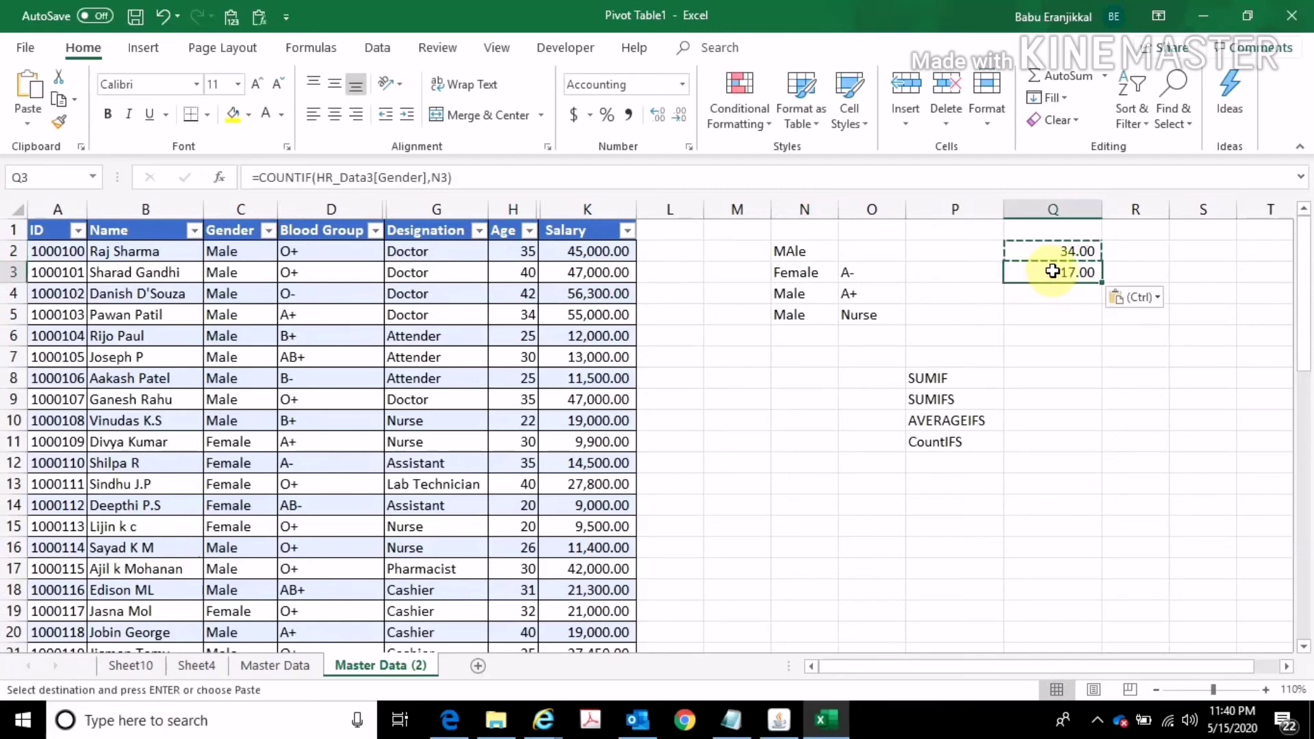
# Step: Add HR_Data3[Blood Group] with criterion O3 as a second condition to Q3's COUNTIF
pyautogui.click(452, 176)
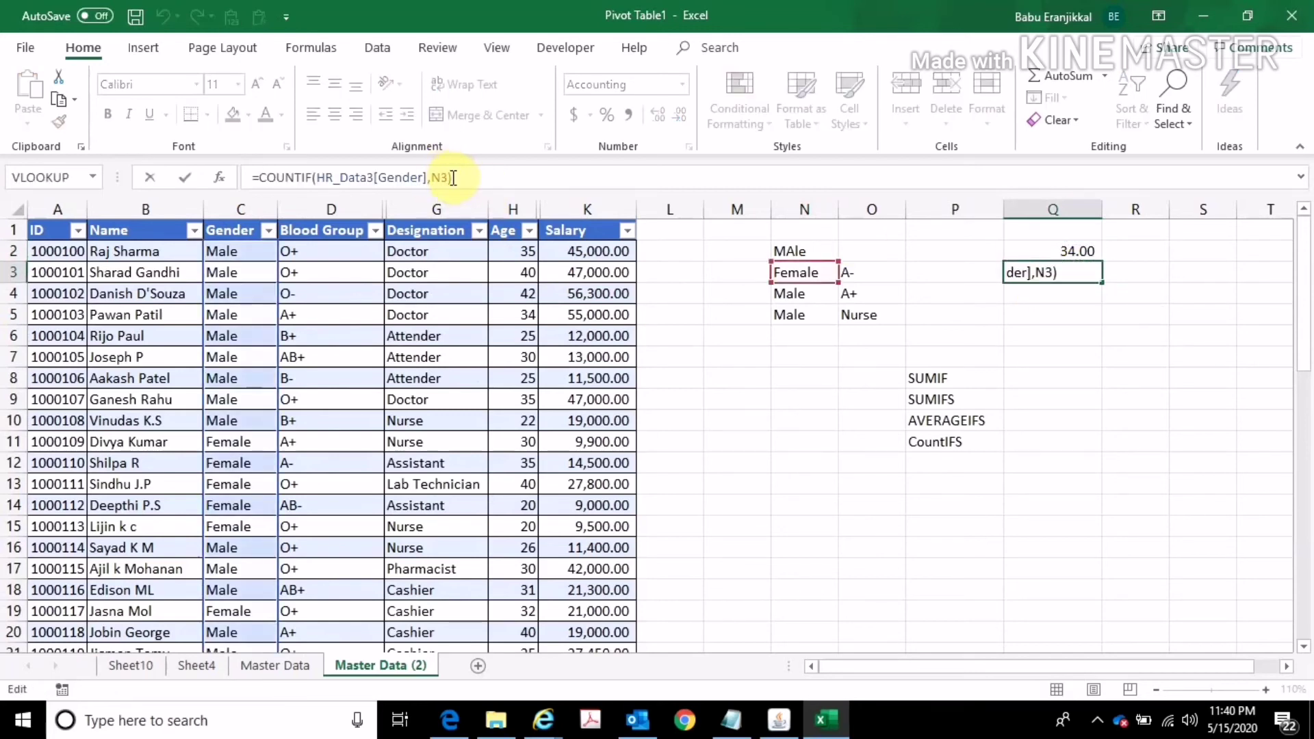
pyautogui.press('BackSpace')
pyautogui.write(',')
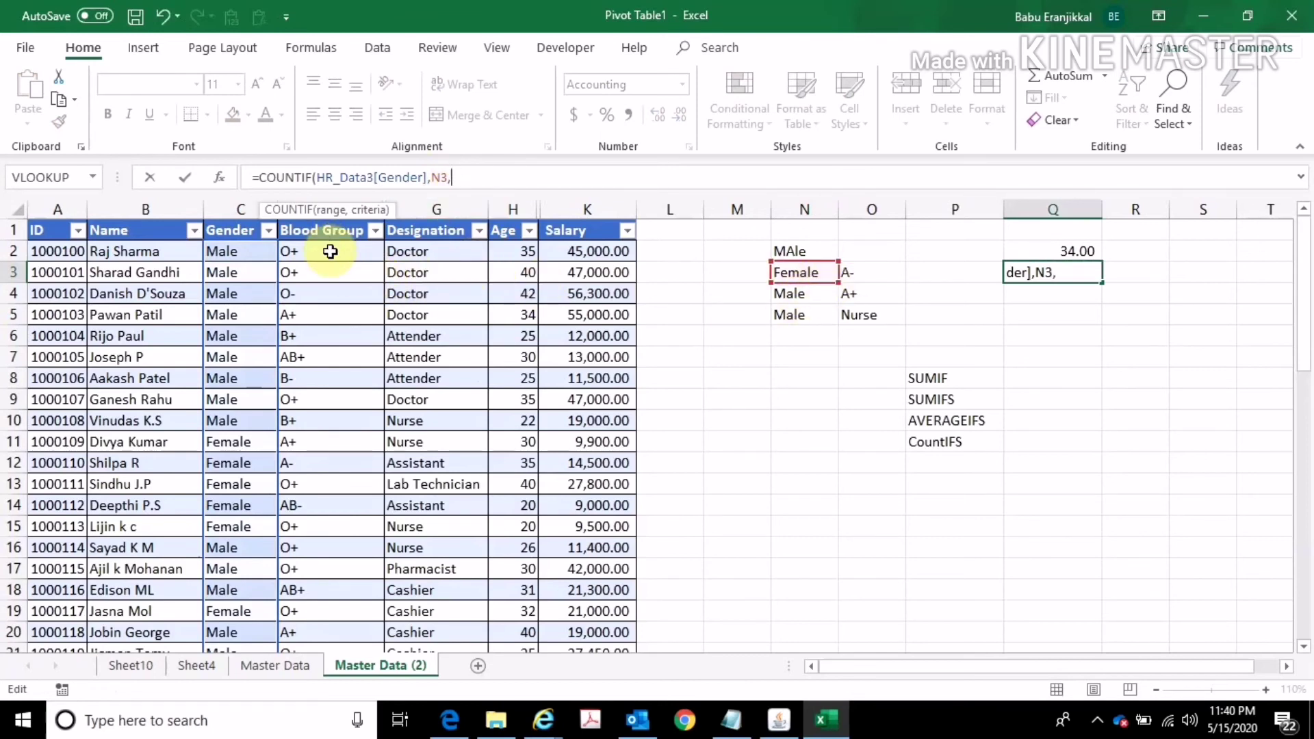
pyautogui.moveTo(332, 250); pyautogui.dragTo(330, 357)
pyautogui.moveTo(327, 638); pyautogui.dragTo(331, 593)
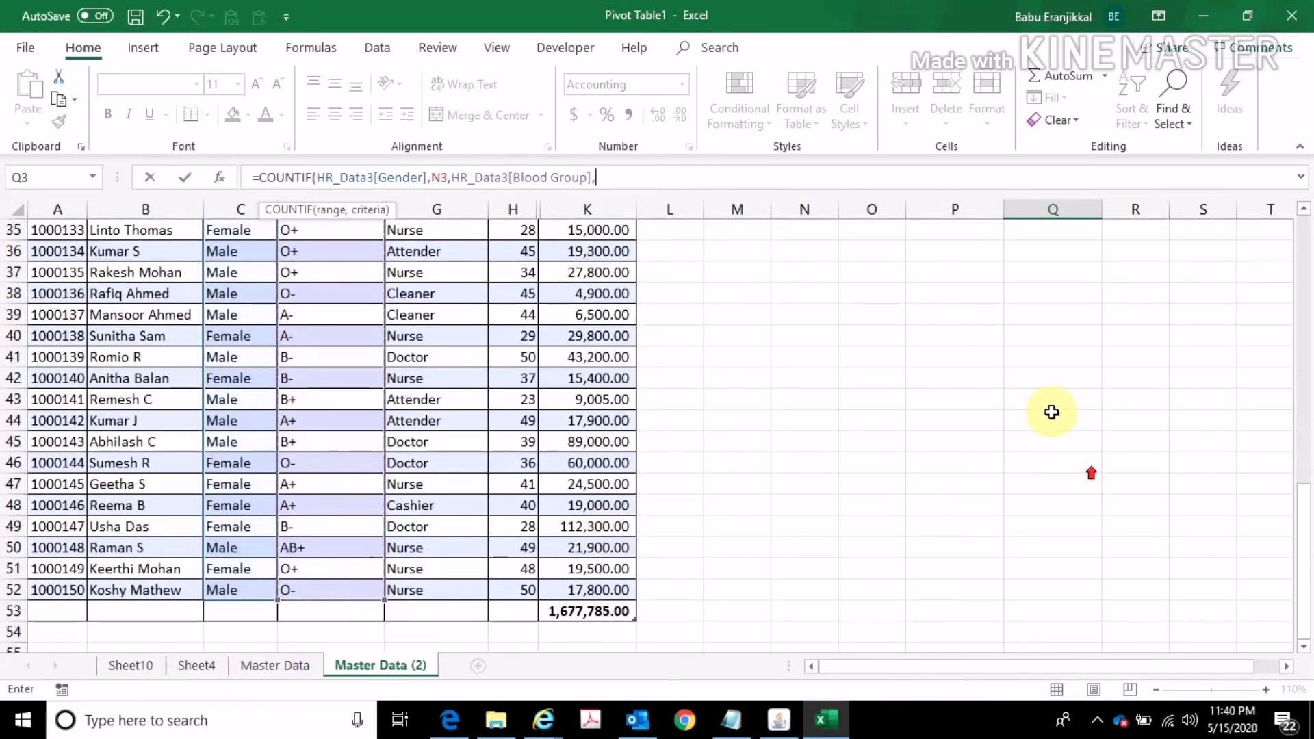
pyautogui.write(',')
pyautogui.scroll(1, 959, 356)
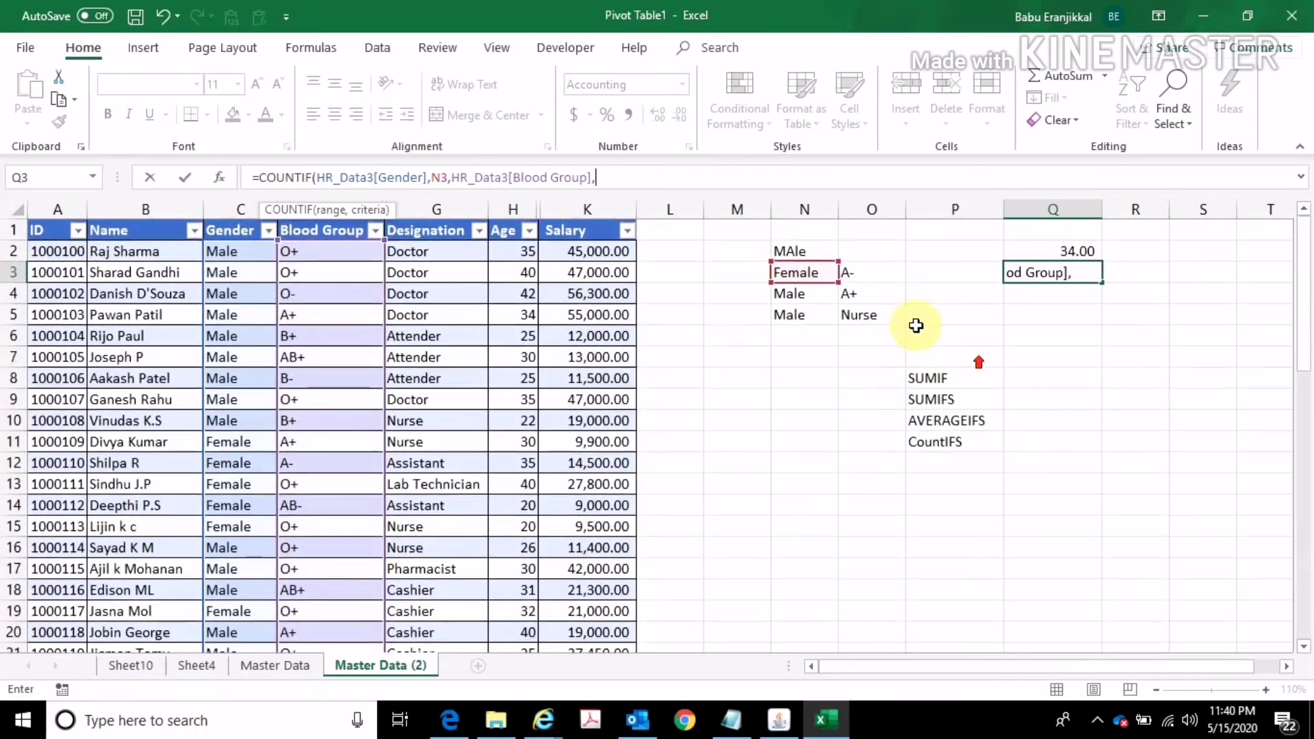
pyautogui.click(876, 272)
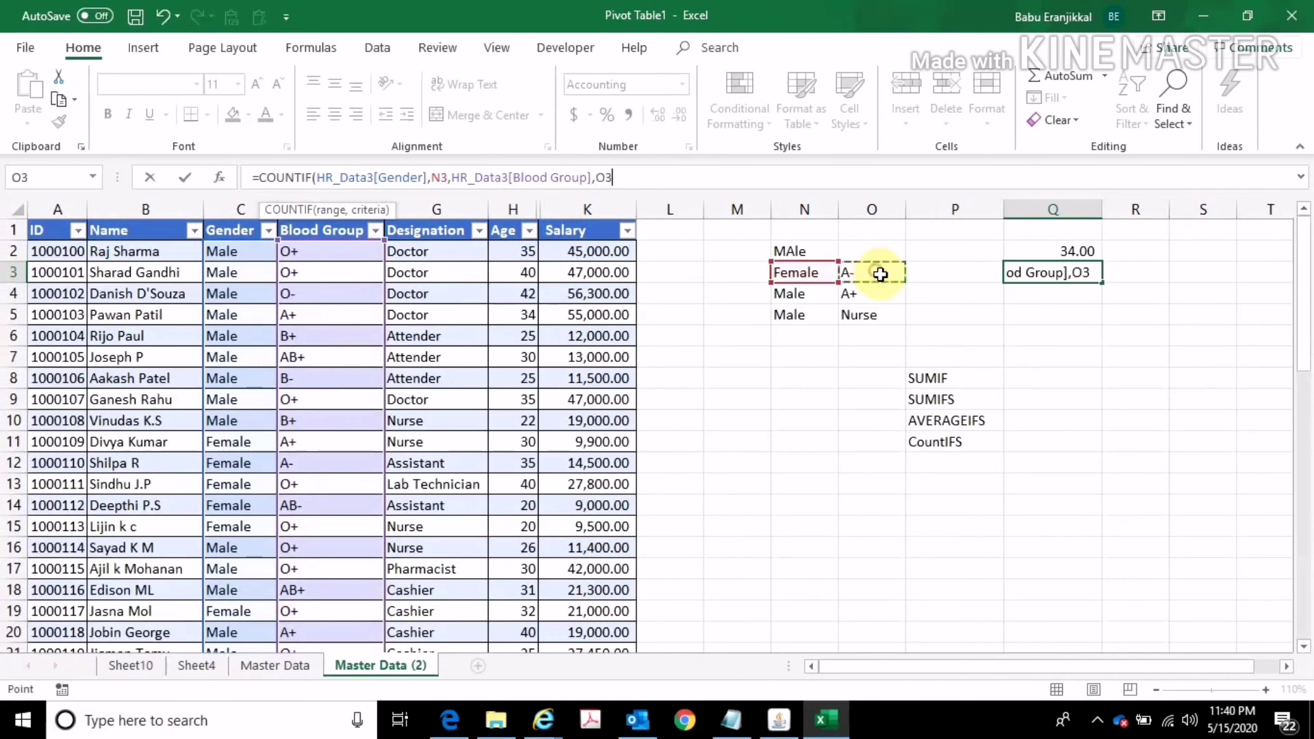
pyautogui.press('Return')
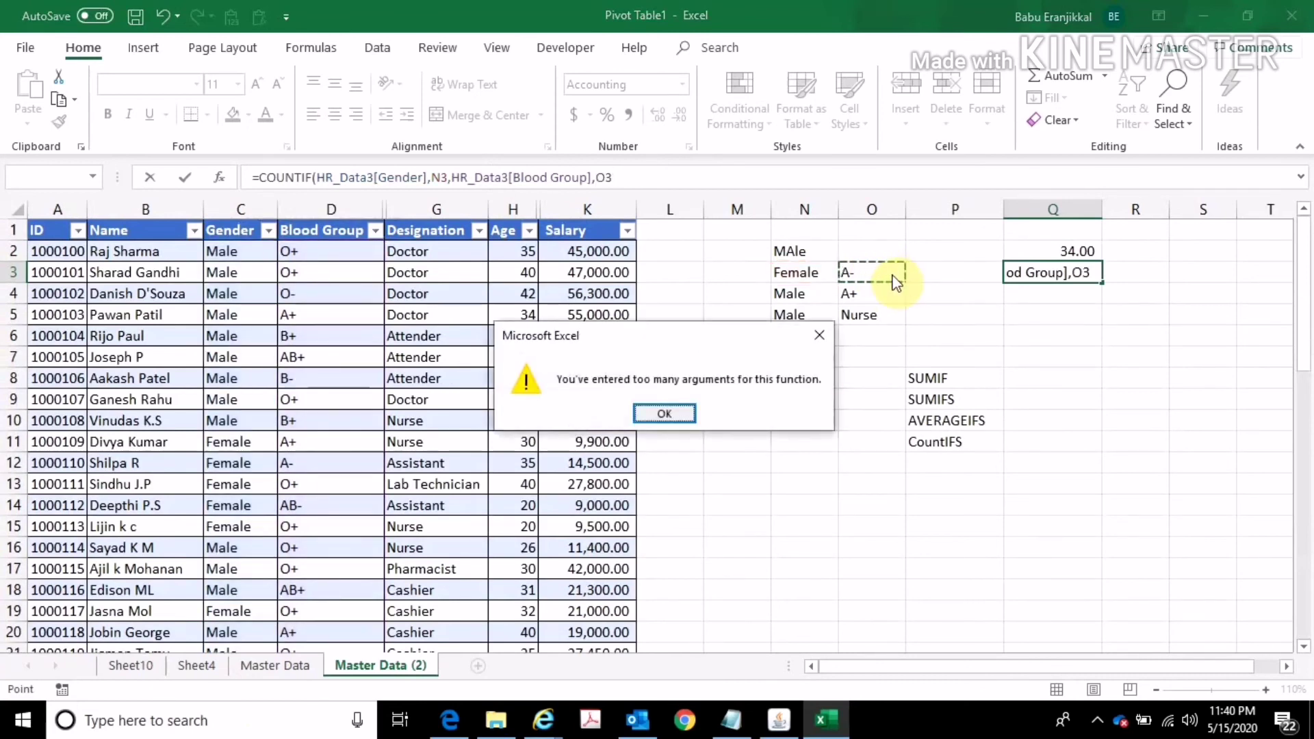
# Step: Dismiss the too-many-arguments warning and change Q3's COUNTIF to COUNTIFS, returning 2
pyautogui.press('Return')
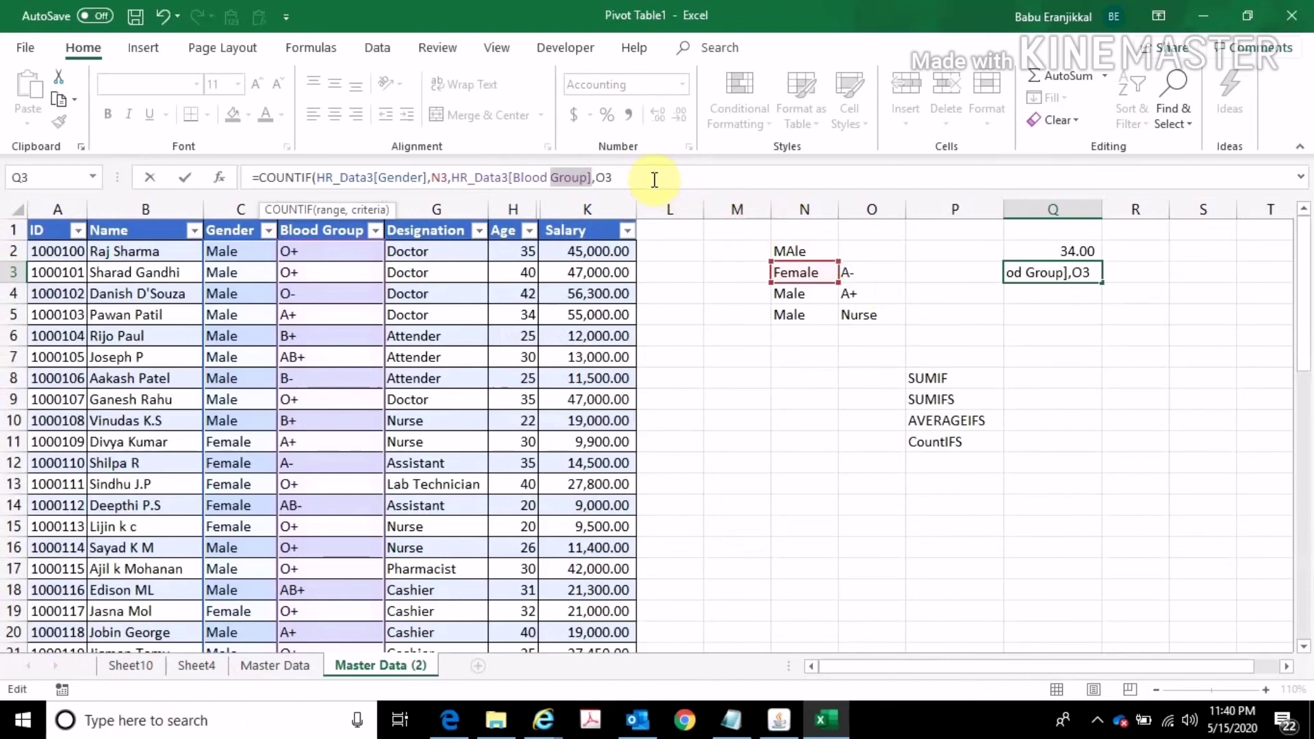
pyautogui.click(318, 180)
pyautogui.write('S')
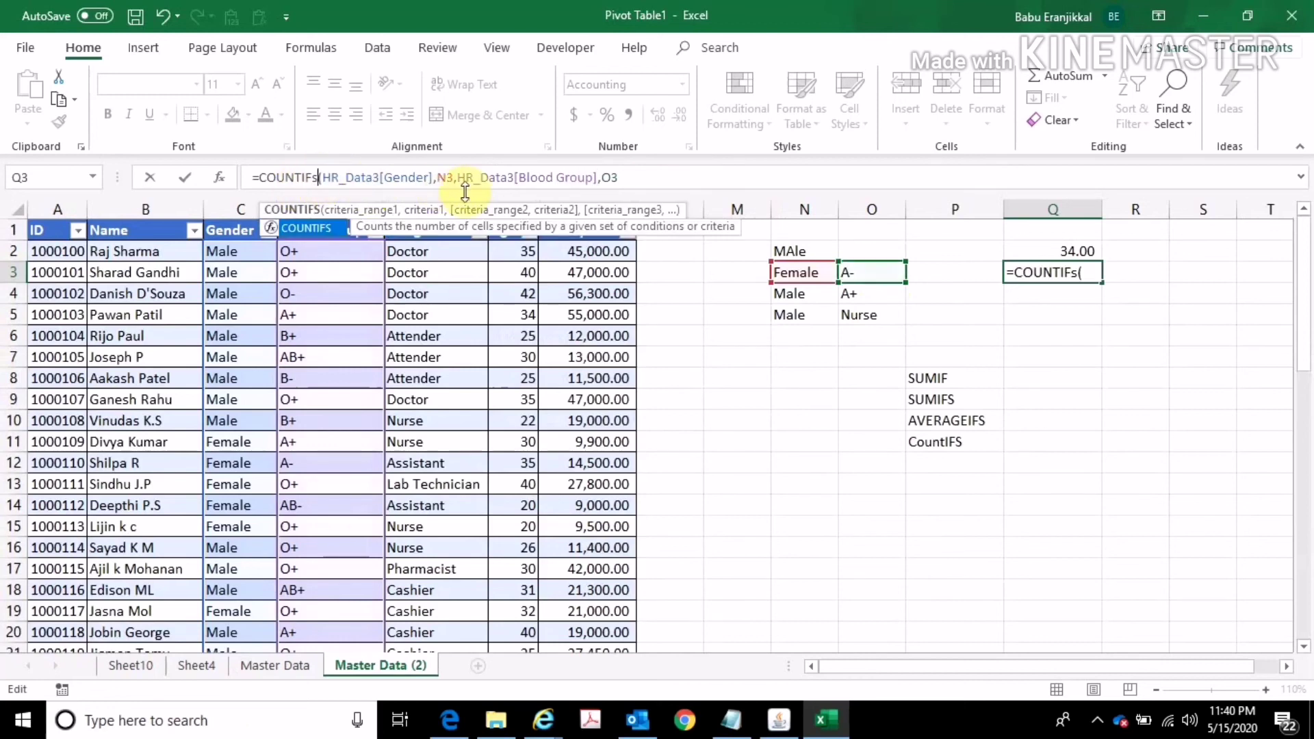
pyautogui.press('Return')
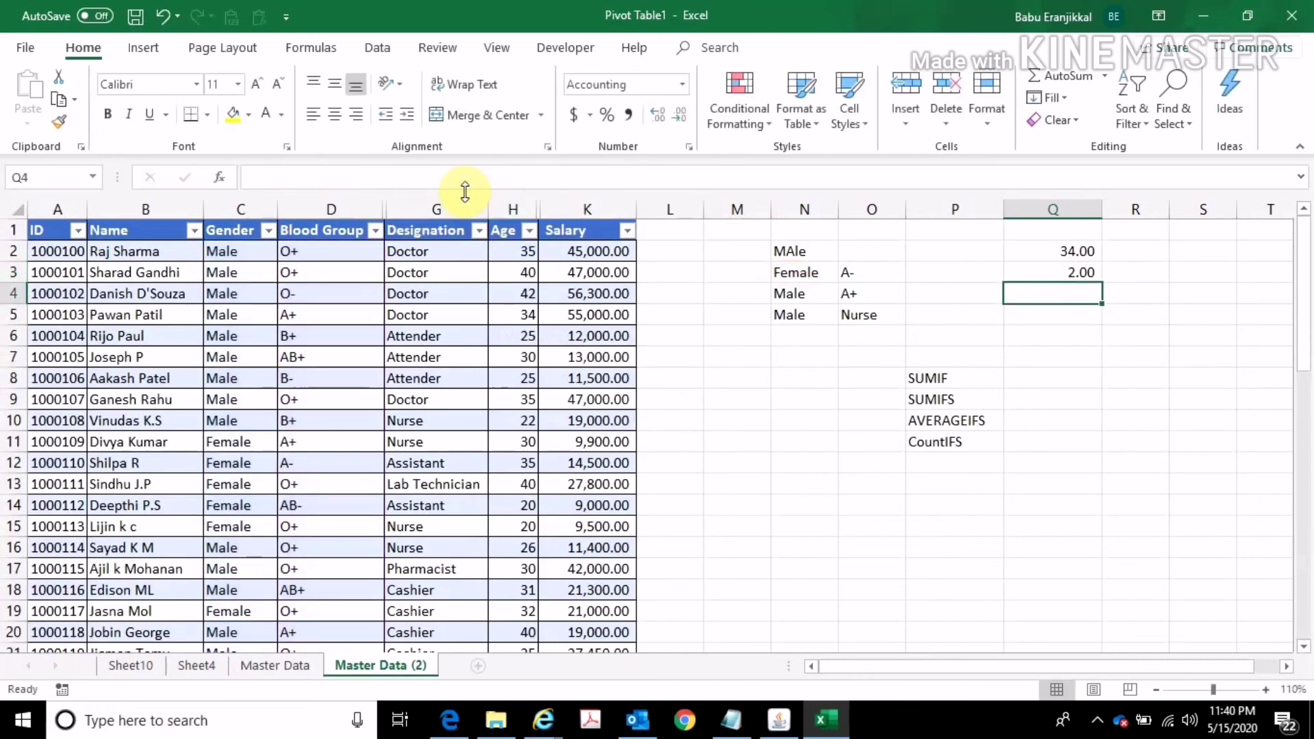